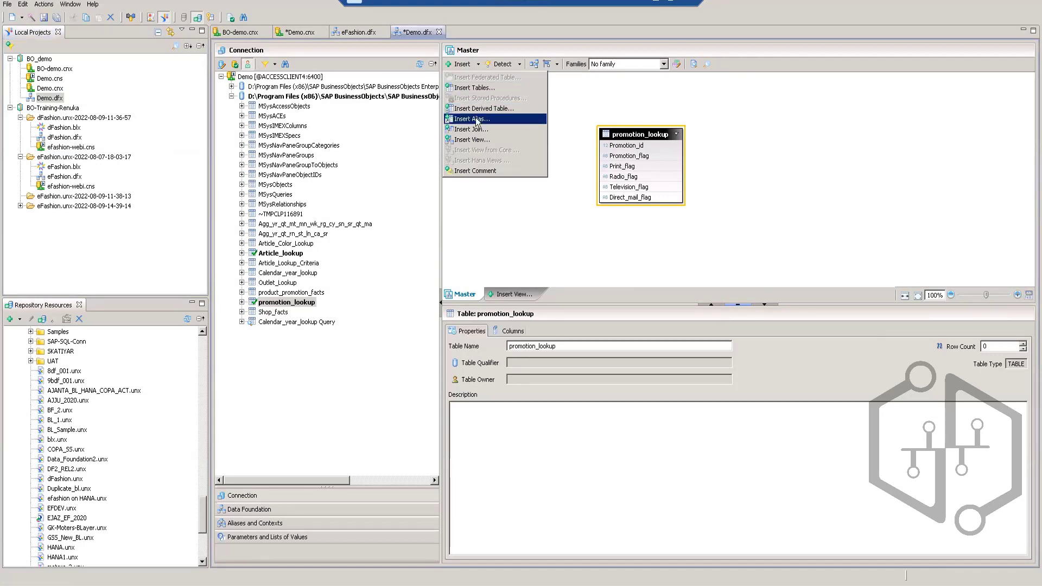
Insert both Agg_yr tables, Article_Color_Lookup, Article_Lookup_Criteria, Calendar_year_lookup, Outlet_Lookup, product_promotion_facts and Shop_facts from the Demo connection
click(467, 91)
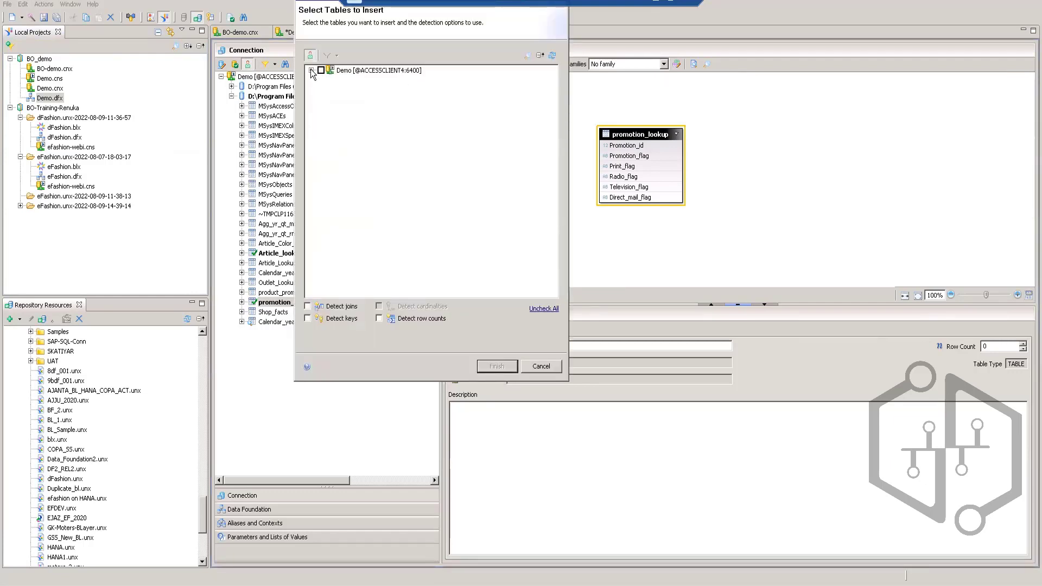
click(311, 70)
scroll(437, 150, down, 1)
scroll(438, 152, down, 1)
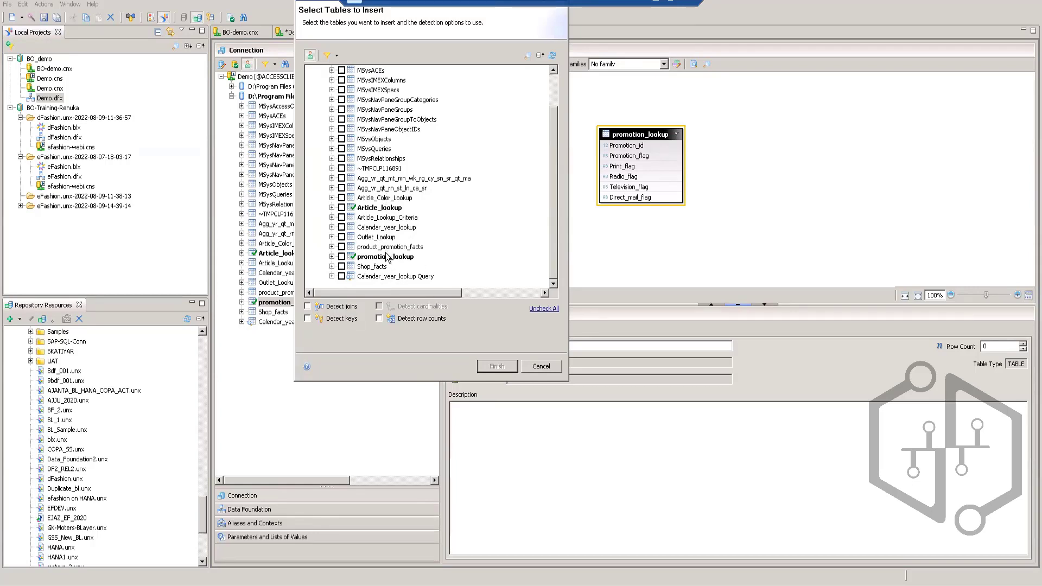
click(342, 218)
click(342, 198)
click(342, 227)
click(342, 237)
click(342, 247)
click(342, 178)
click(494, 367)
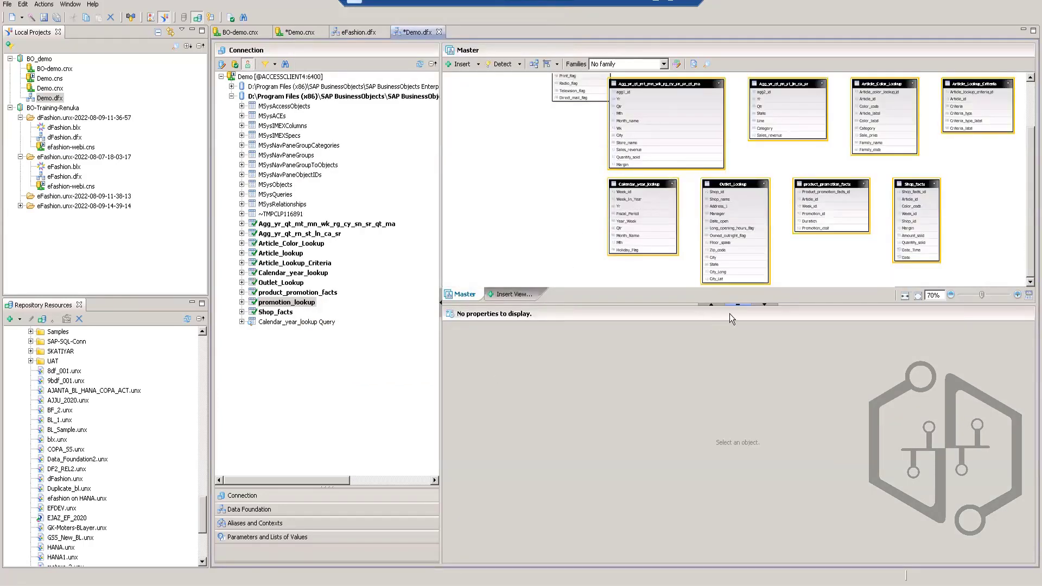
Enlarge the Master diagram area by collapsing the properties section, zooming to 110% and narrowing the connection section
click(764, 305)
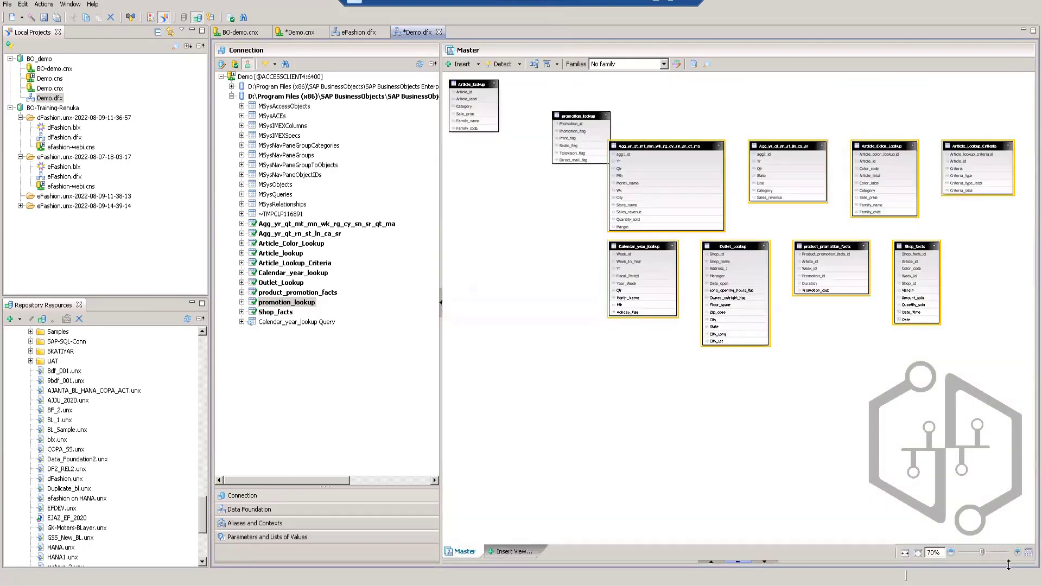
click(988, 552)
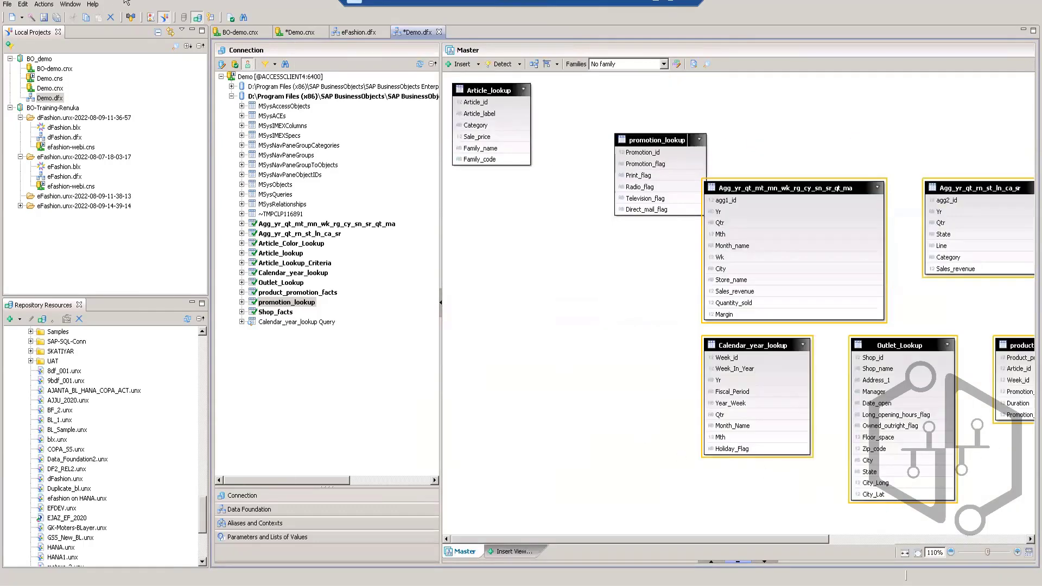
drag(441, 242, 292, 242)
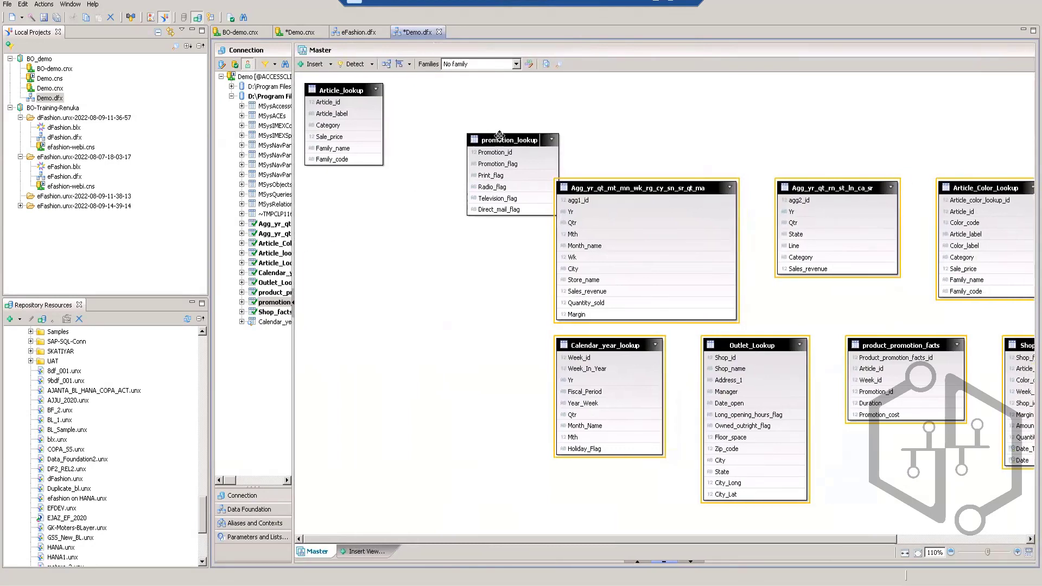
Reposition promotion_lookup below Article_lookup and move the Agg_yr_qt_mt_mn_wk_rg_cy_sn_sr_qt_ma table higher to separate them
mouse_move(508, 134)
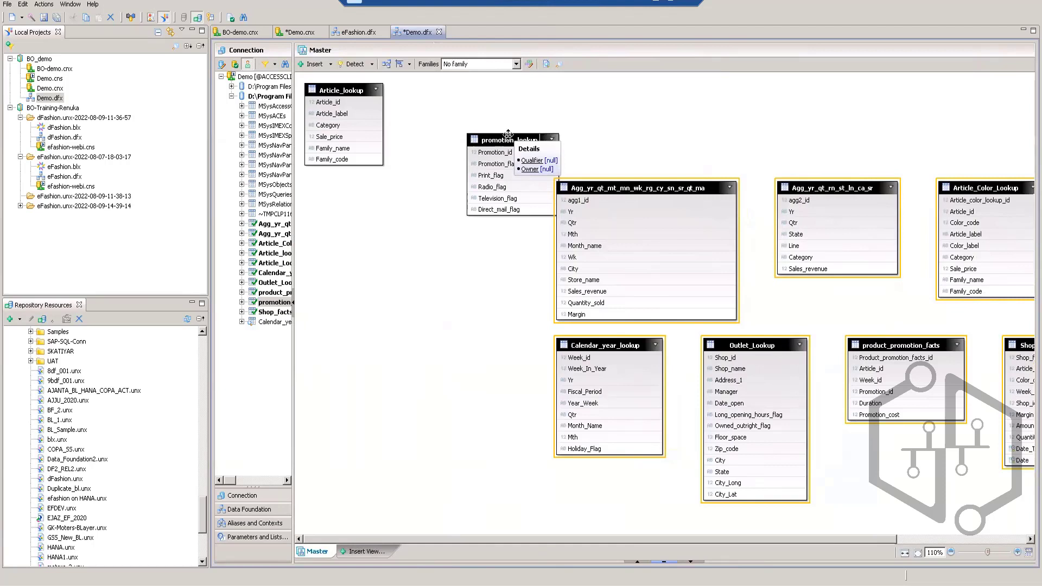
drag(508, 134, 381, 237)
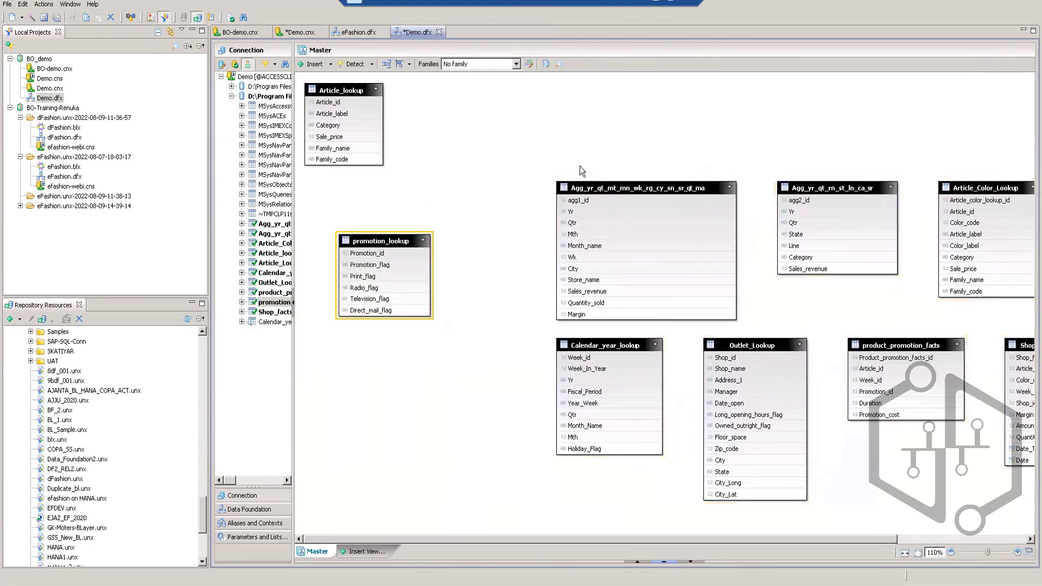
drag(603, 187, 602, 124)
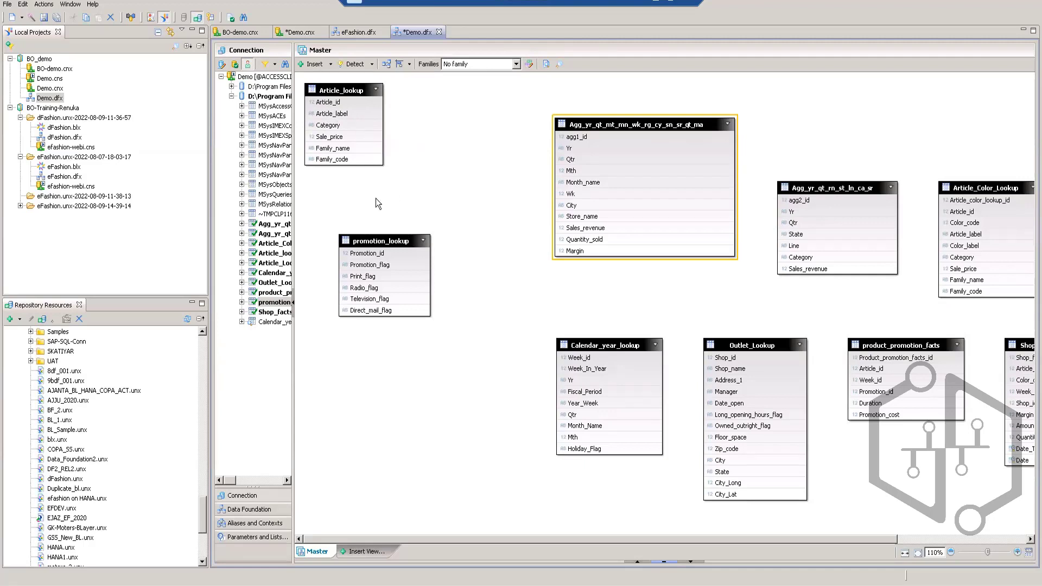
drag(380, 241, 413, 243)
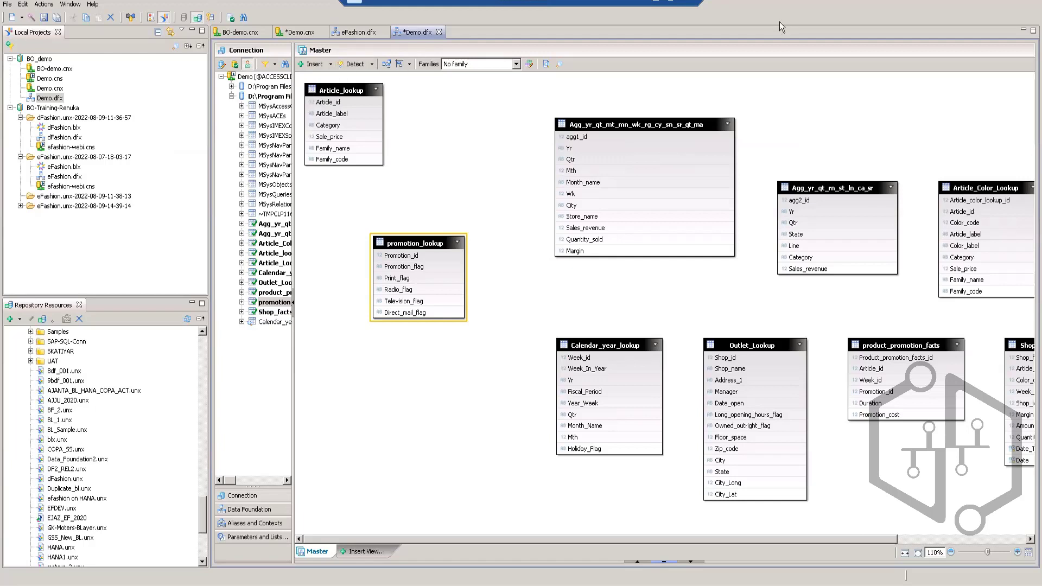
Move Shop_facts beneath the larger aggregate table and Calendar_year_lookup below promotion_lookup in the Master diagram
drag(607, 540, 669, 545)
drag(811, 532, 816, 532)
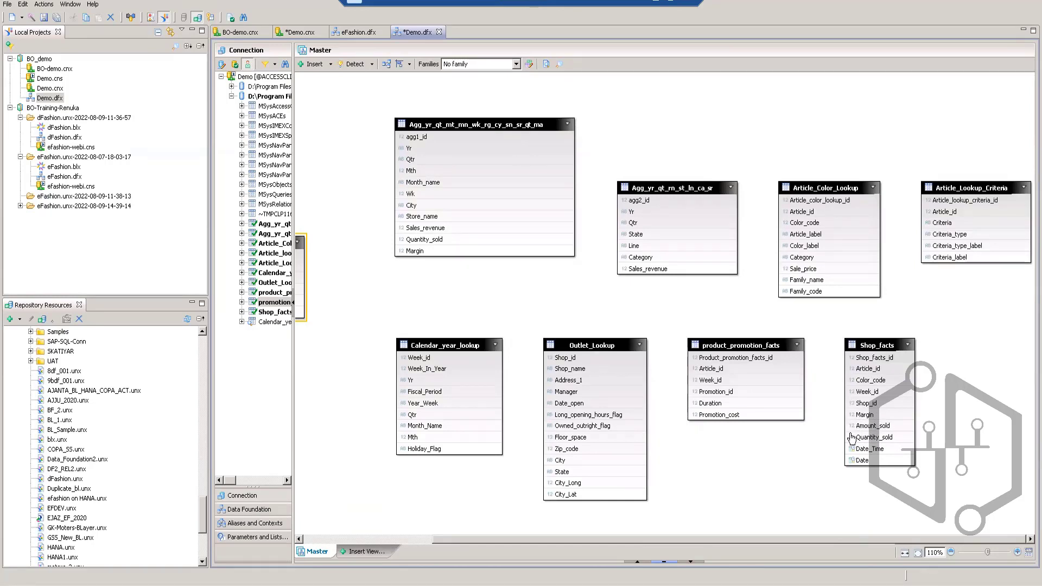
mouse_move(890, 347)
mouse_move(891, 354)
drag(790, 541, 715, 545)
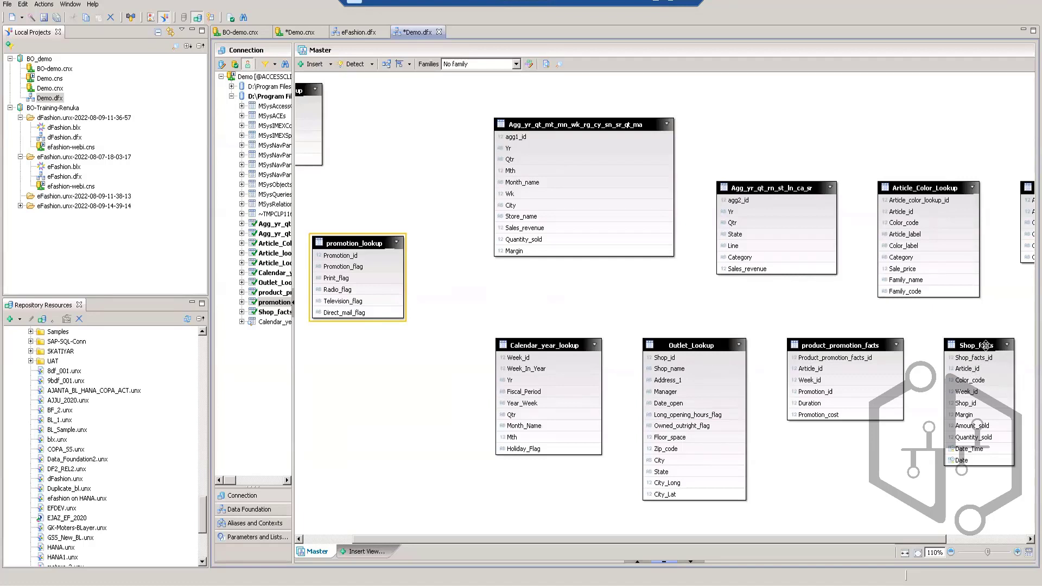
drag(986, 345, 554, 284)
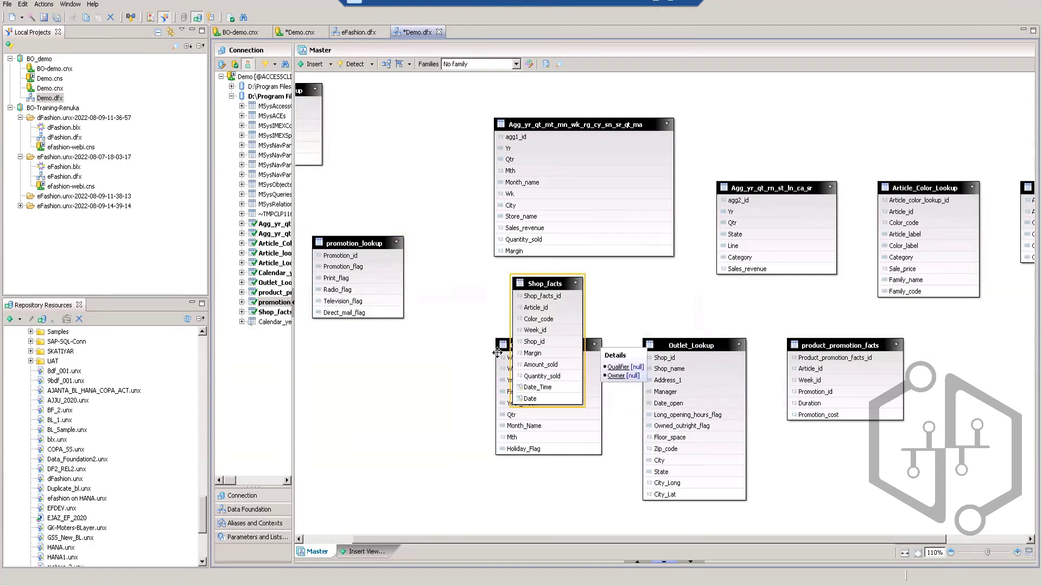
drag(500, 348, 351, 394)
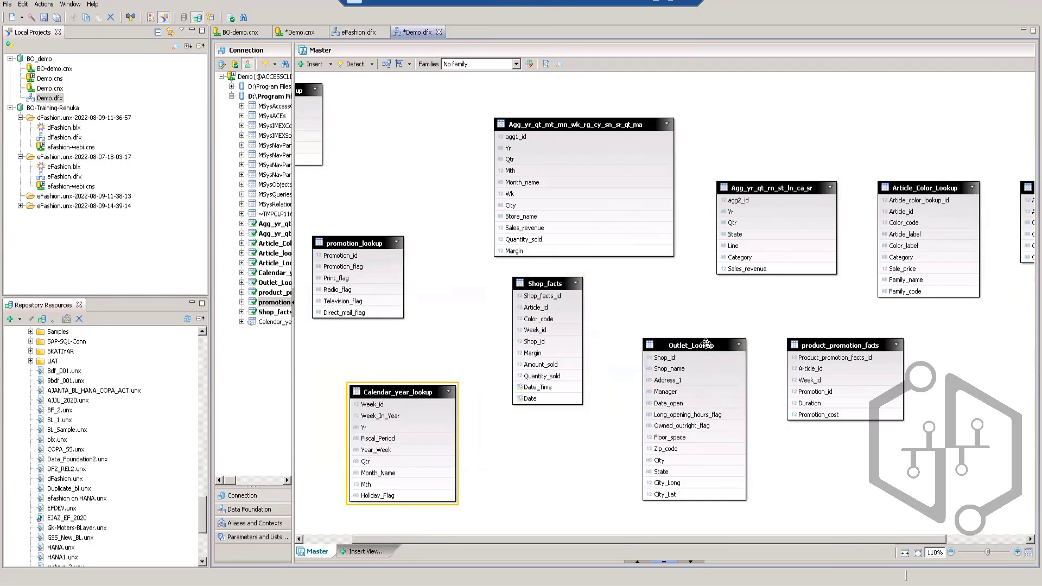
Place product_promotion_facts beside Shop_facts and move Outlet_Lookup below and to the right of it
drag(706, 343, 914, 377)
drag(856, 358, 713, 316)
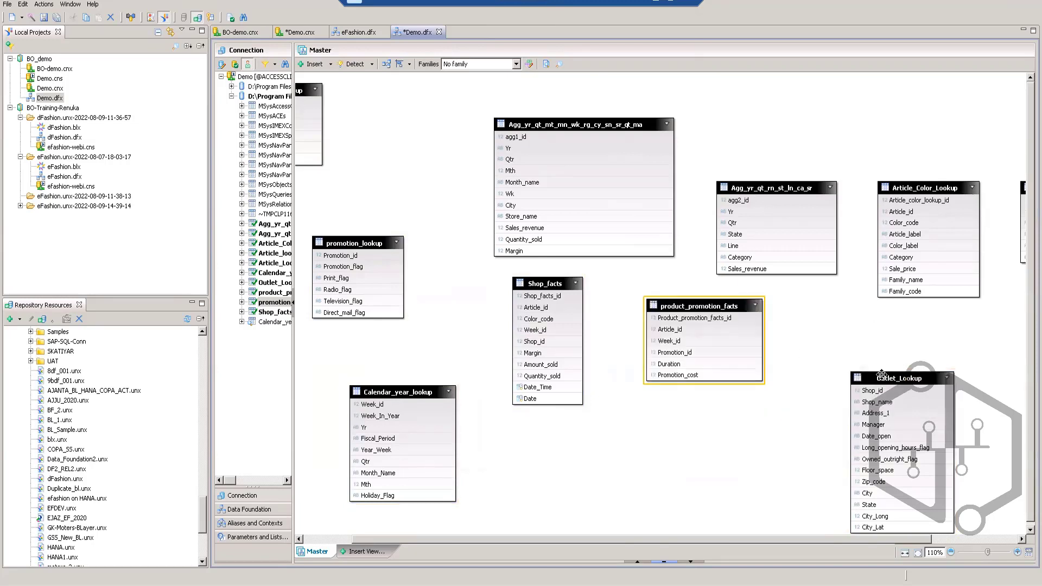
drag(889, 380, 822, 382)
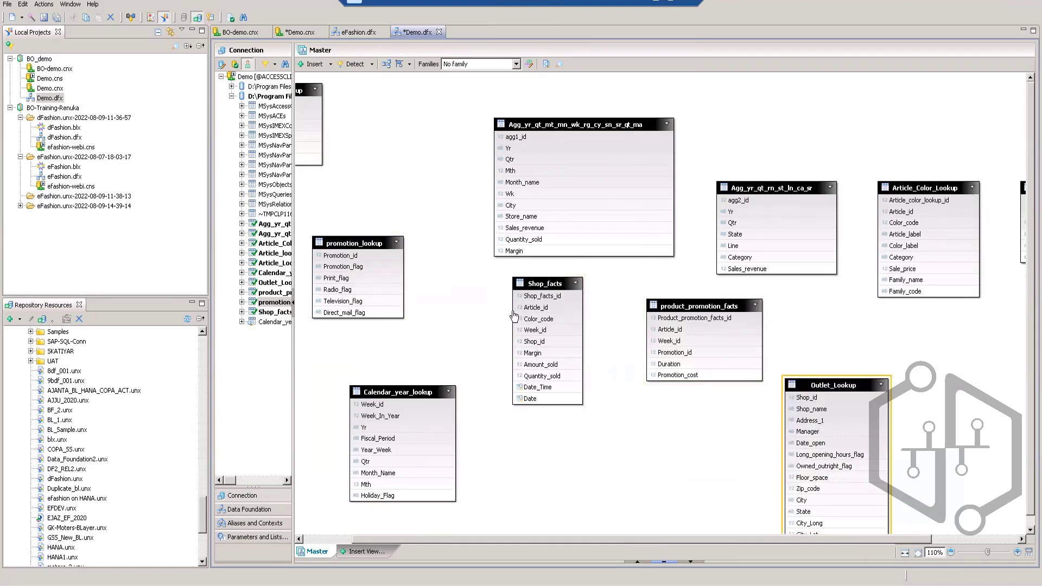
Move the larger aggregate table and Shop_facts higher, bring Article_lookup closer to Shop_facts, and shift promotion_lookup clear of Article_lookup
drag(486, 538, 442, 534)
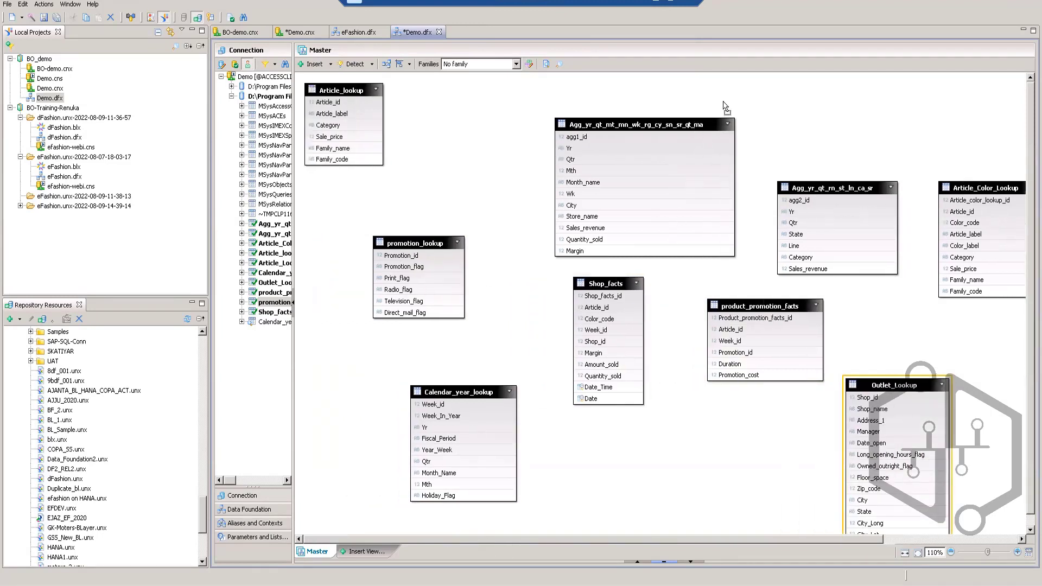
drag(690, 121, 733, 89)
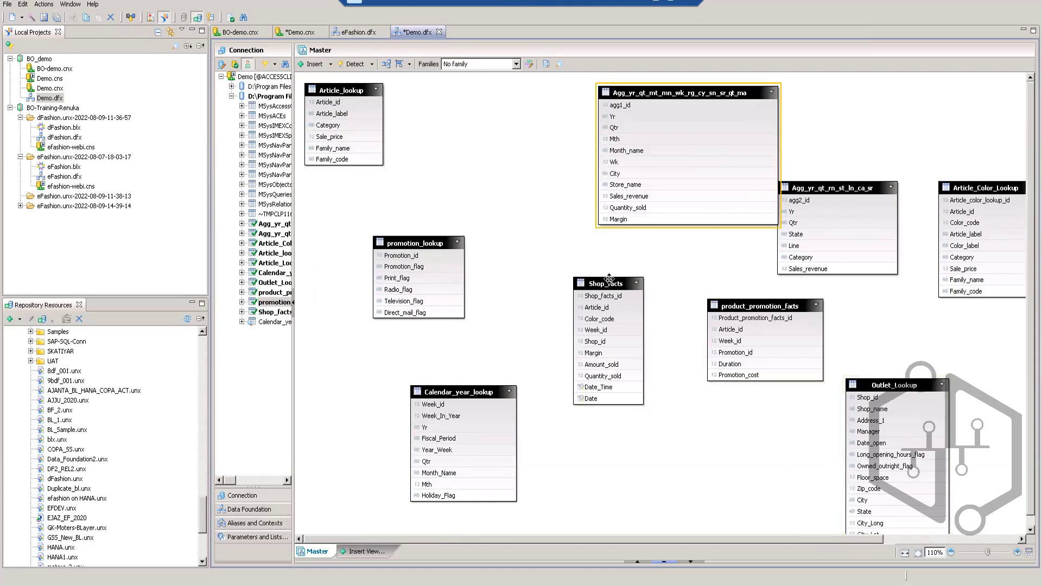
drag(609, 278, 625, 253)
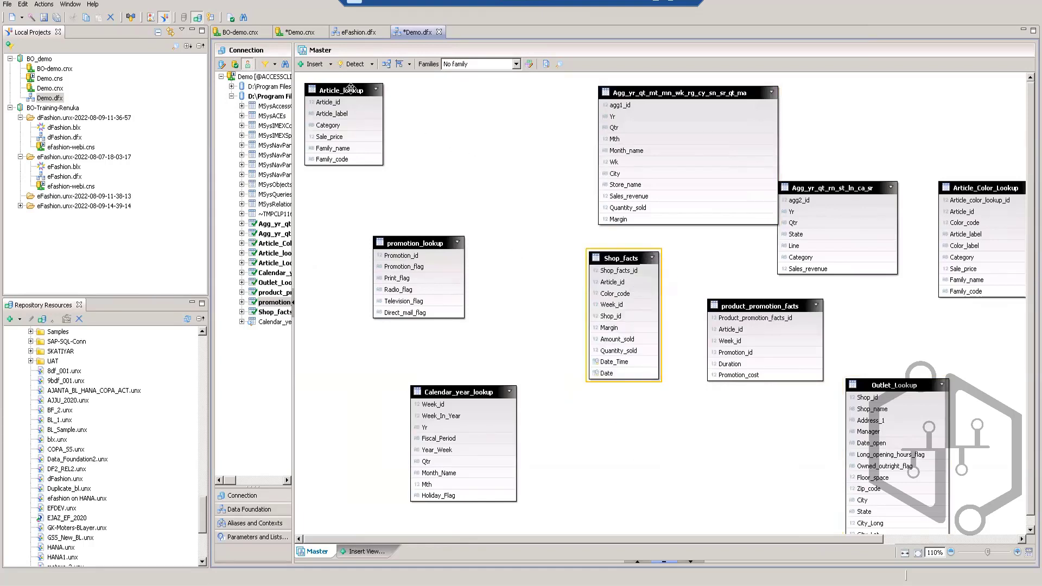
drag(351, 88, 509, 183)
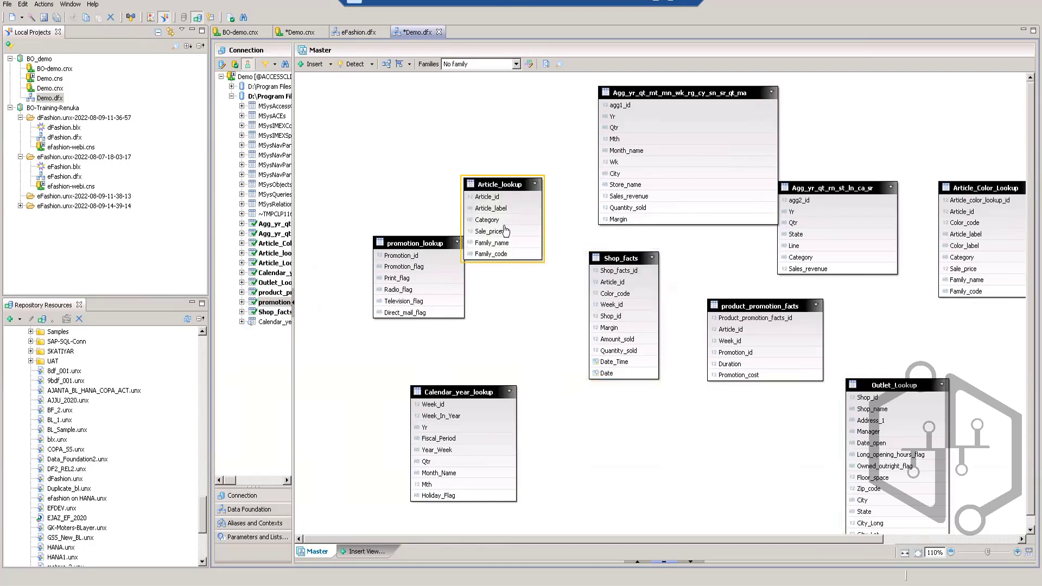
drag(413, 244, 383, 253)
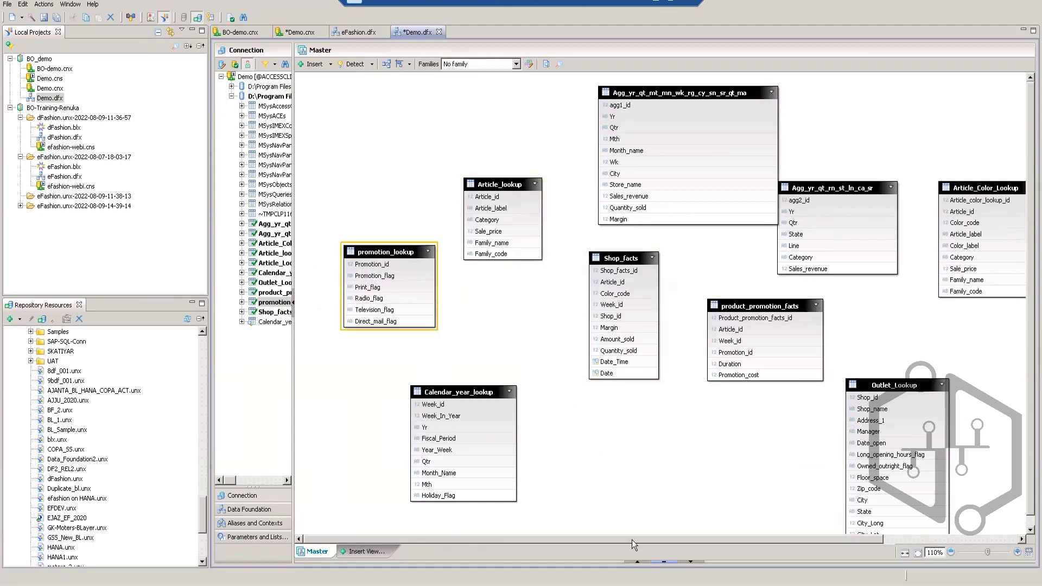
Place Article_Lookup_Criteria below Shop_facts and move Agg_yr_qt_rn_st_ln_ca_sr up, clear of the larger aggregate table
drag(632, 540, 692, 539)
drag(761, 539, 779, 539)
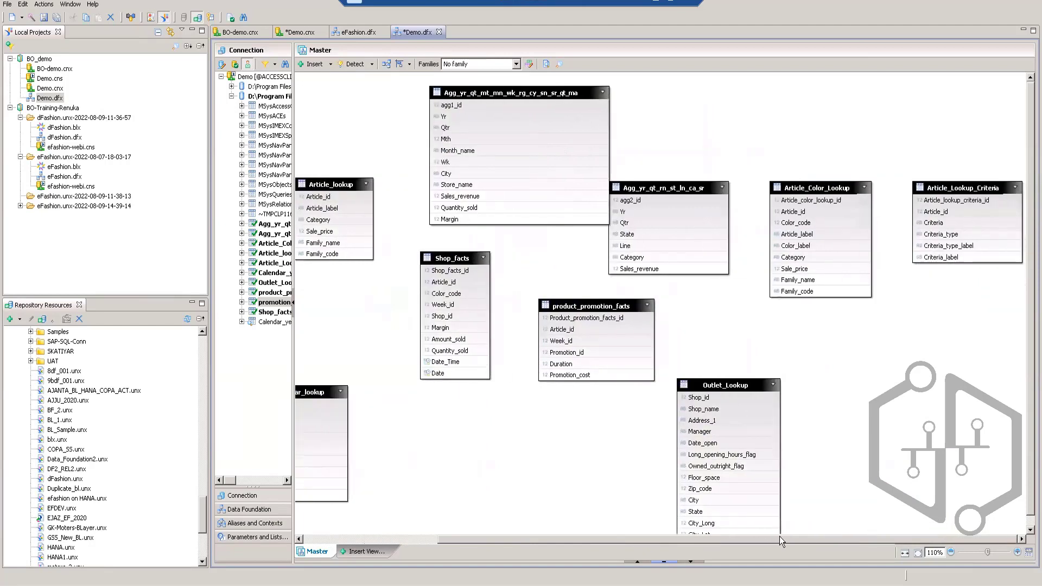
drag(944, 188, 441, 413)
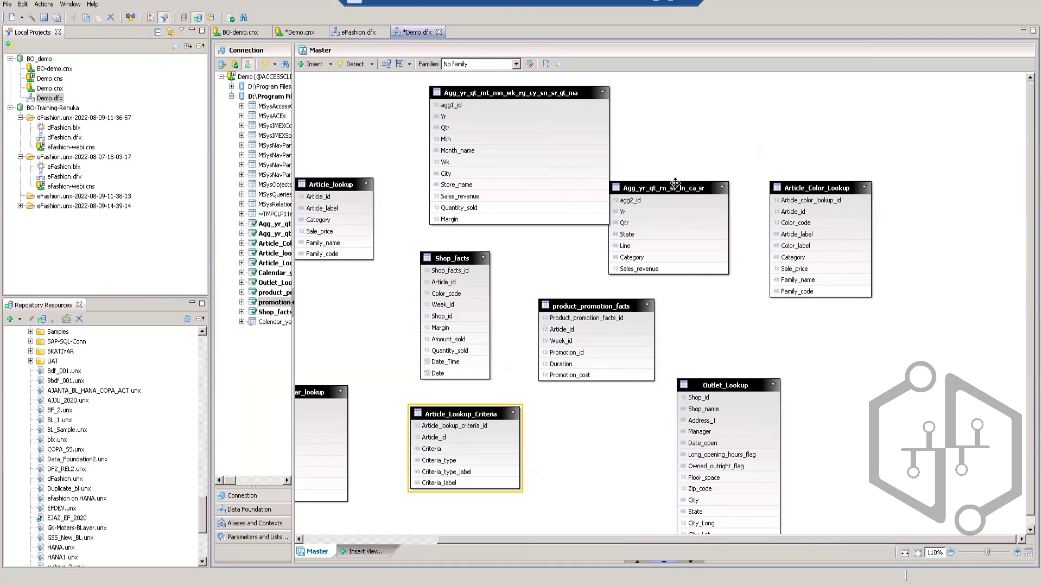
drag(675, 183, 711, 116)
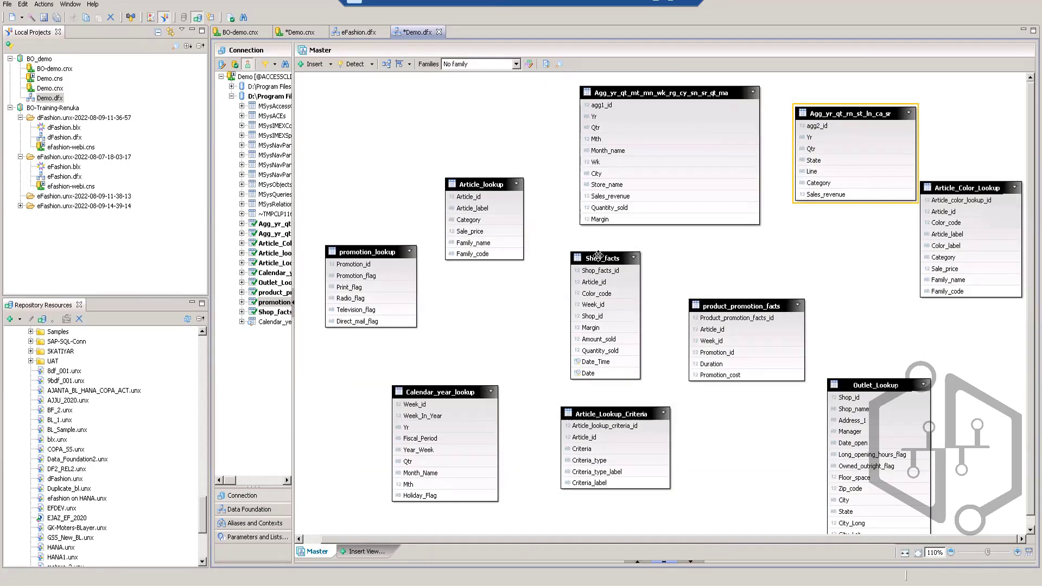
Move product_promotion_facts farther from Shop_facts and place Outlet_Lookup below it, closer to Shop_facts
mouse_move(598, 256)
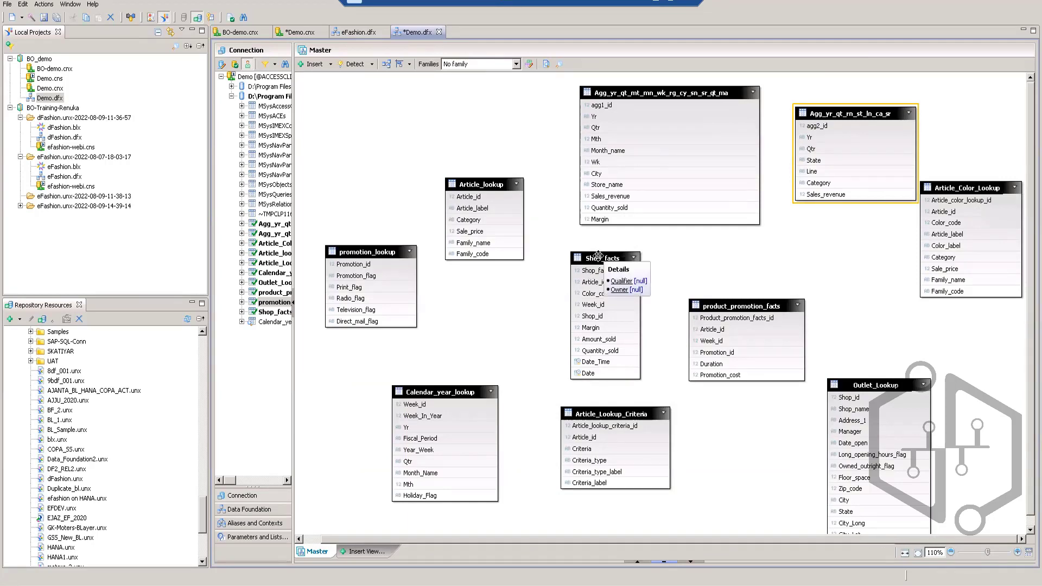
click(739, 304)
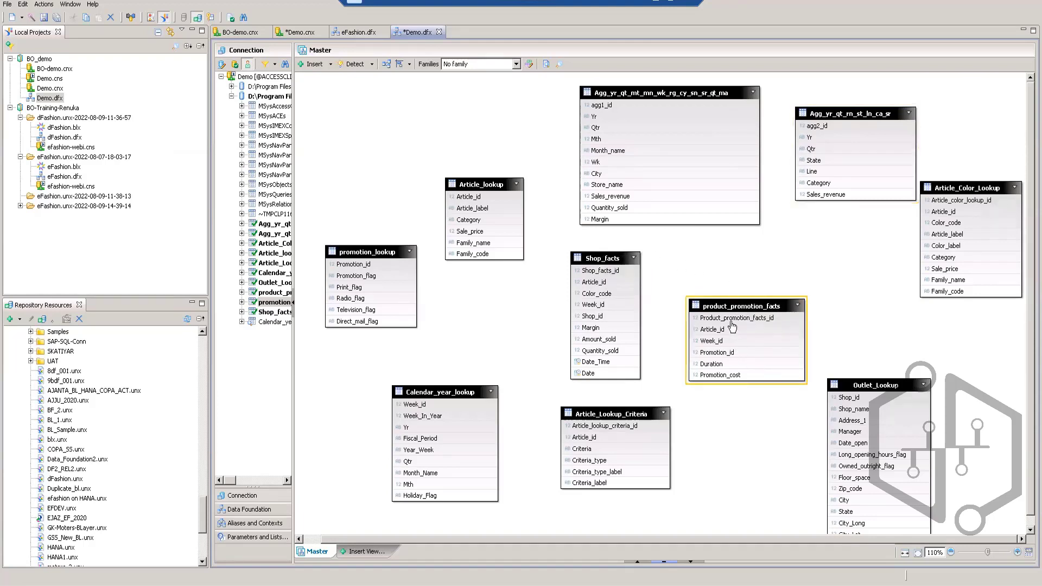
click(746, 265)
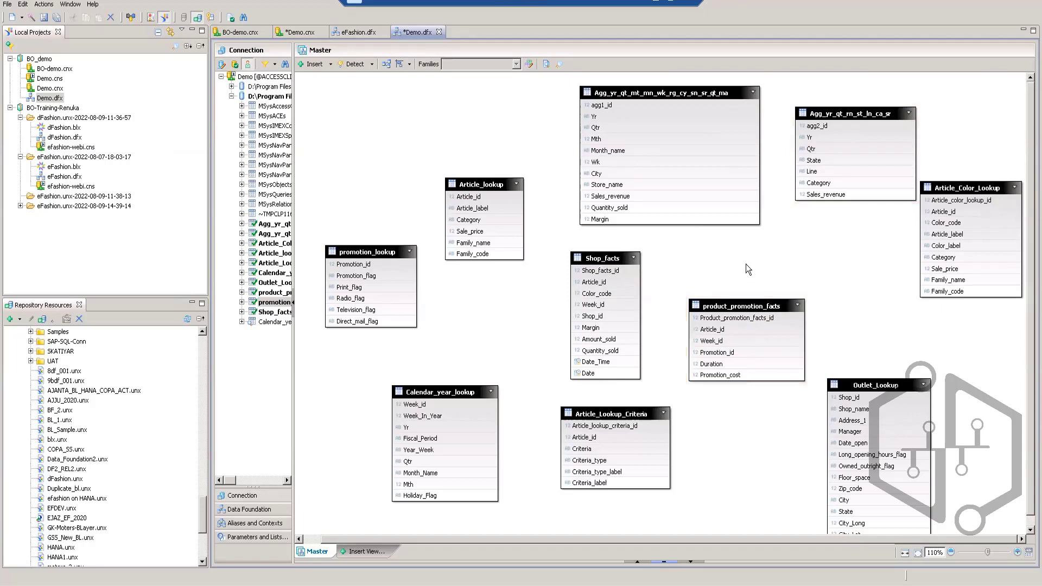
click(604, 257)
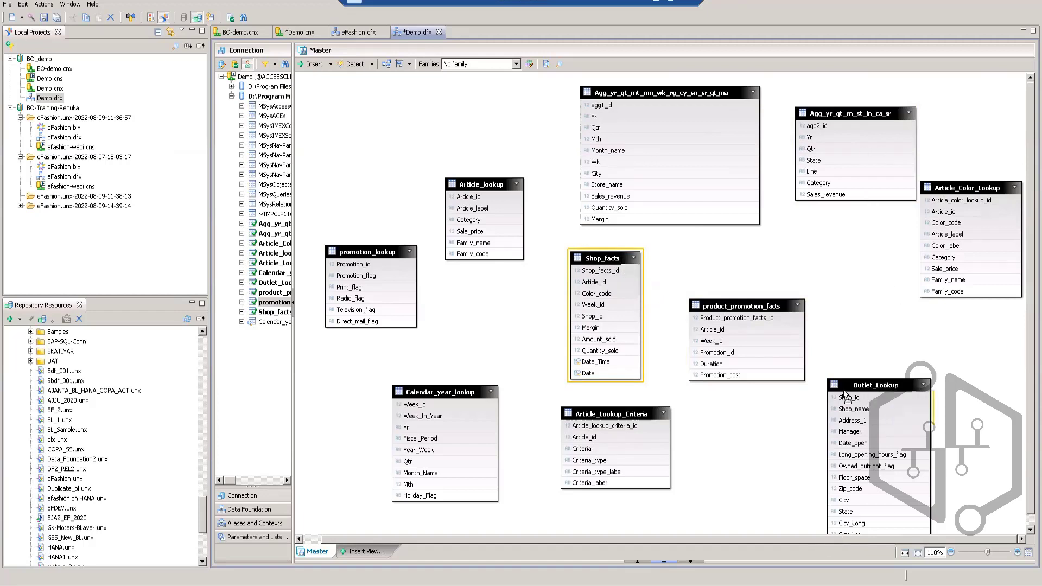
drag(845, 394, 737, 406)
drag(747, 305, 826, 264)
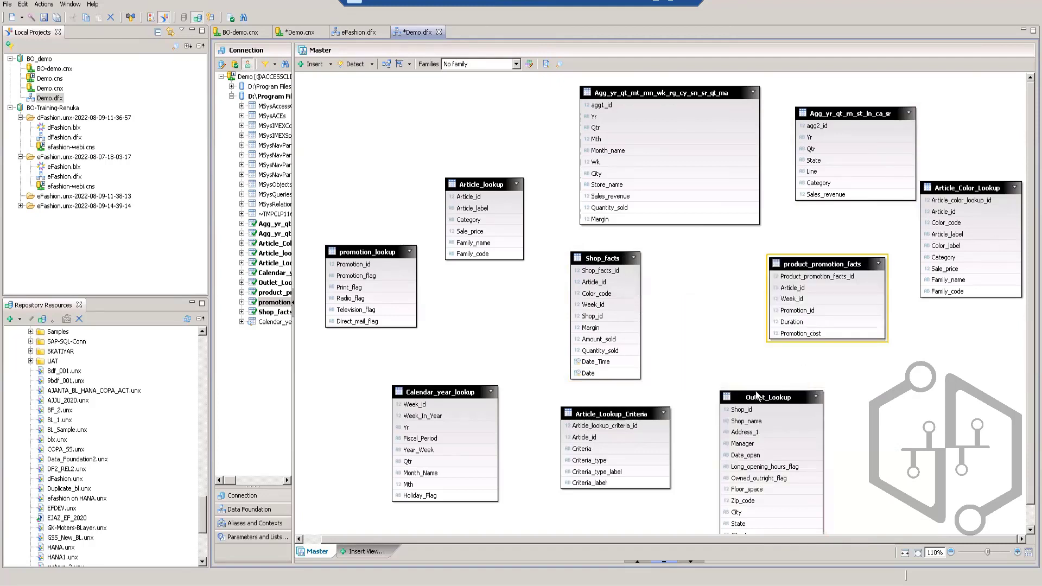
drag(771, 418, 787, 402)
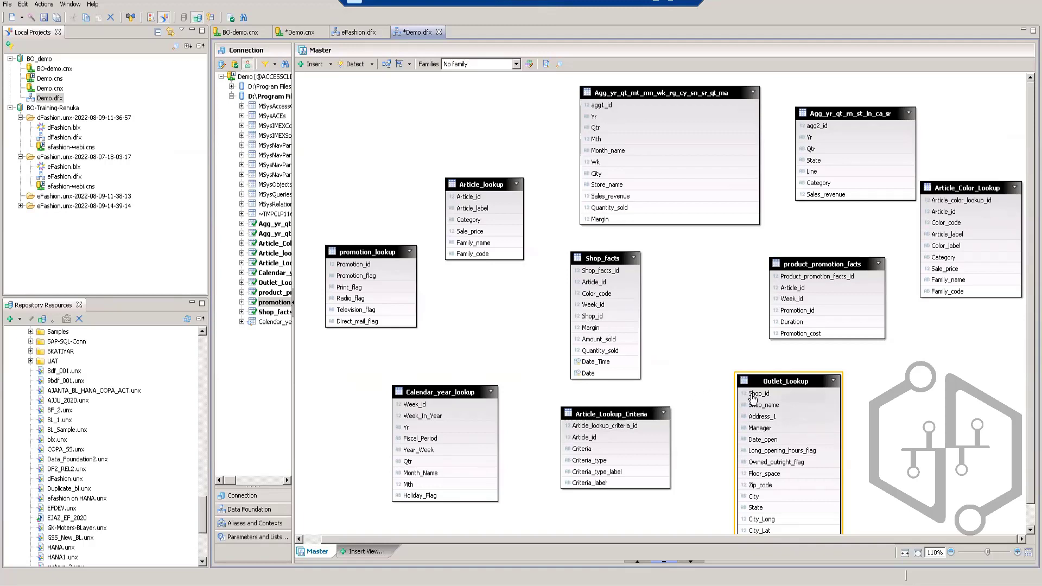
Join Outlet_Lookup to Shop_facts on Shop_id and open the join's definition for editing
drag(752, 399, 640, 320)
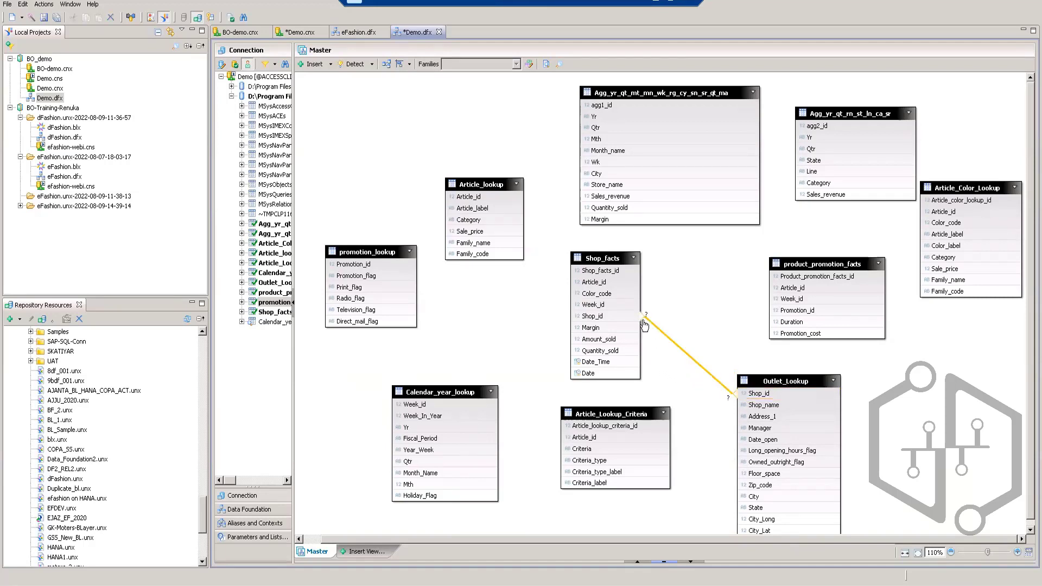
double_click(674, 345)
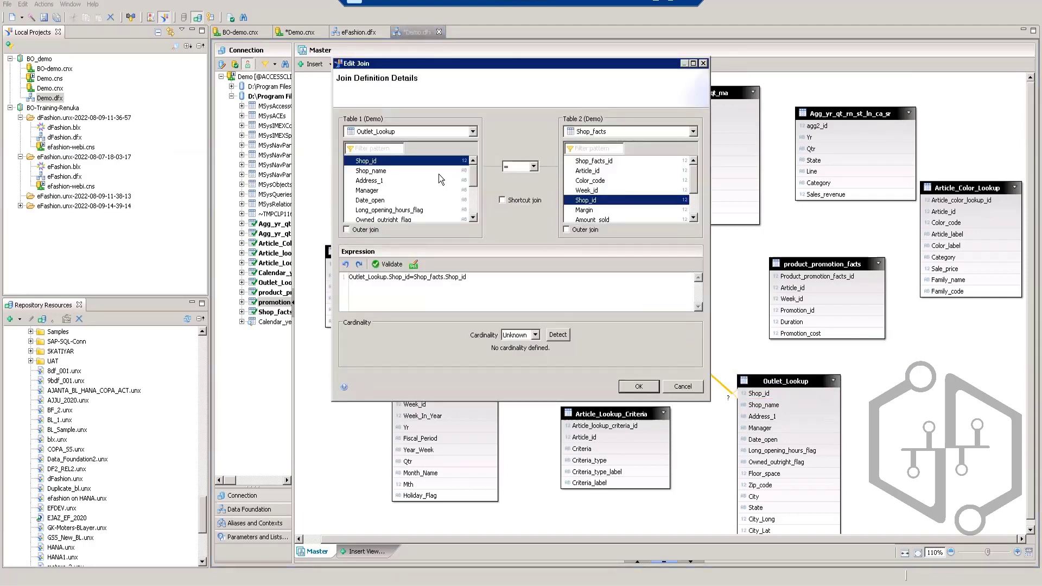
click(389, 171)
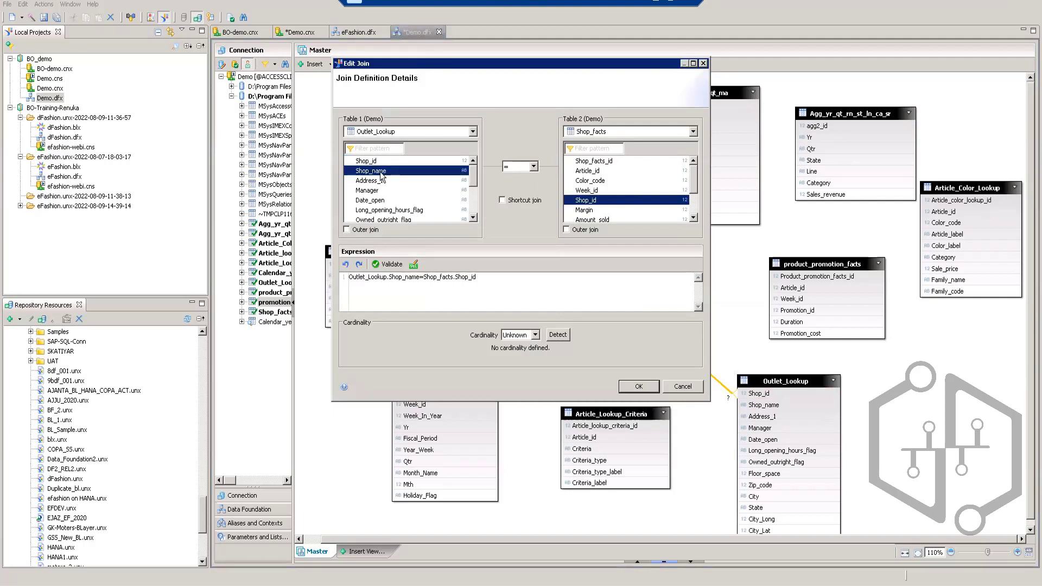
click(379, 161)
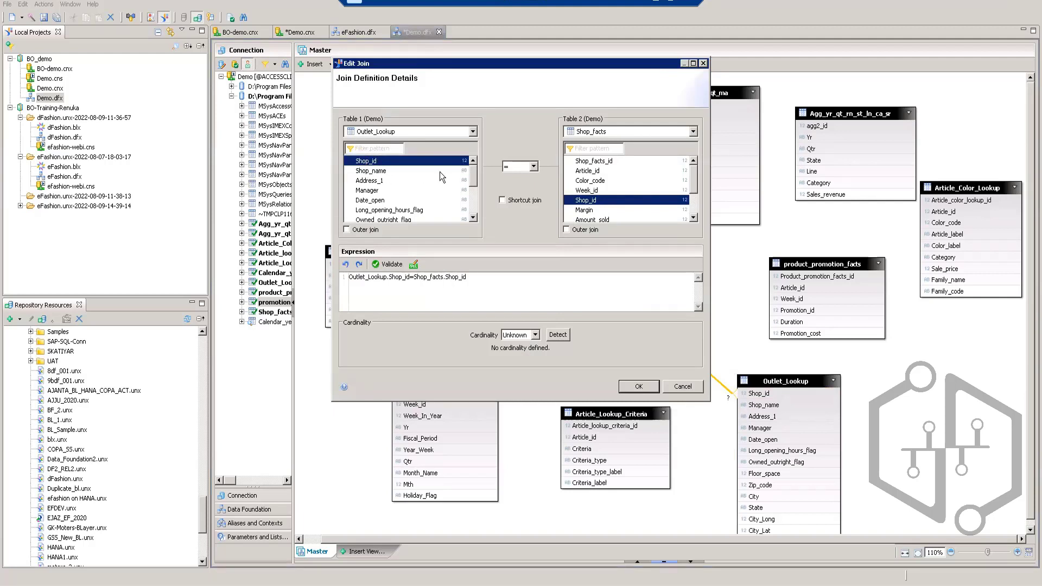
click(590, 191)
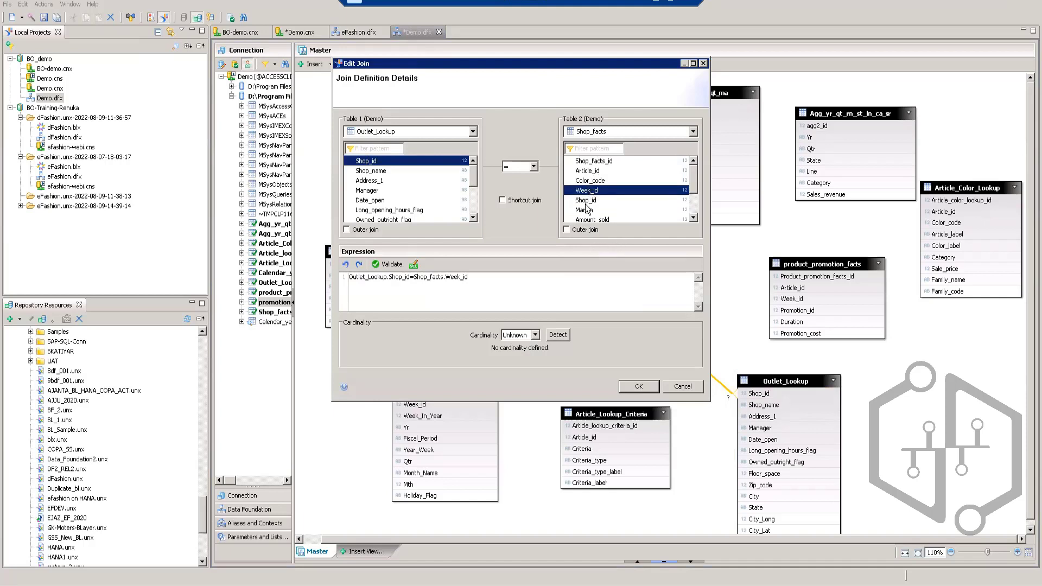
click(586, 200)
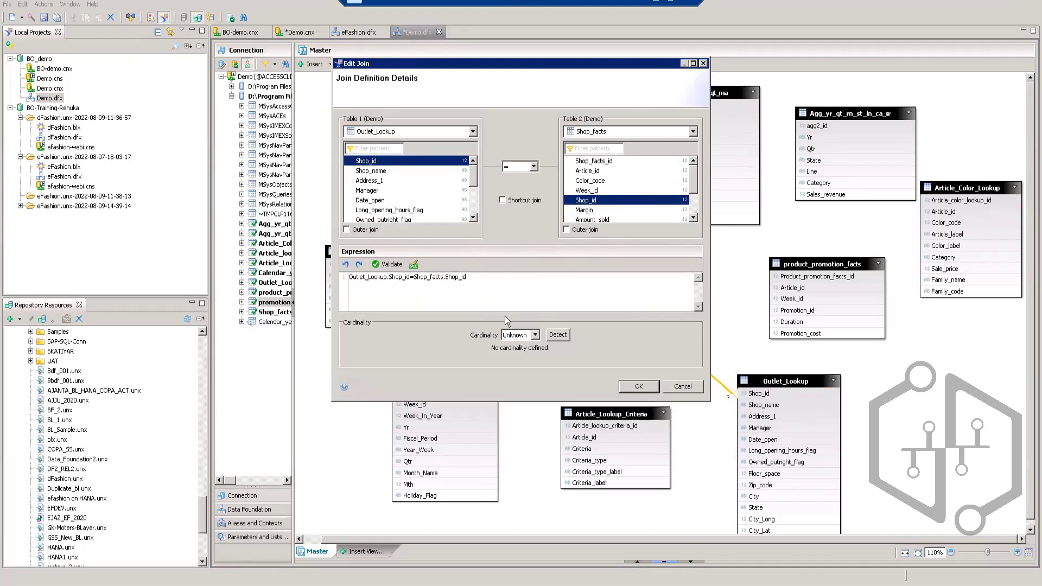
Validate the Outlet_Lookup to Shop_facts join expression, detect its cardinality and accept the join definition
click(392, 268)
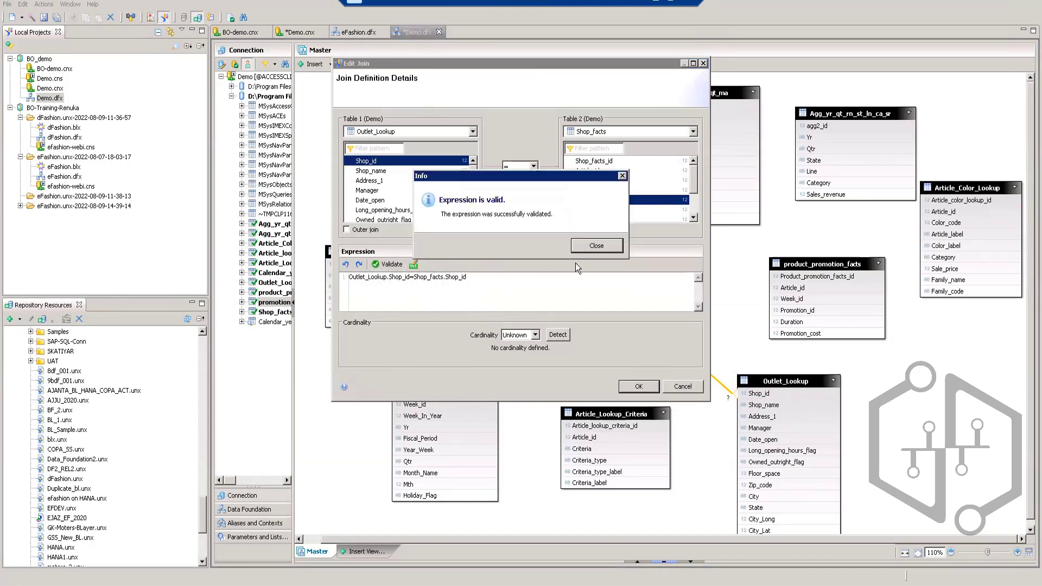
click(604, 247)
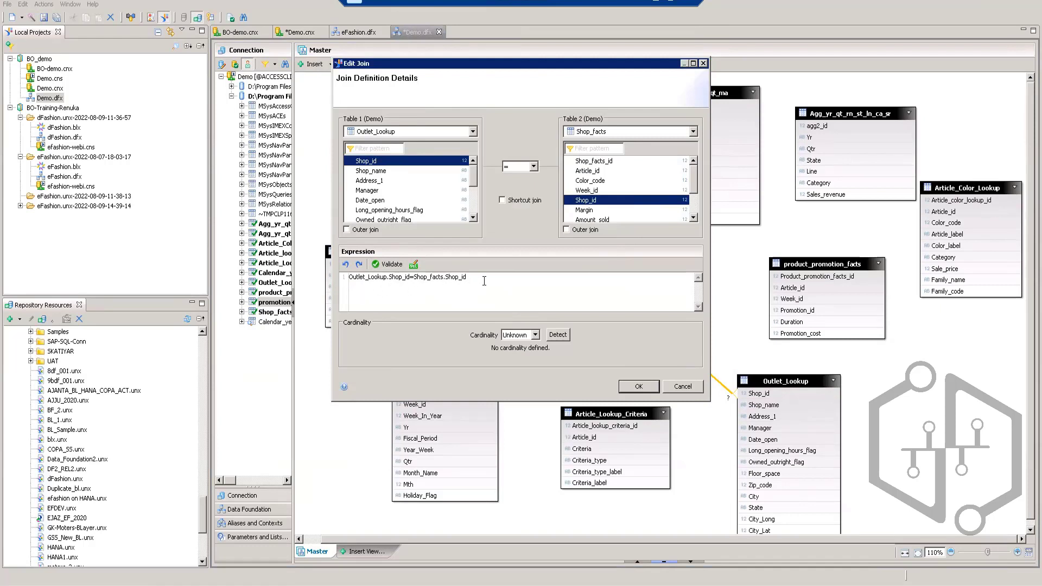
click(391, 265)
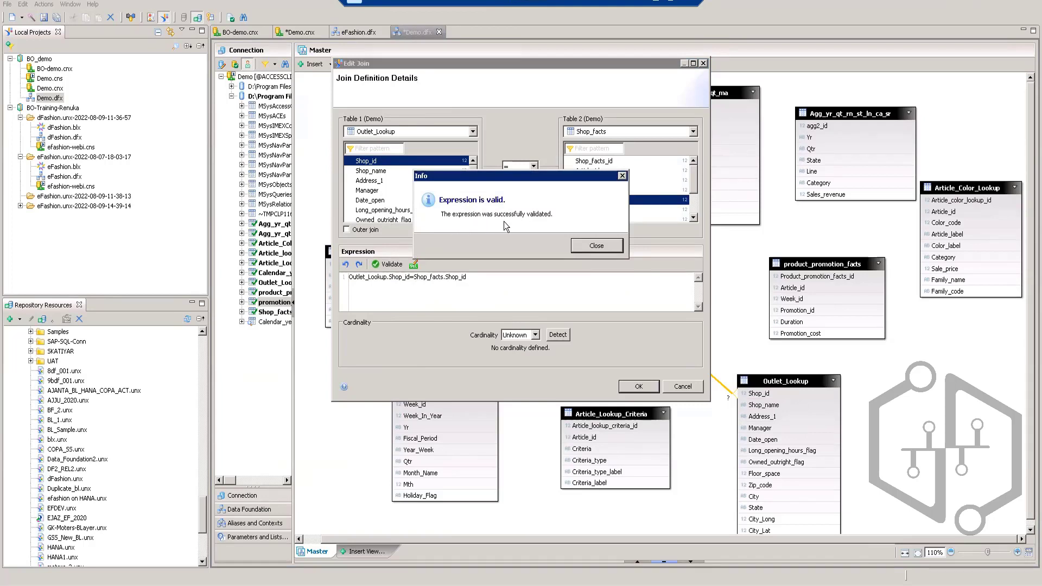
click(594, 243)
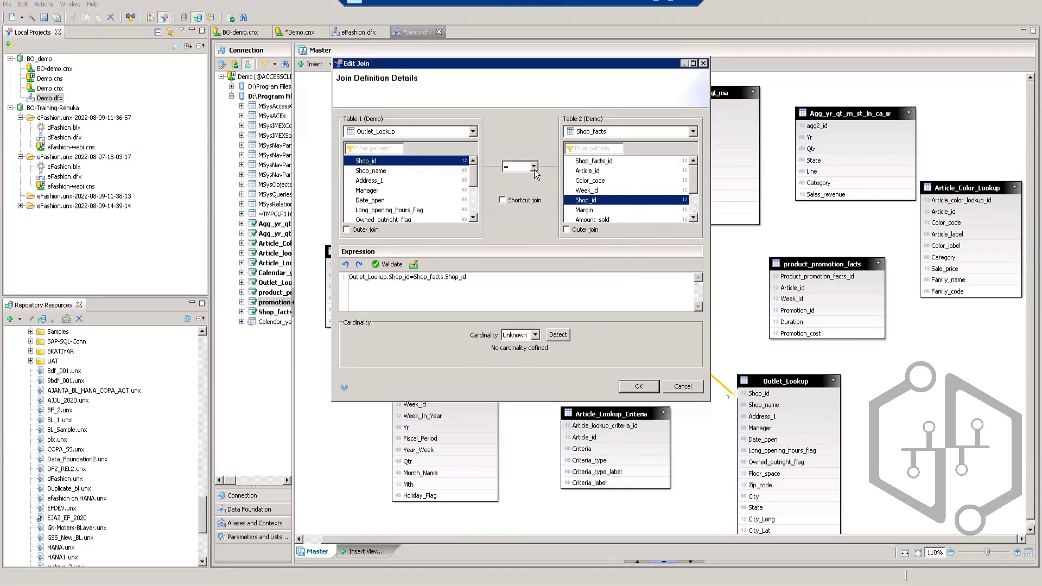
click(558, 335)
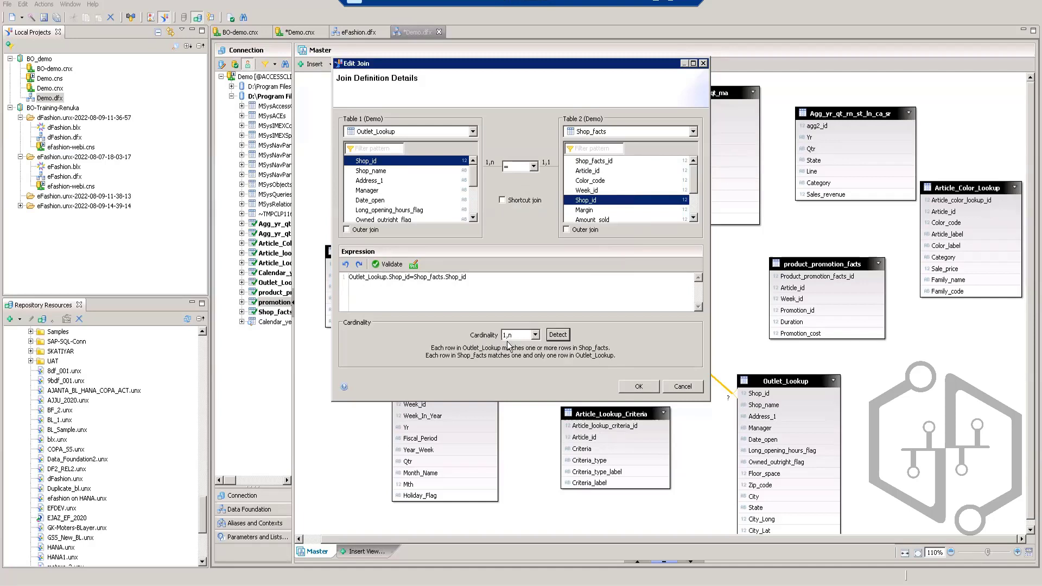
click(640, 388)
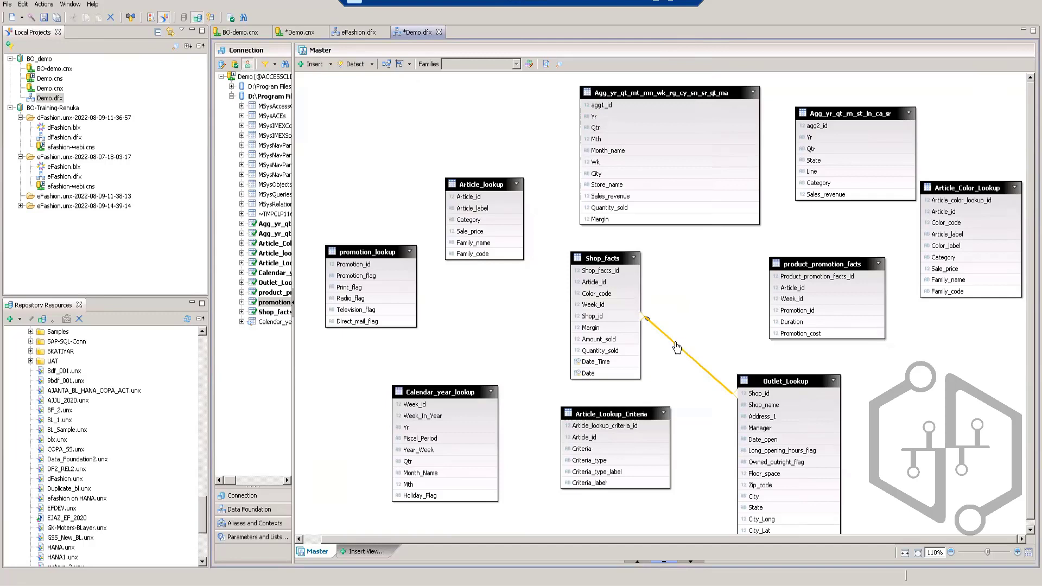
Join Article_lookup to Shop_facts, setting the join definition to match Article_id in both tables
mouse_move(677, 350)
drag(482, 199, 568, 272)
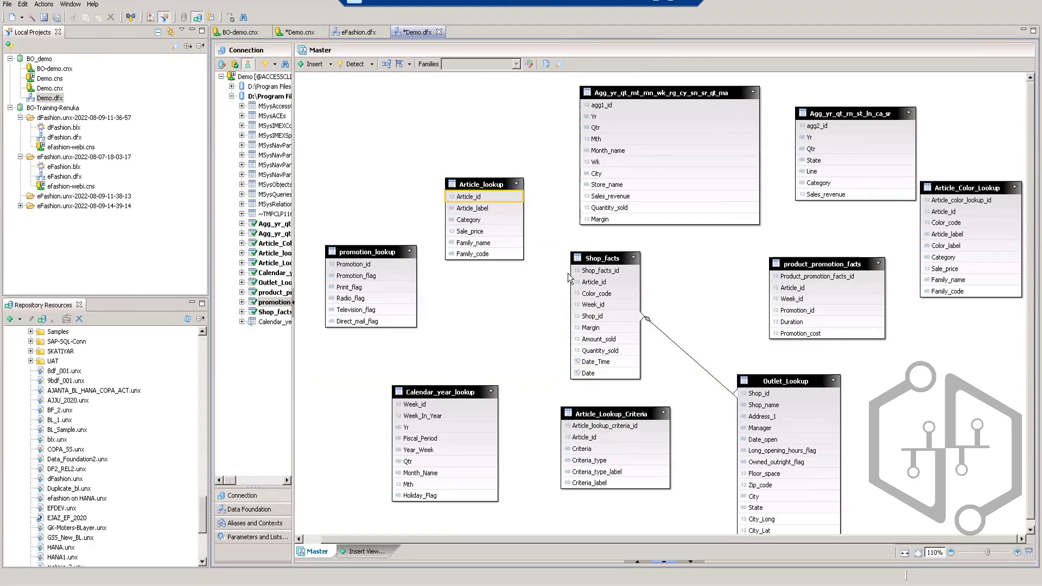
drag(499, 197, 569, 295)
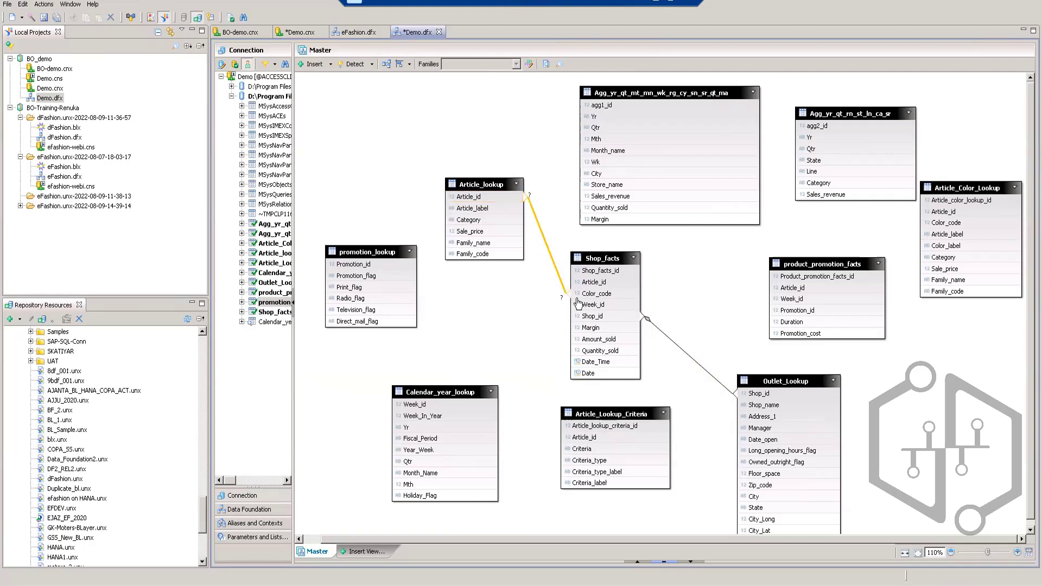
double_click(553, 263)
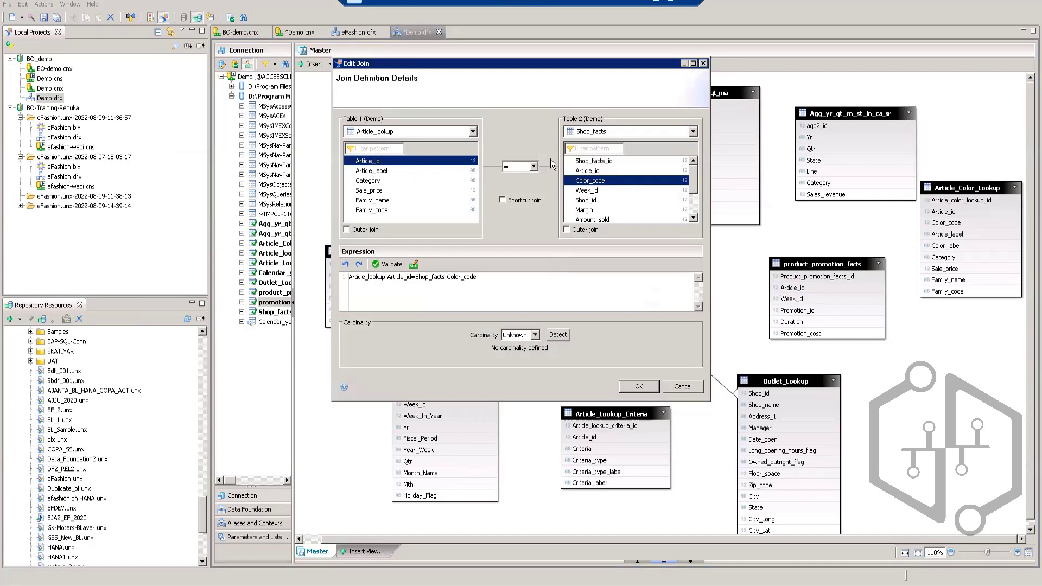
click(592, 171)
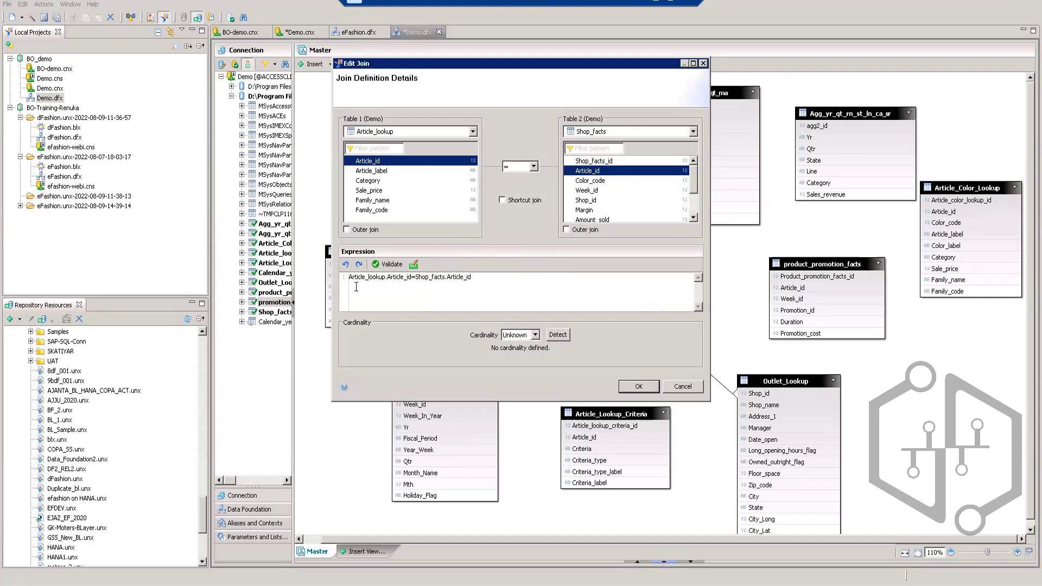
Validate the Article_lookup to Shop_facts join expression, detect its cardinality and accept the join definition
click(388, 264)
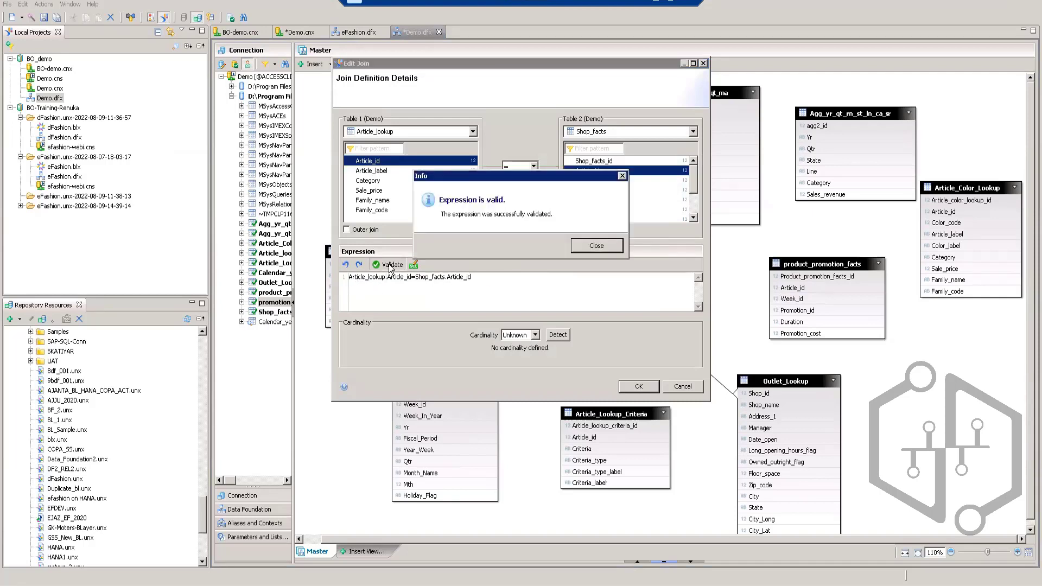
click(597, 246)
click(558, 334)
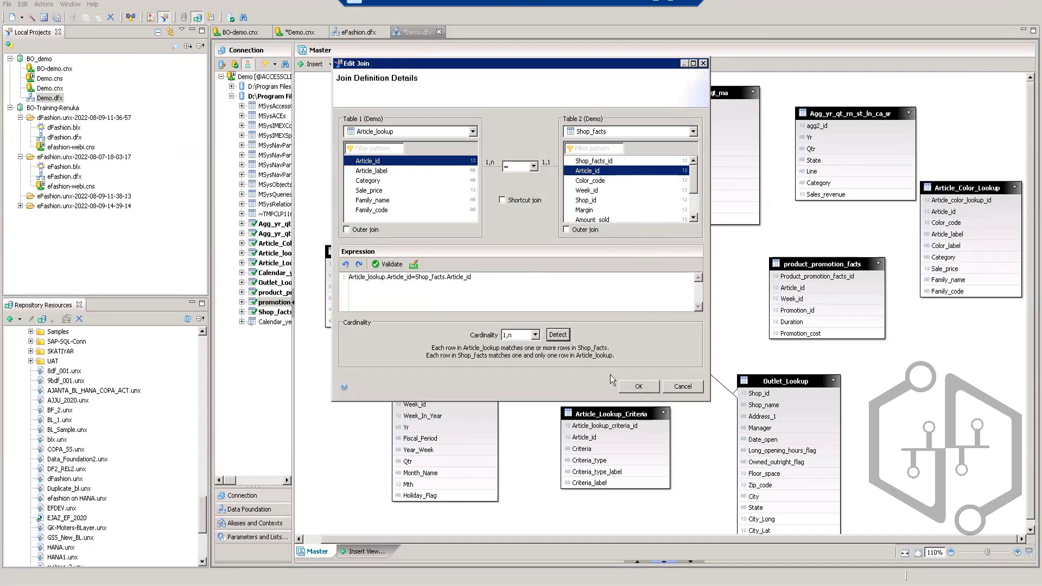
click(633, 386)
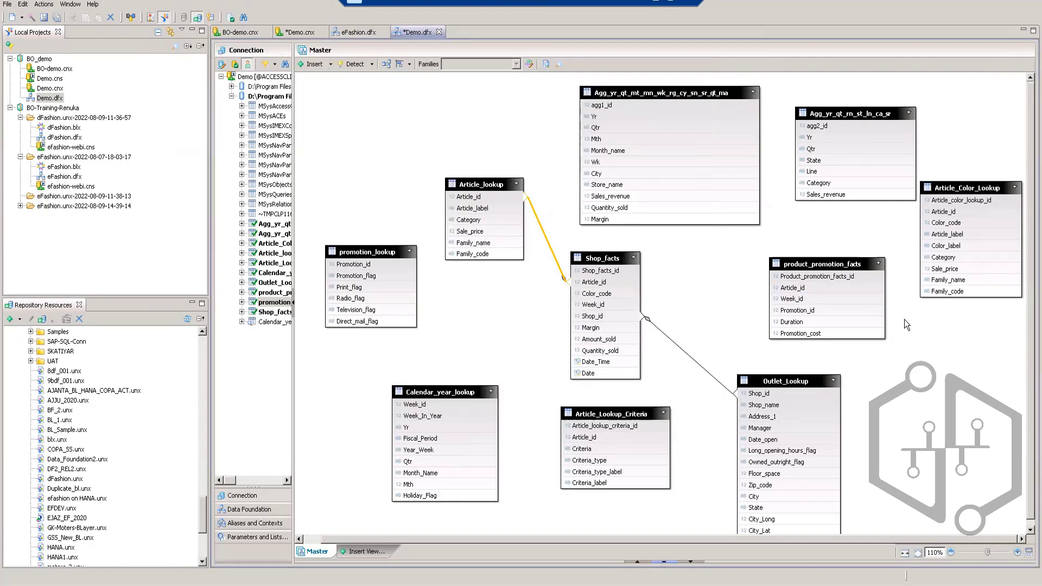
Place Article_Color_Lookup beside Shop_facts, between Article_lookup and Calendar_year_lookup, and shift Calendar_year_lookup and promotion_lookup clear of it
drag(974, 188, 435, 383)
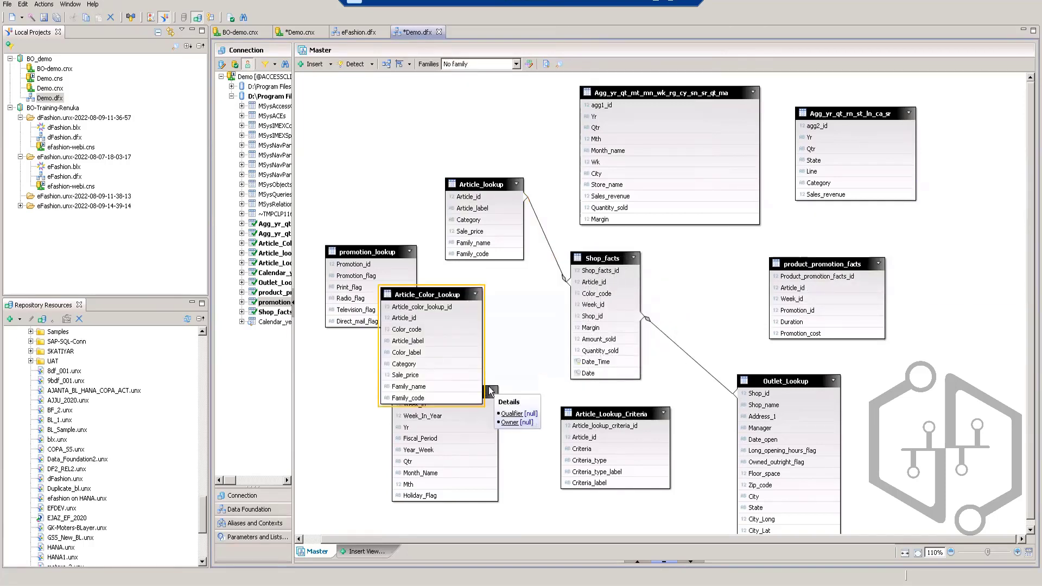
click(490, 391)
drag(494, 386, 487, 425)
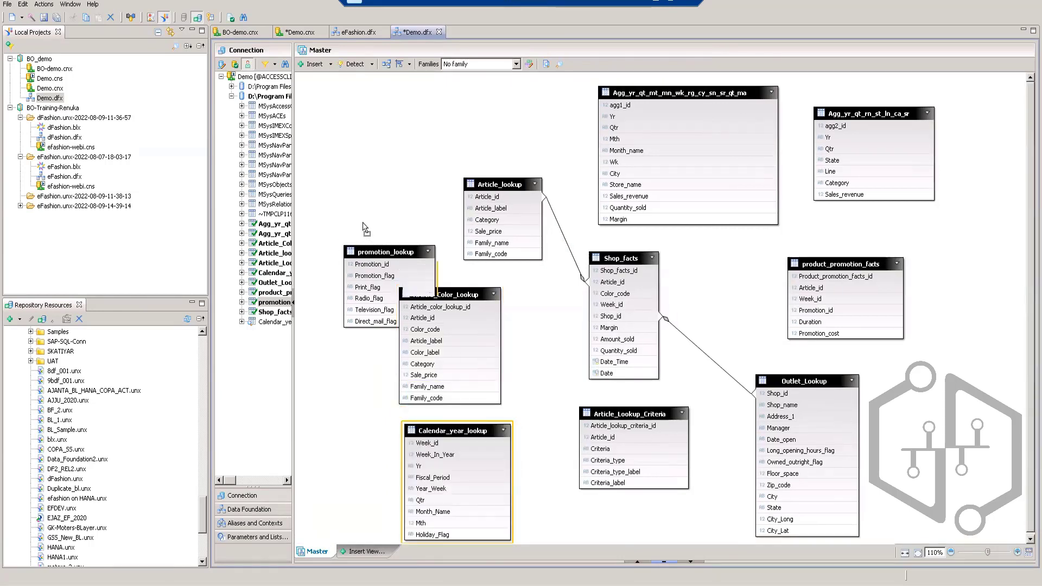
drag(431, 285, 399, 258)
drag(462, 294, 479, 294)
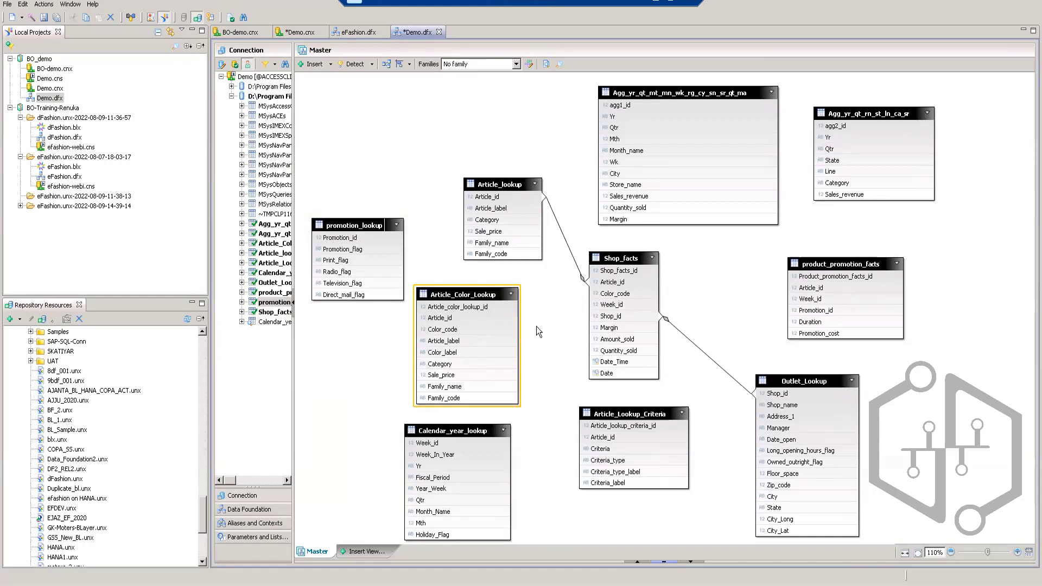
drag(429, 328, 445, 308)
Join Article_Color_Lookup to Shop_facts with a complex join matching both Article_id and Color_code
click(512, 310)
drag(512, 309, 593, 287)
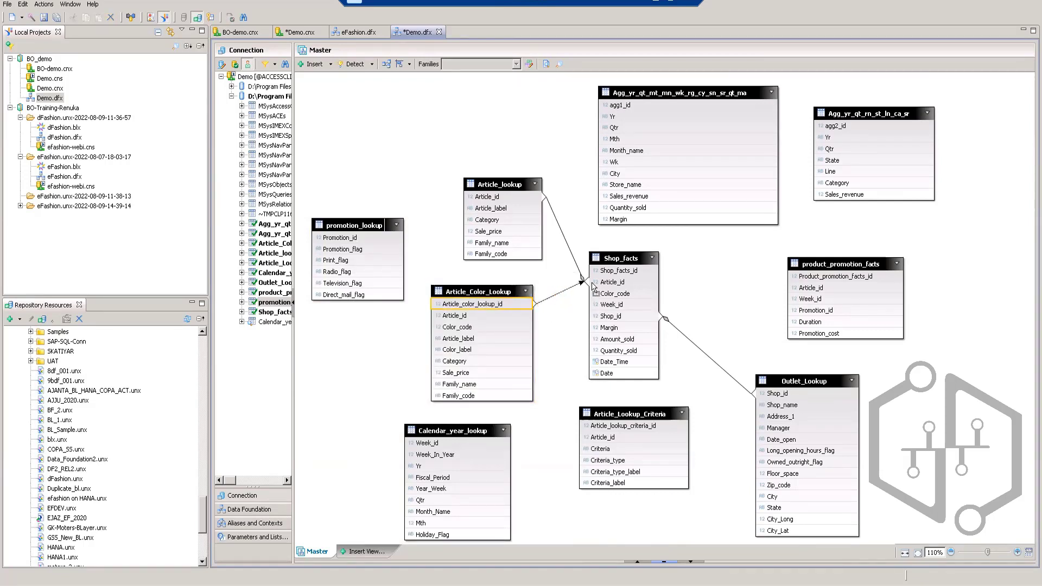
double_click(560, 296)
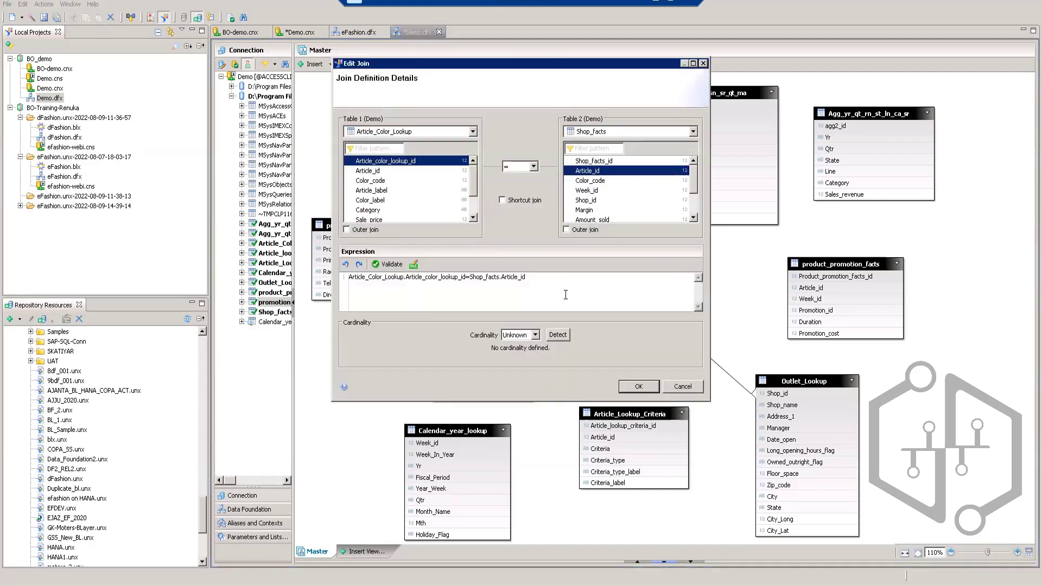
click(397, 174)
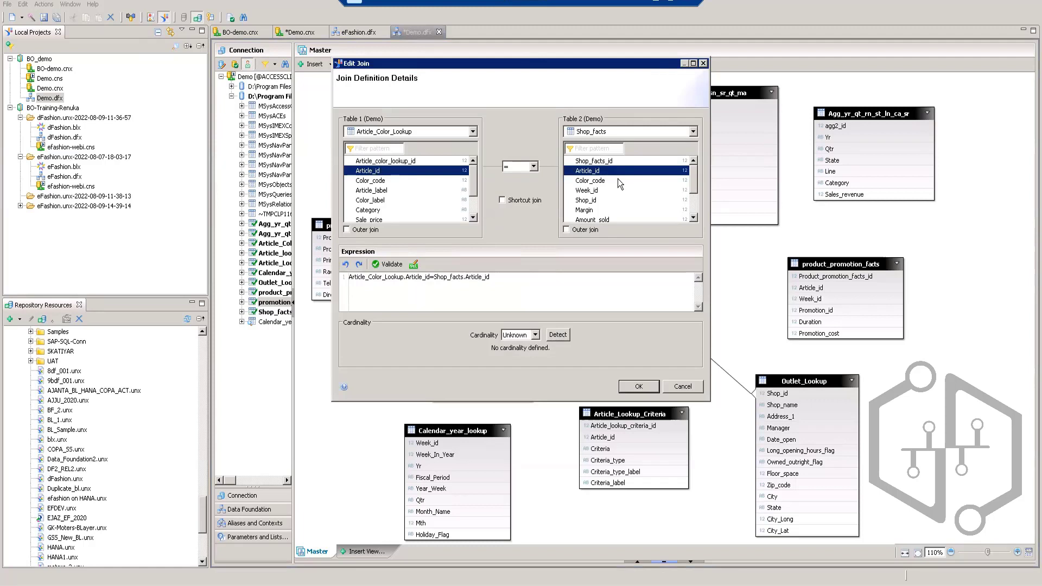
click(381, 183)
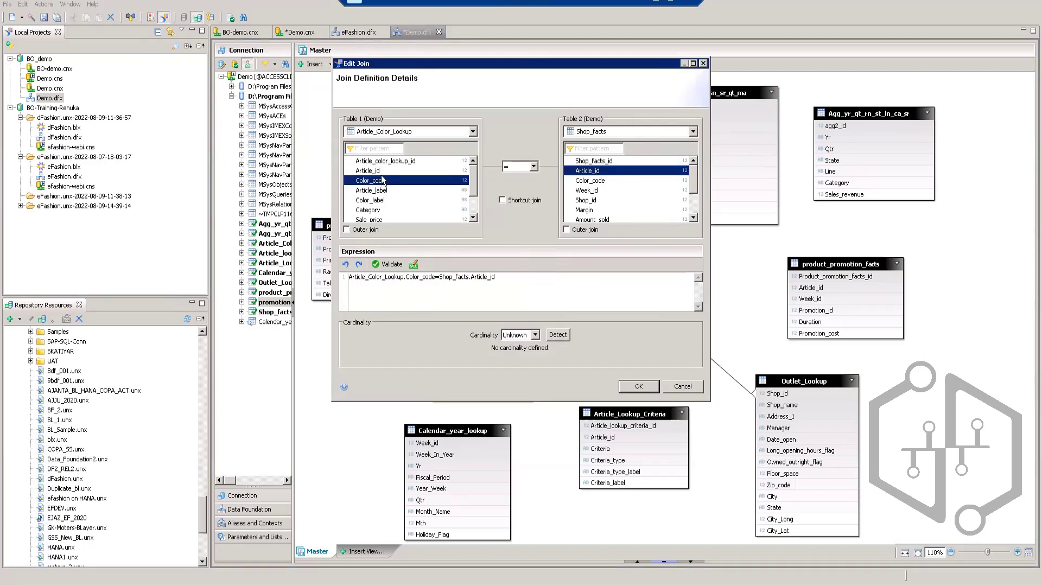
click(380, 172)
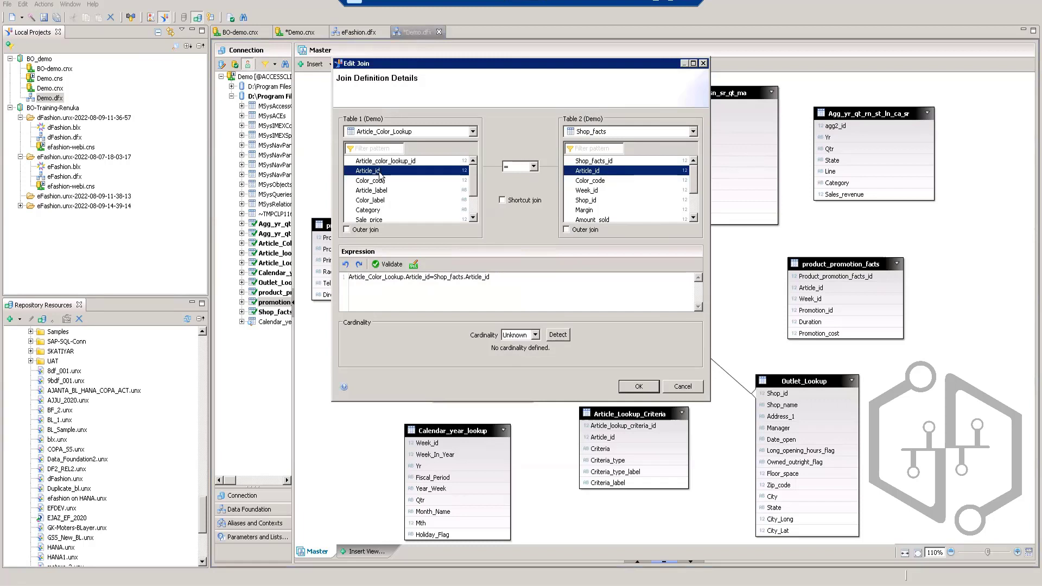
ctrl+click(381, 182)
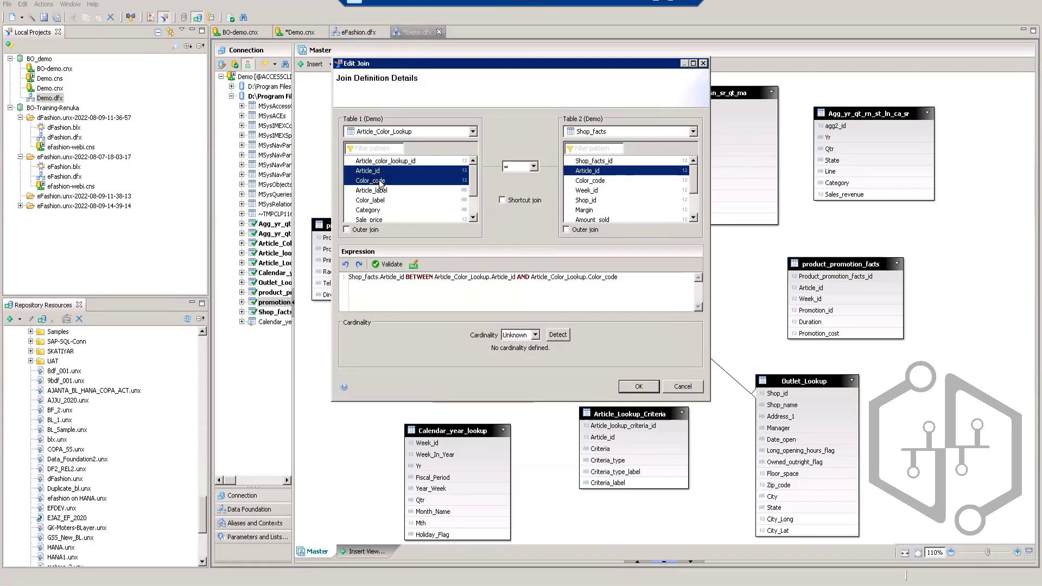
ctrl+click(581, 182)
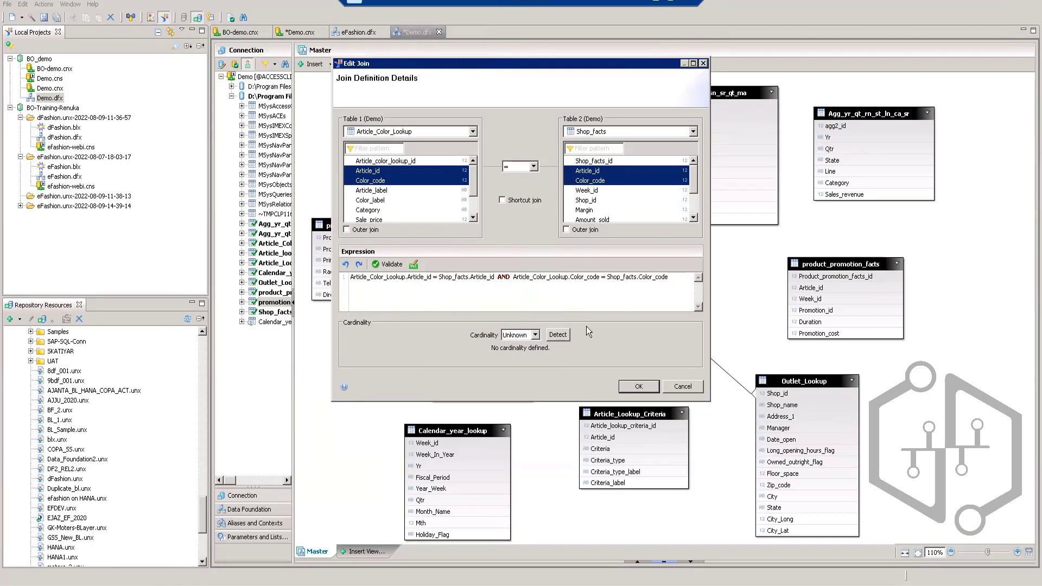
Detect the cardinality of the Article_Color_Lookup join, validate its expression and accept the join definition
click(567, 335)
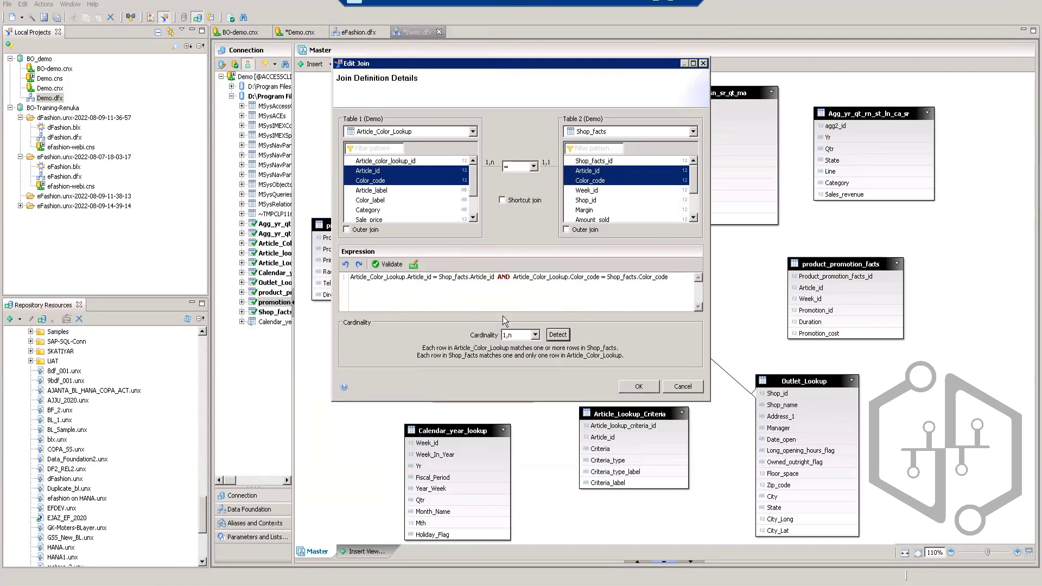
click(392, 265)
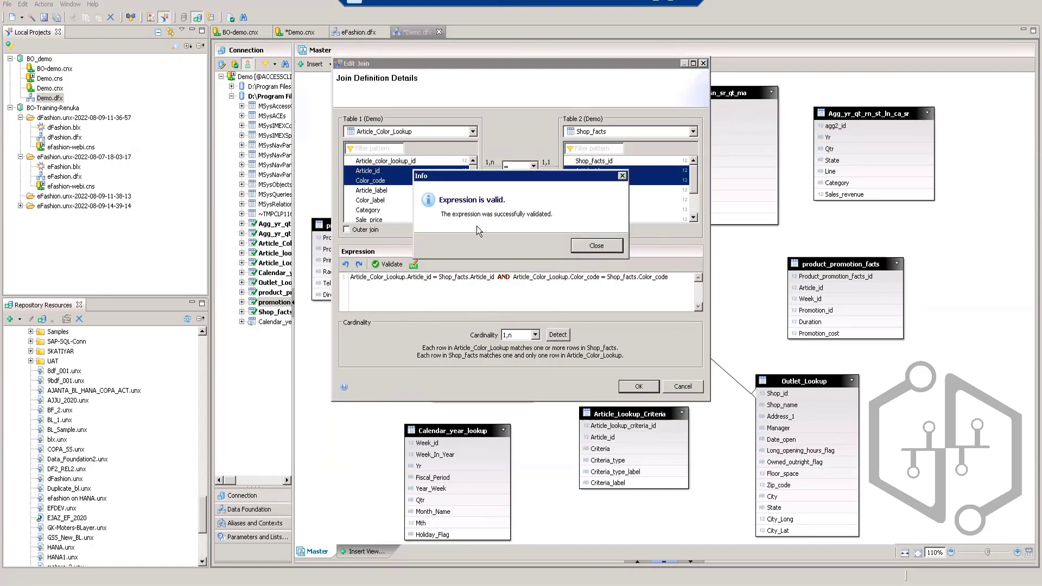
click(595, 247)
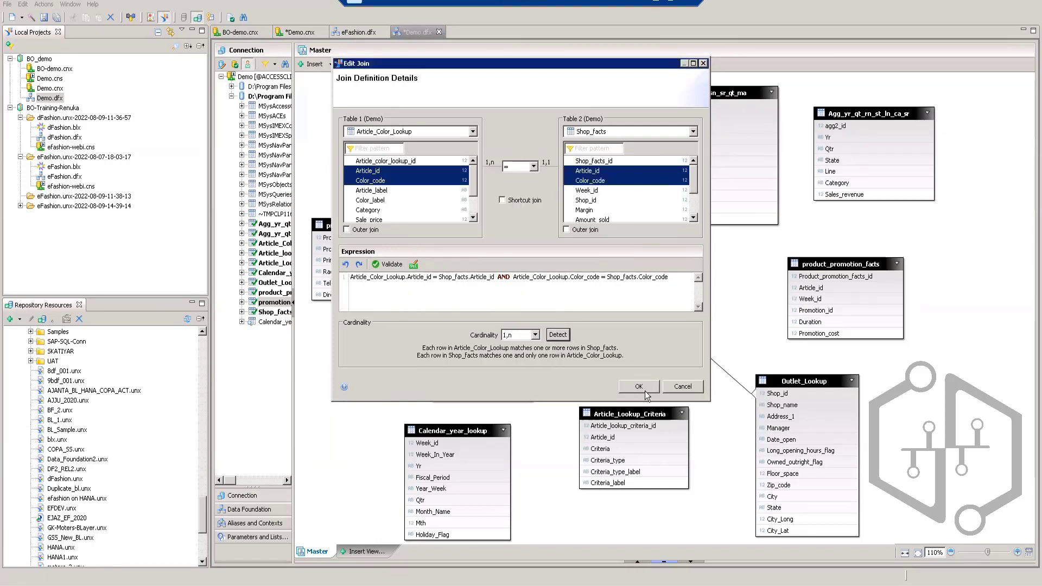
click(645, 388)
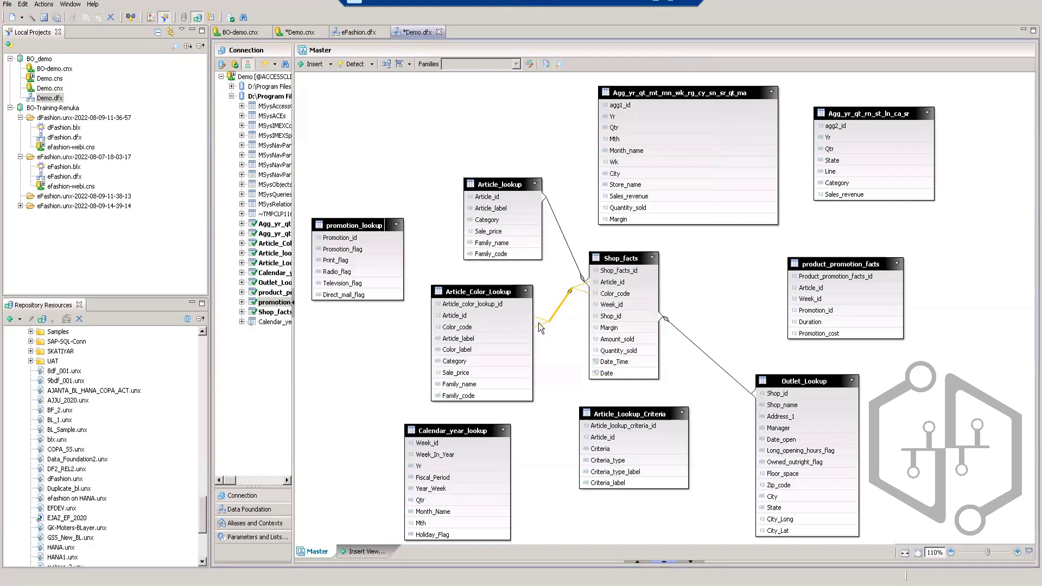
click(570, 337)
Join product_promotion_facts to Shop_facts on Article_id, with its cardinality detected and its expression validated
drag(800, 292, 640, 283)
double_click(718, 286)
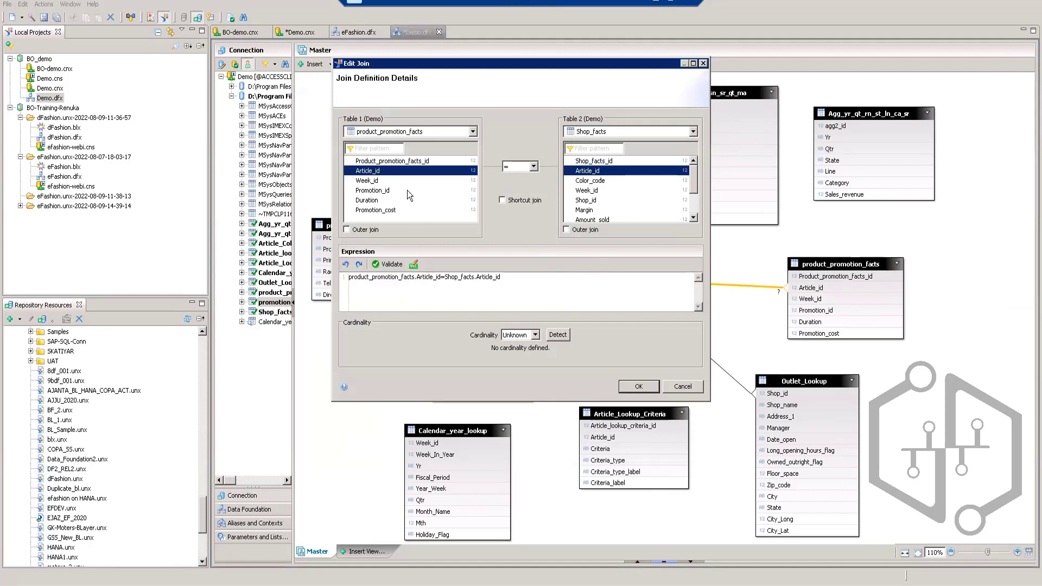
click(557, 336)
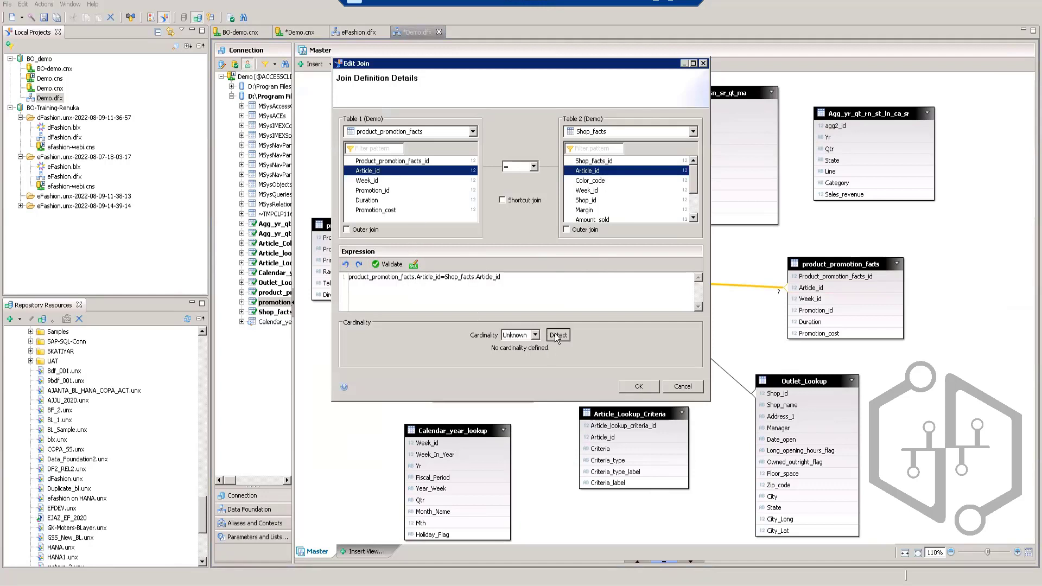
click(391, 265)
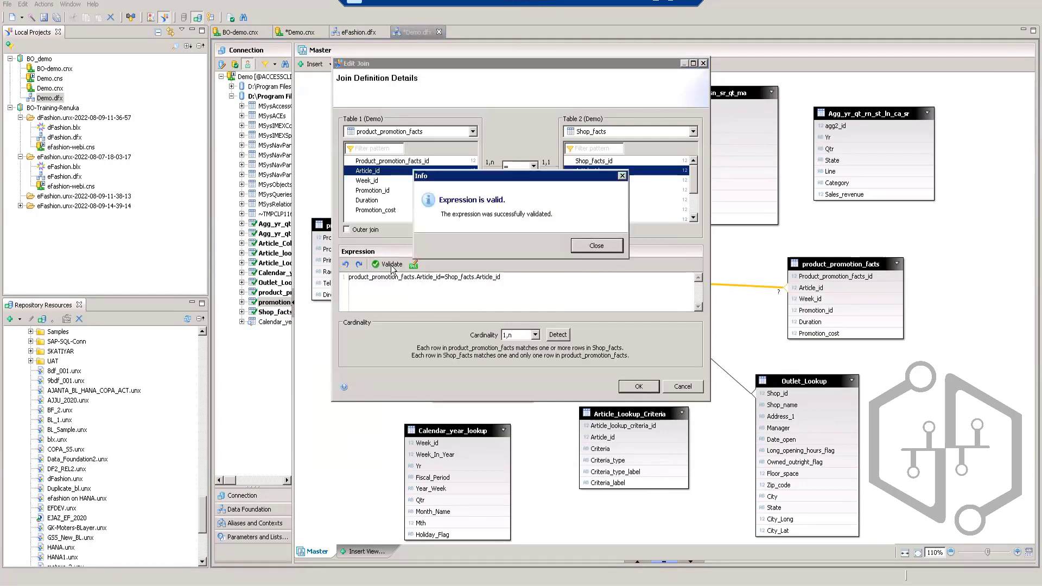
click(601, 249)
click(646, 385)
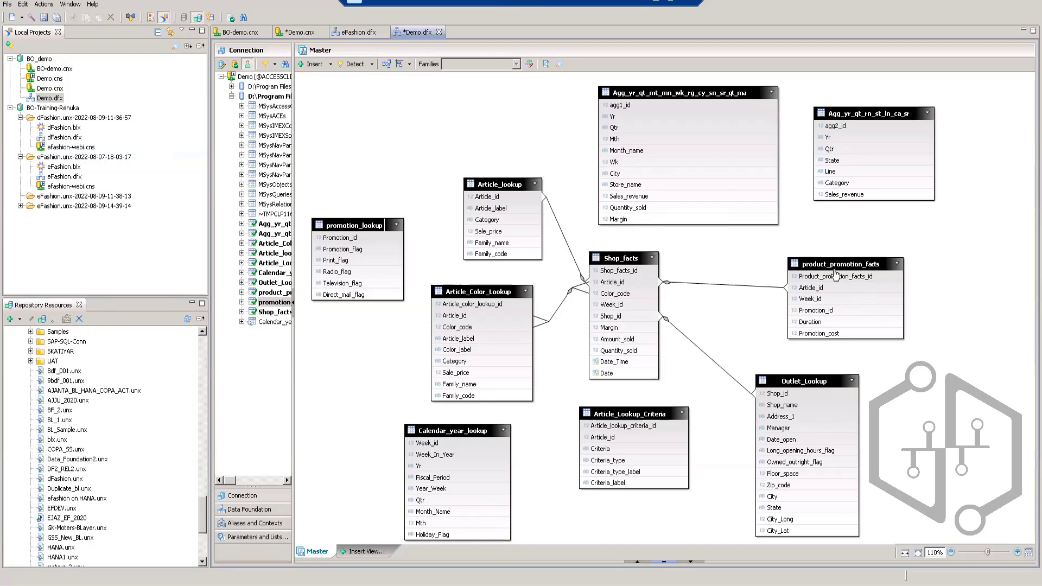
Join Calendar_year_lookup to Shop_facts on Week_id, with its expression validated and its cardinality detected
mouse_move(833, 270)
mouse_move(606, 321)
mouse_down()
mouse_move(476, 432)
mouse_move(419, 450)
mouse_move(518, 451)
mouse_move(591, 306)
mouse_up()
double_click(557, 369)
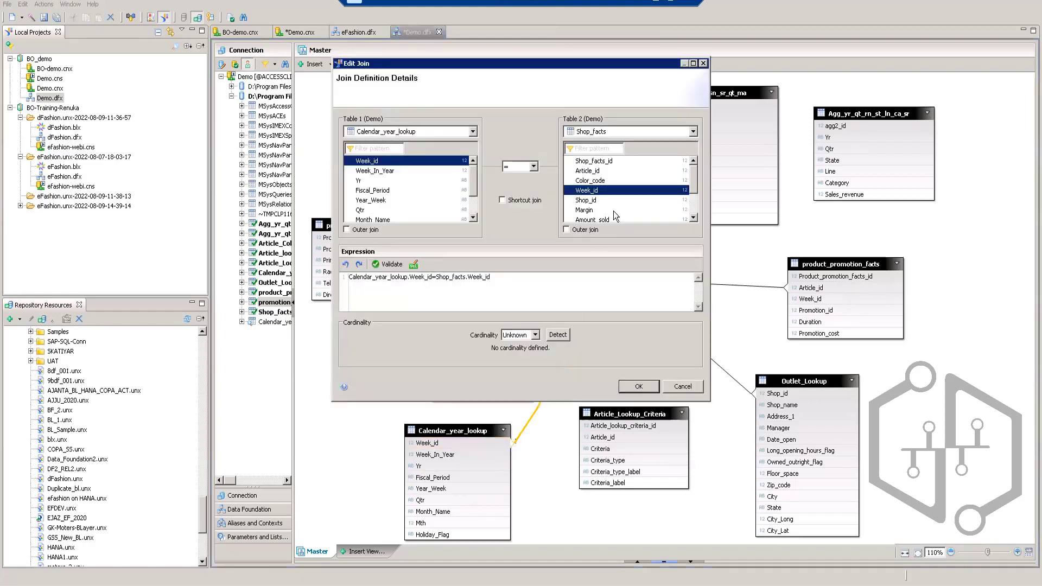
click(388, 264)
click(591, 246)
click(563, 337)
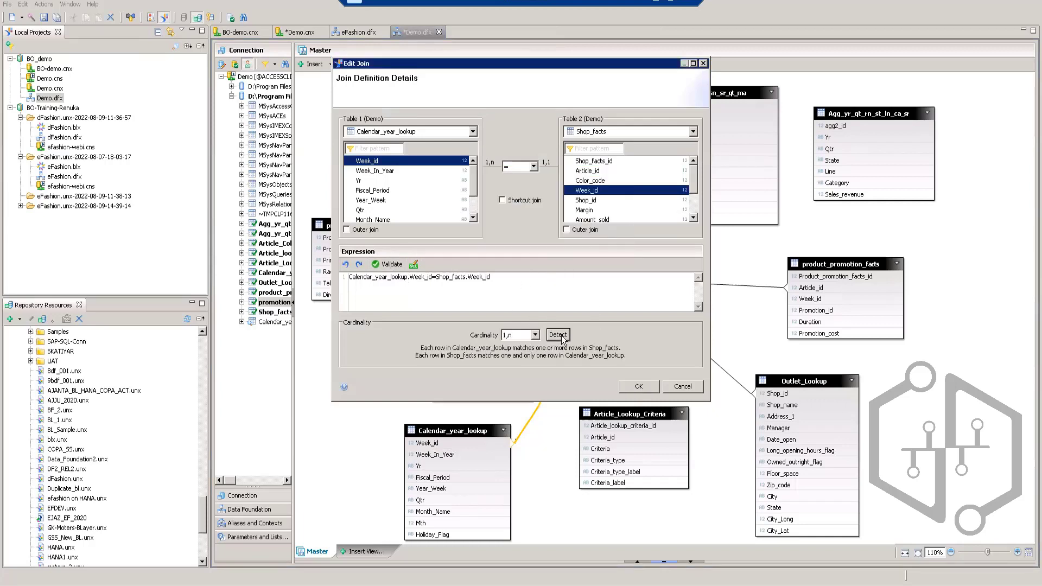
click(636, 385)
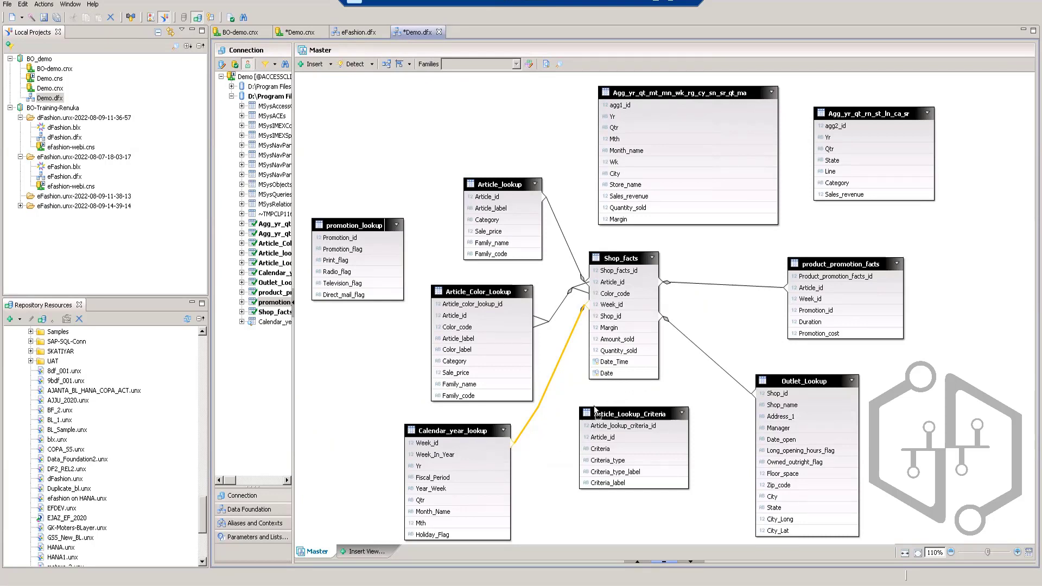
Join product_promotion_facts to Calendar_year_lookup on Week_id, with its cardinality detected and its expression validated
click(480, 444)
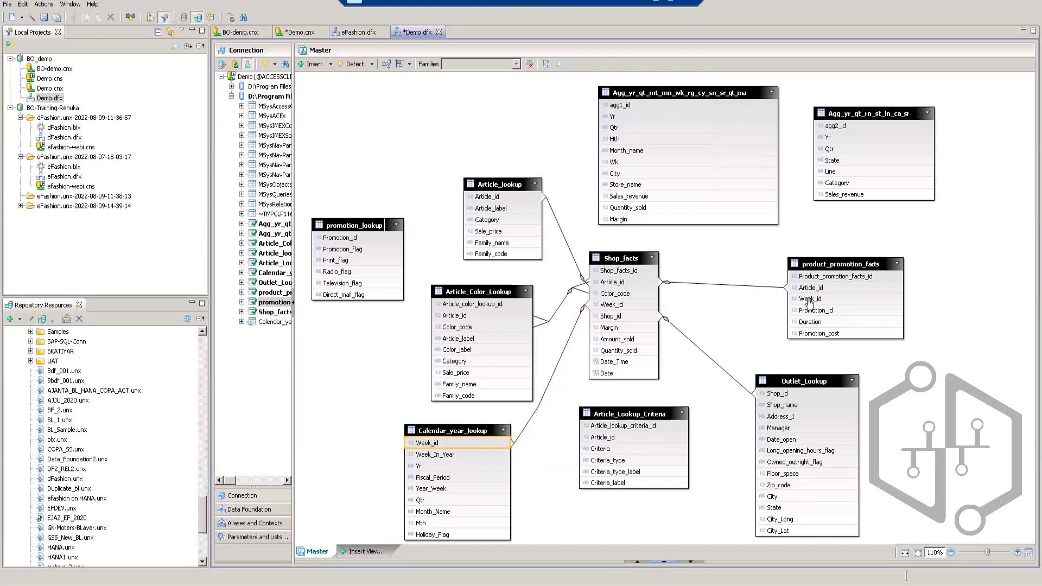
drag(795, 299, 502, 455)
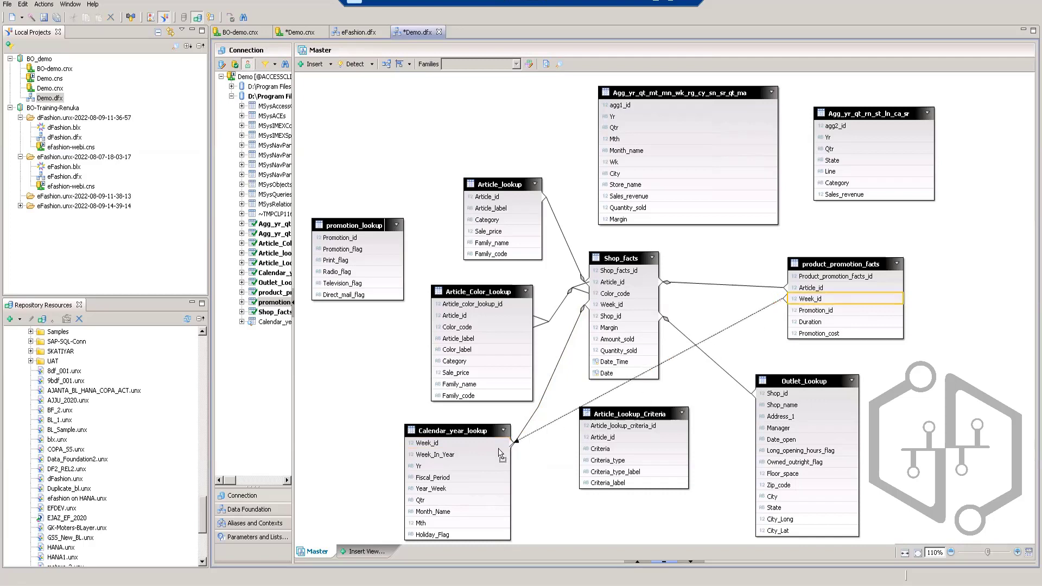
double_click(659, 385)
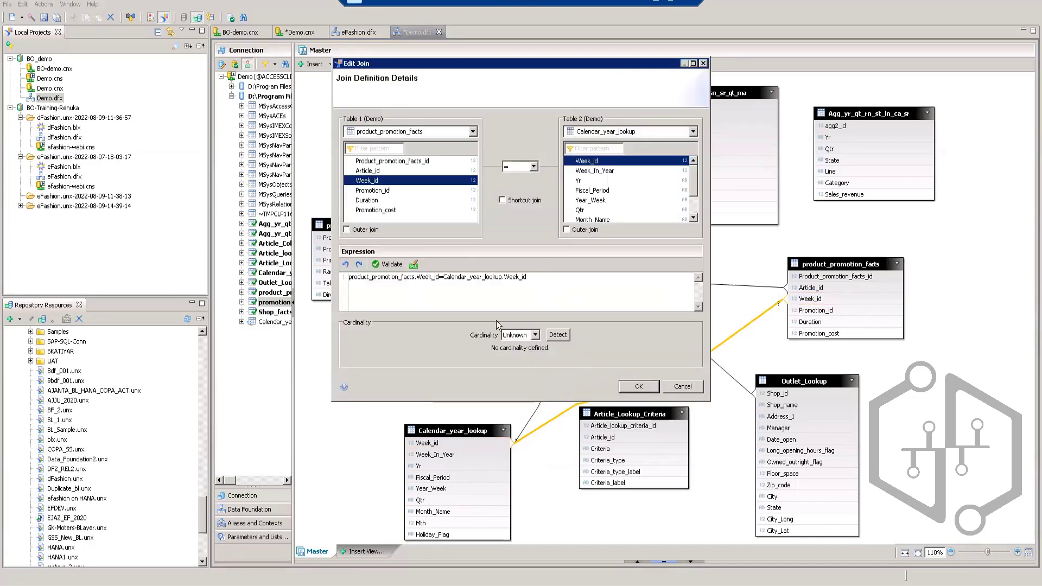
click(557, 335)
click(387, 264)
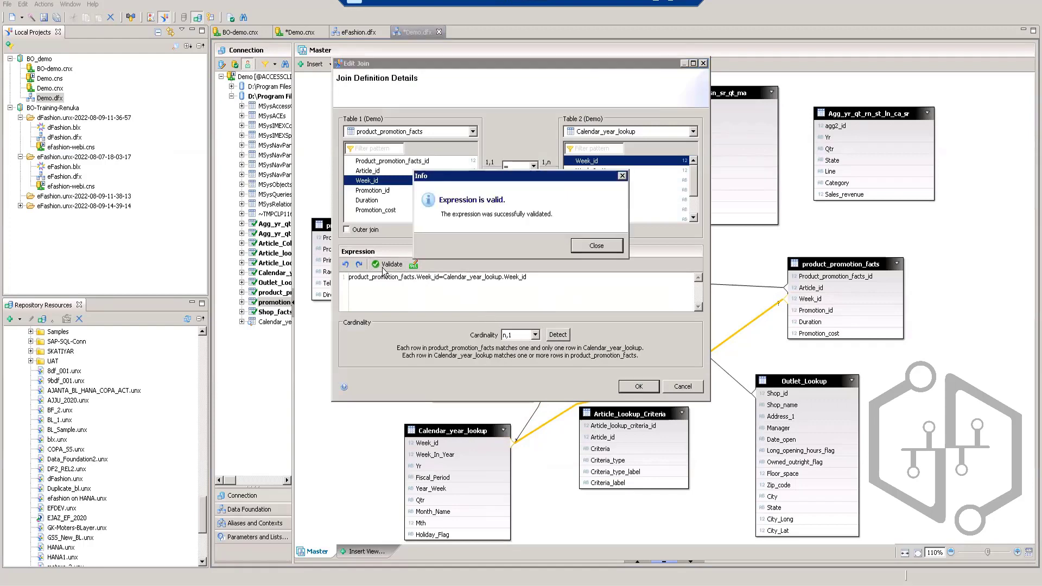
click(597, 247)
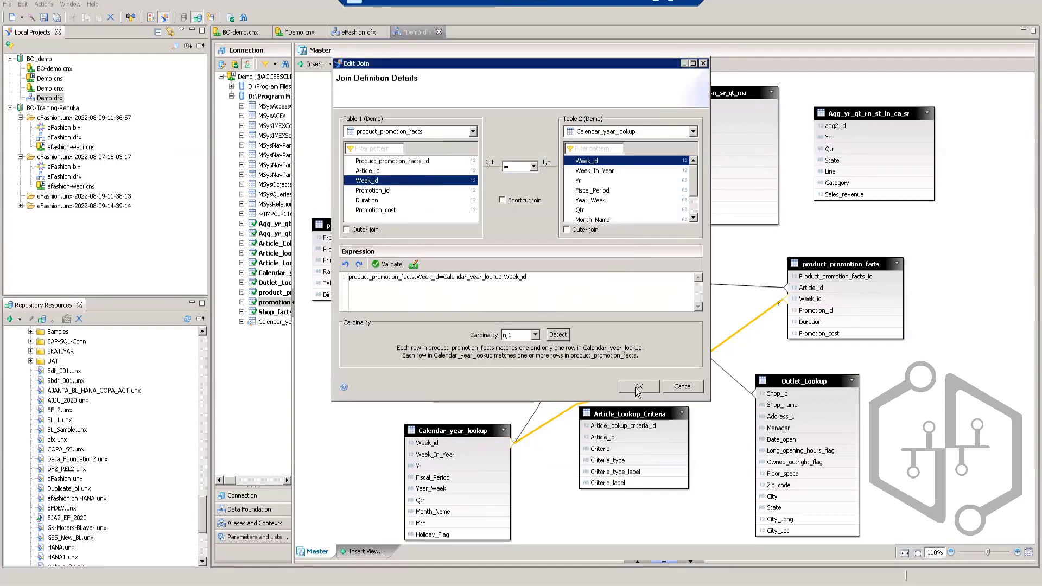
click(639, 387)
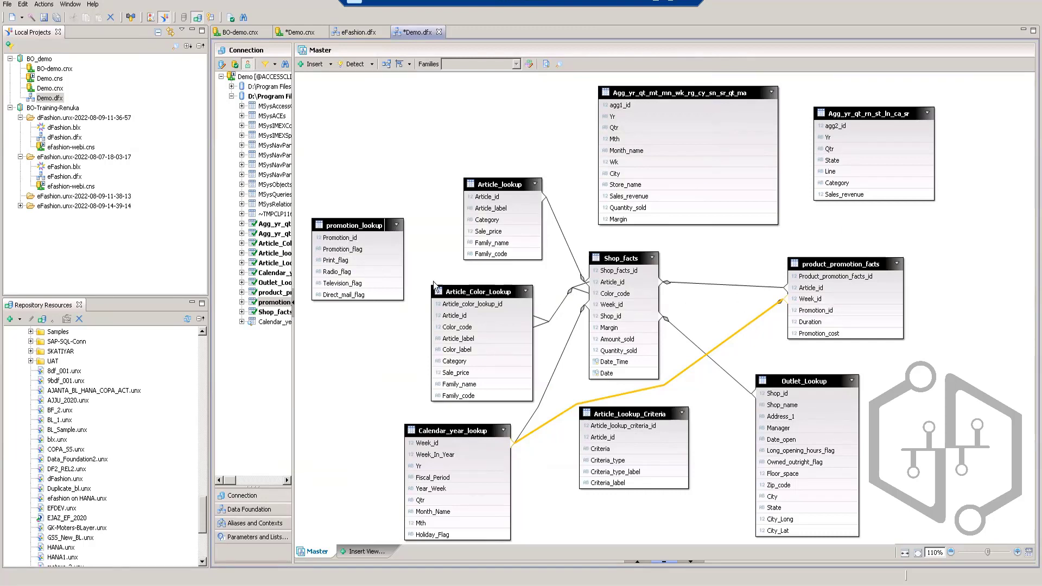
Join promotion_lookup to product_promotion_facts on Promotion_id, with its expression validated and its cardinality detected
drag(362, 239, 805, 311)
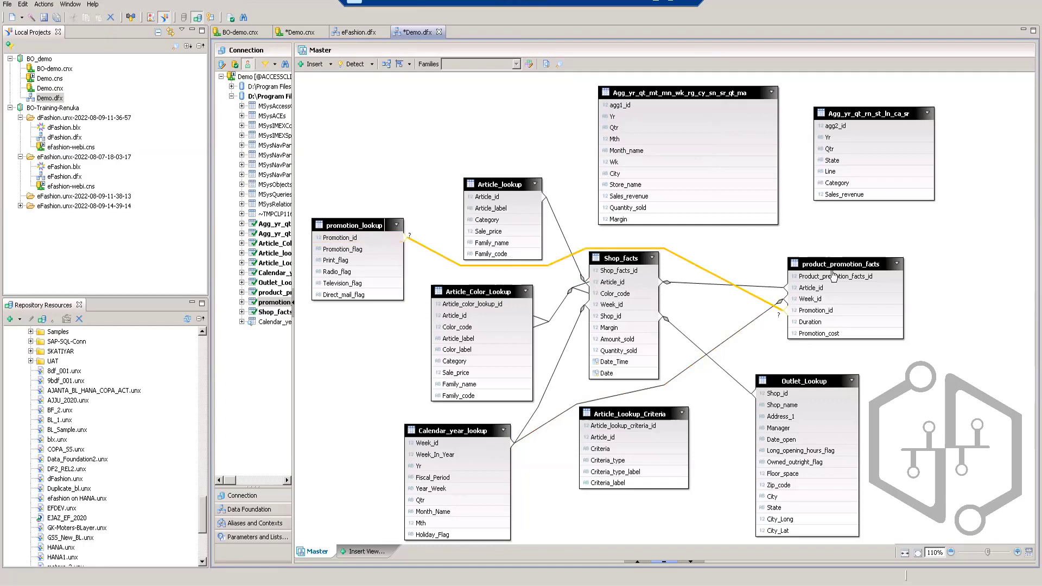
double_click(689, 267)
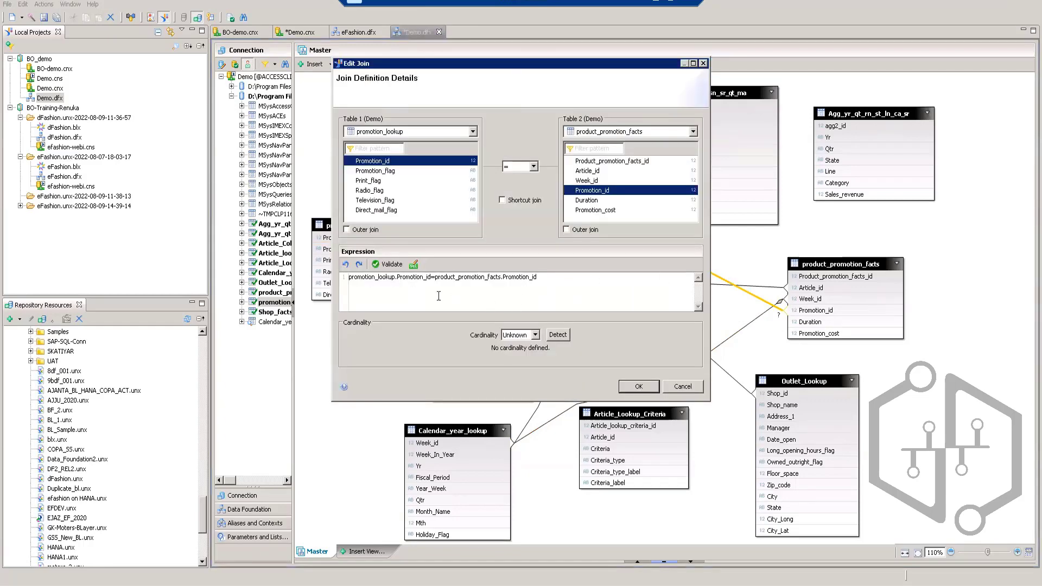
click(390, 265)
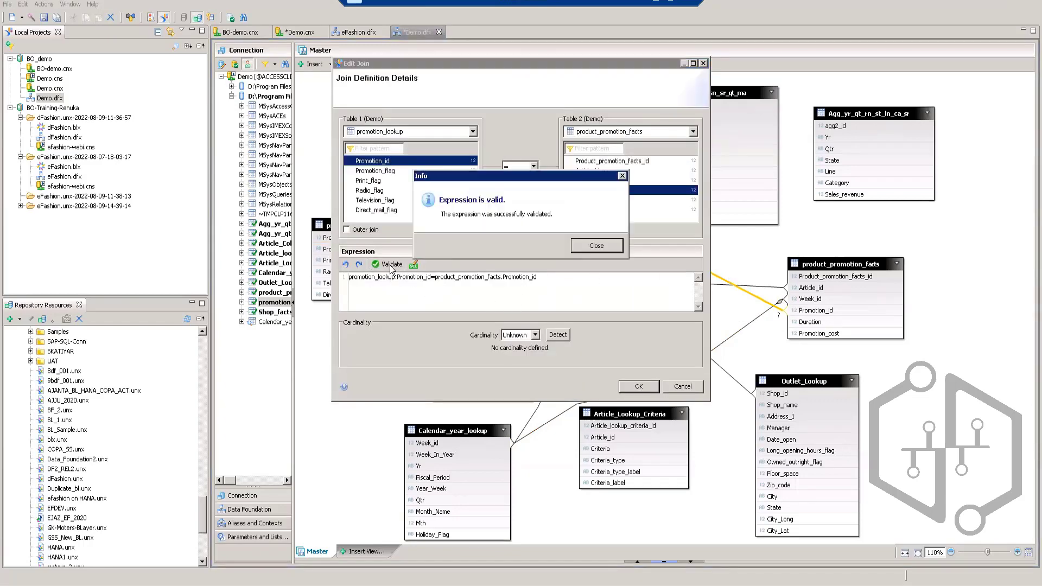
click(596, 246)
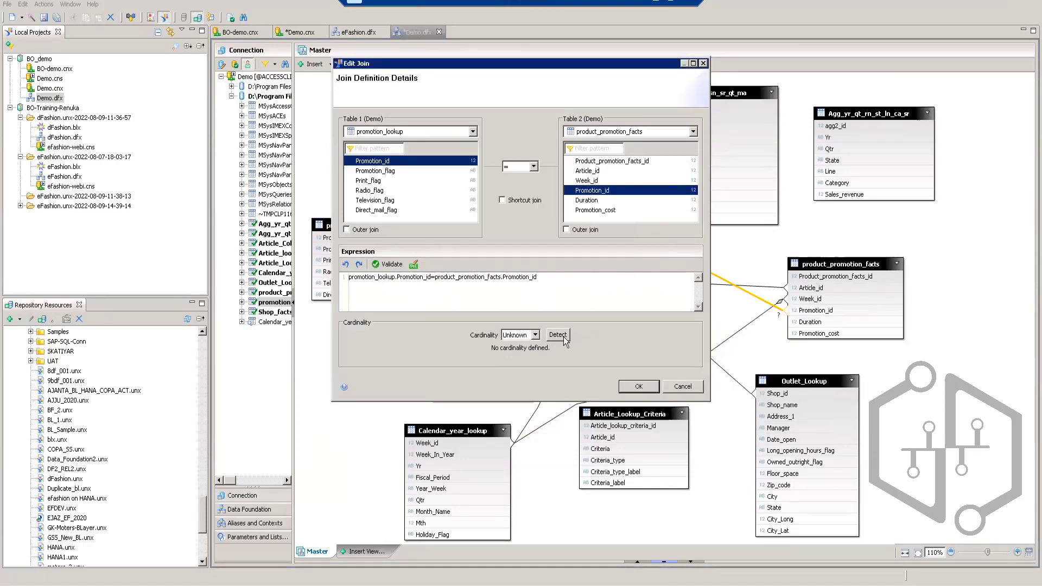
click(564, 338)
click(637, 387)
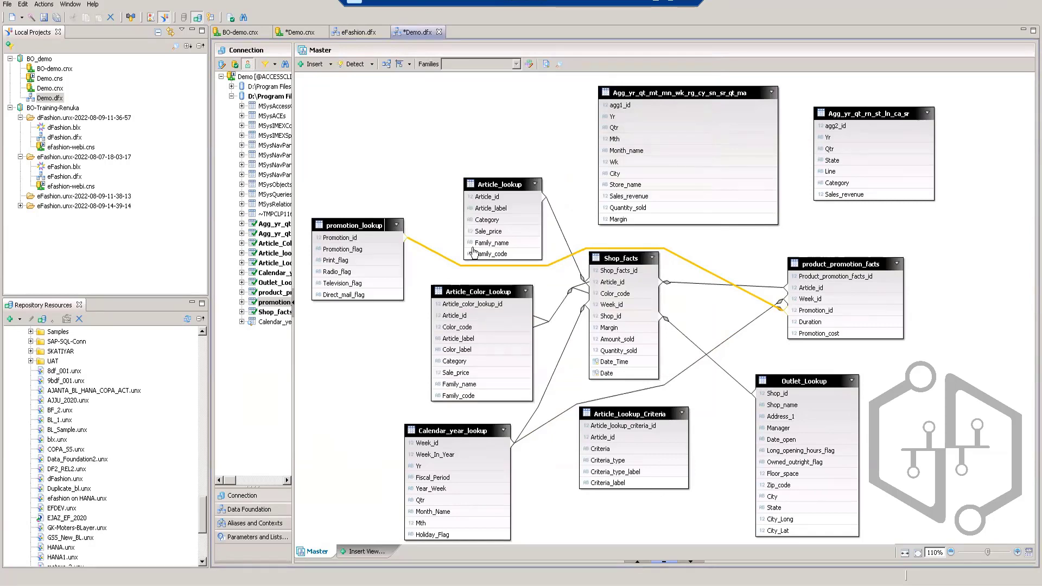
Join Article_lookup to Article_Lookup_Criteria on Article_id, with its cardinality detected and its expression validated
drag(538, 198, 589, 438)
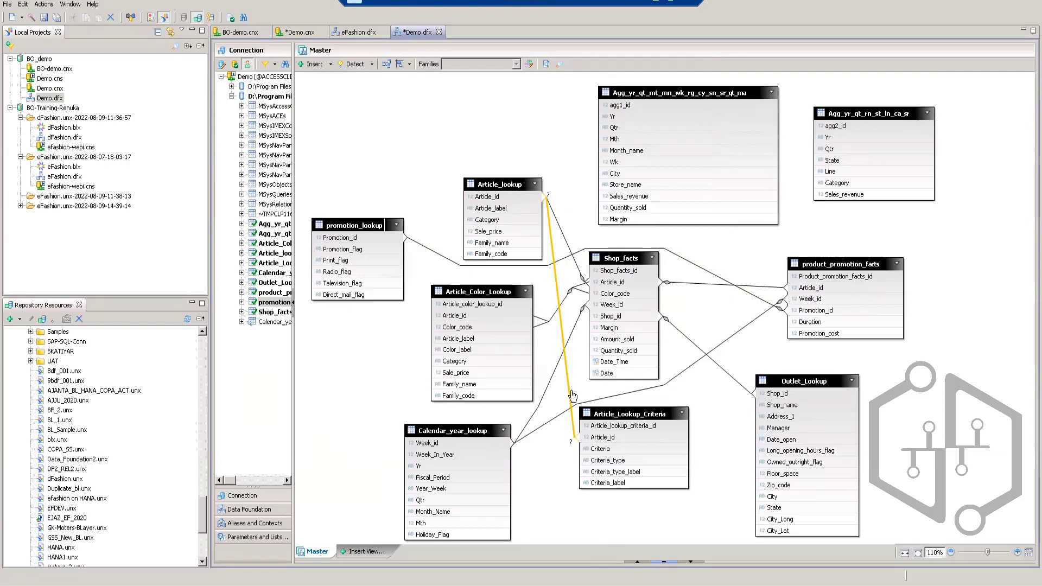
mouse_move(573, 393)
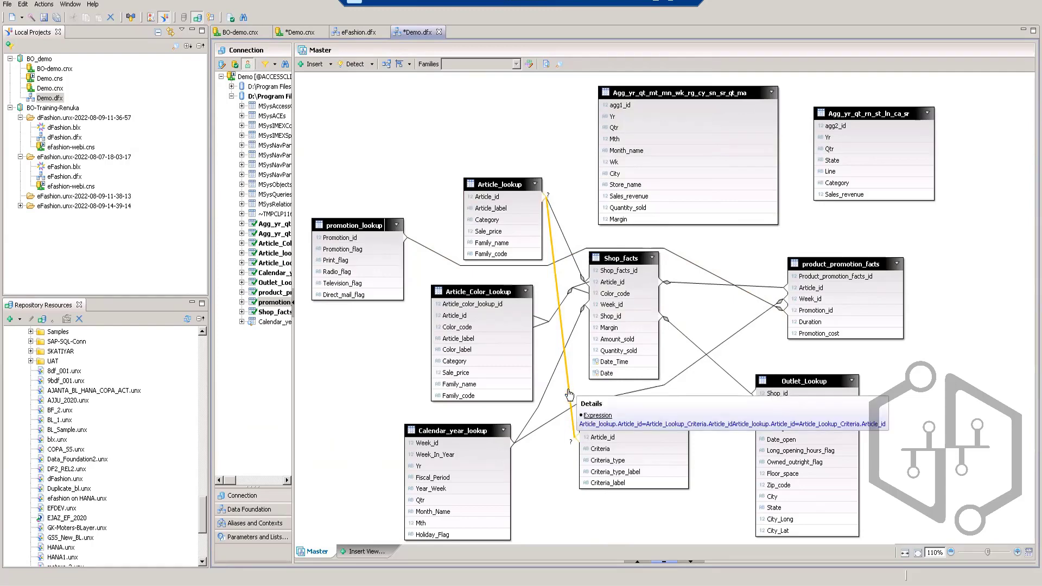
double_click(568, 394)
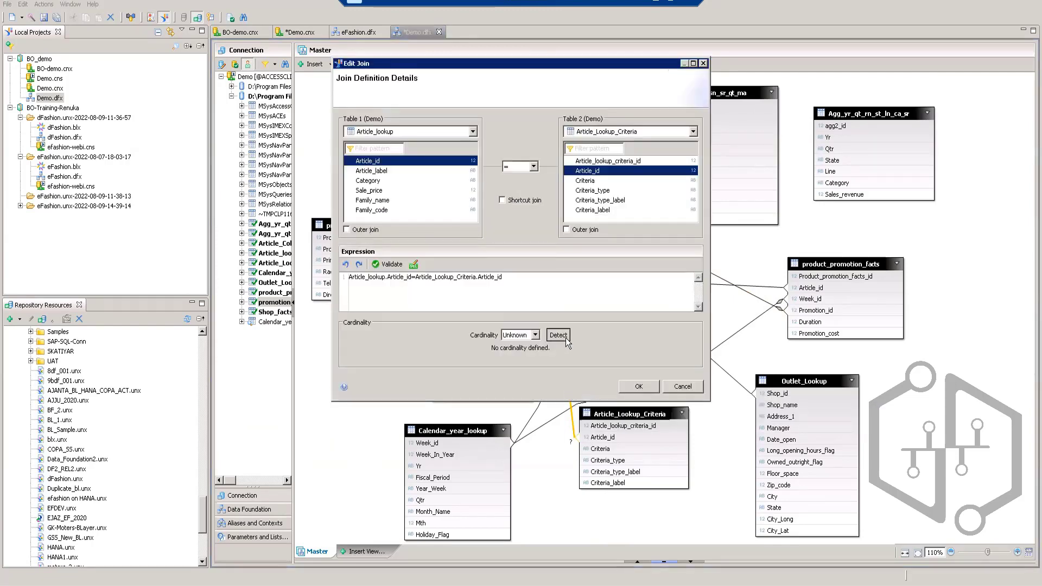
click(388, 264)
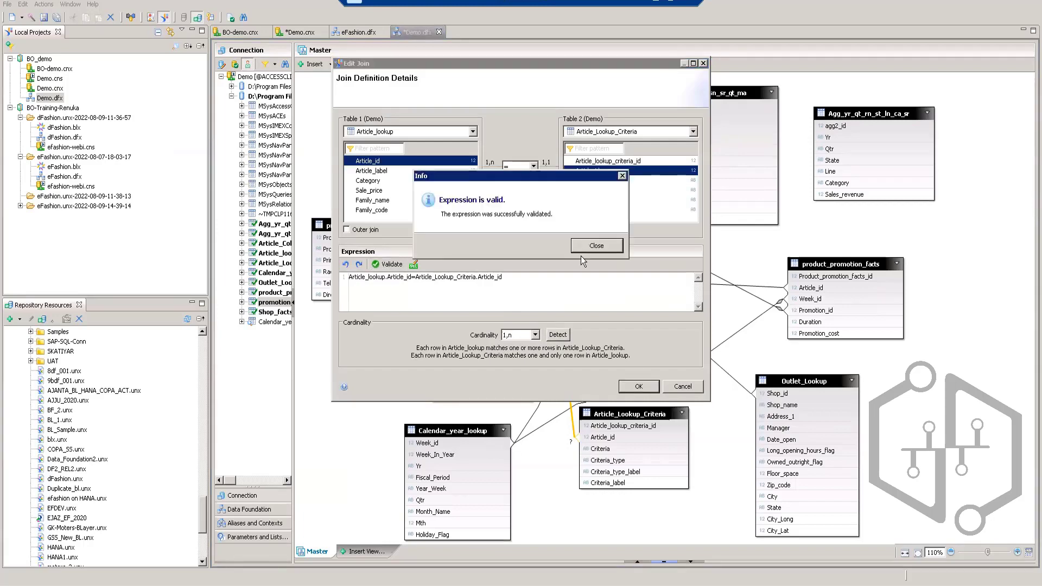
click(596, 246)
click(638, 386)
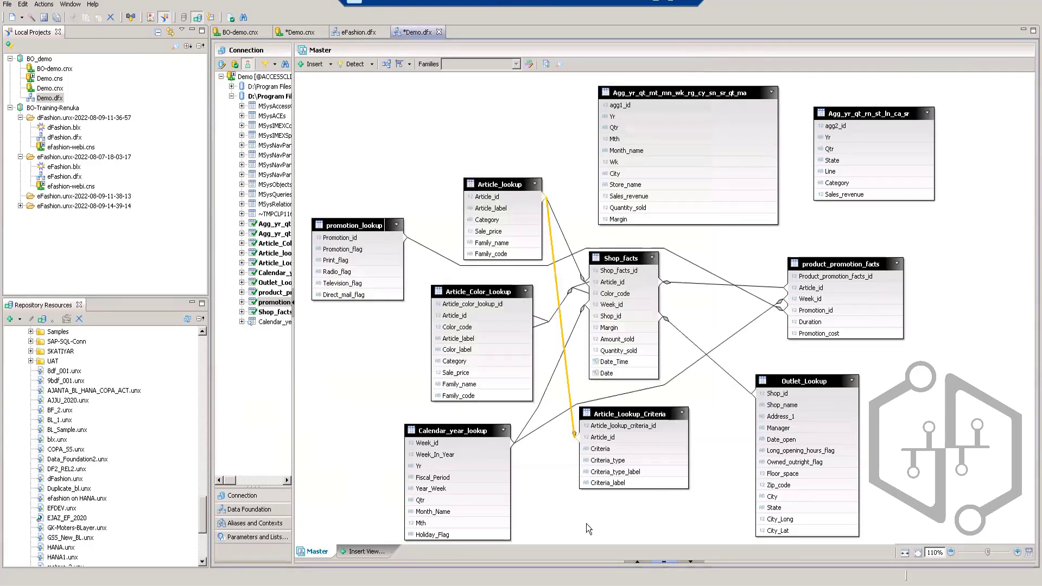
click(552, 503)
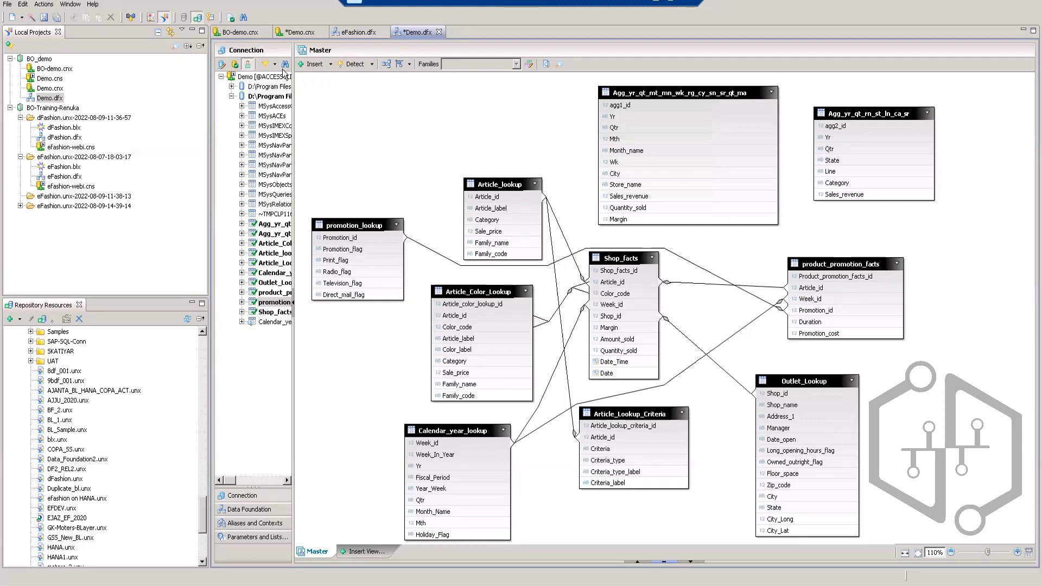
Run an integrity check on the data foundation using all Tables and Joins rules, and review the reported issues
click(231, 17)
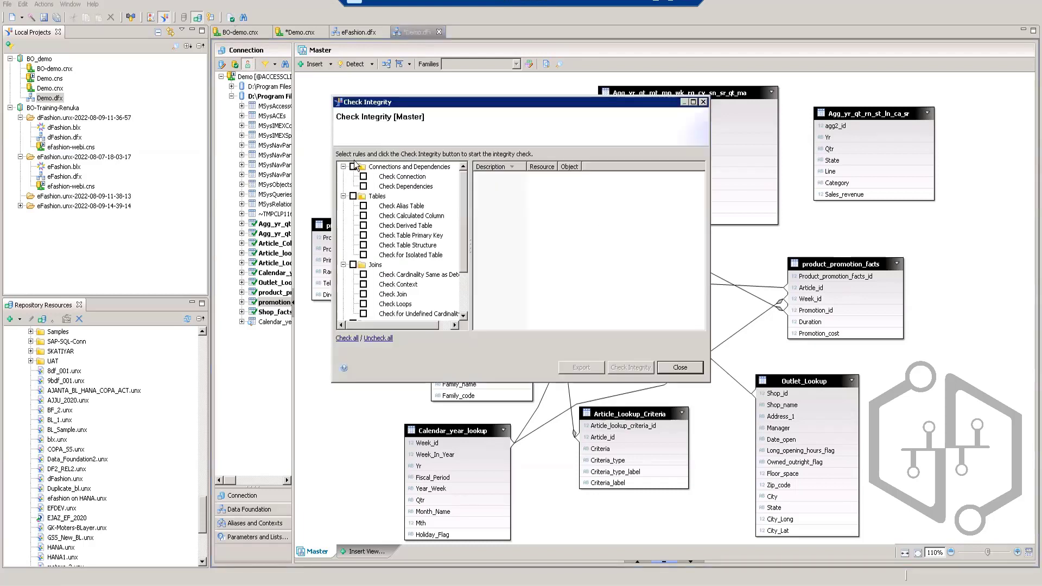
click(354, 196)
click(354, 265)
scroll(417, 260, down, 1)
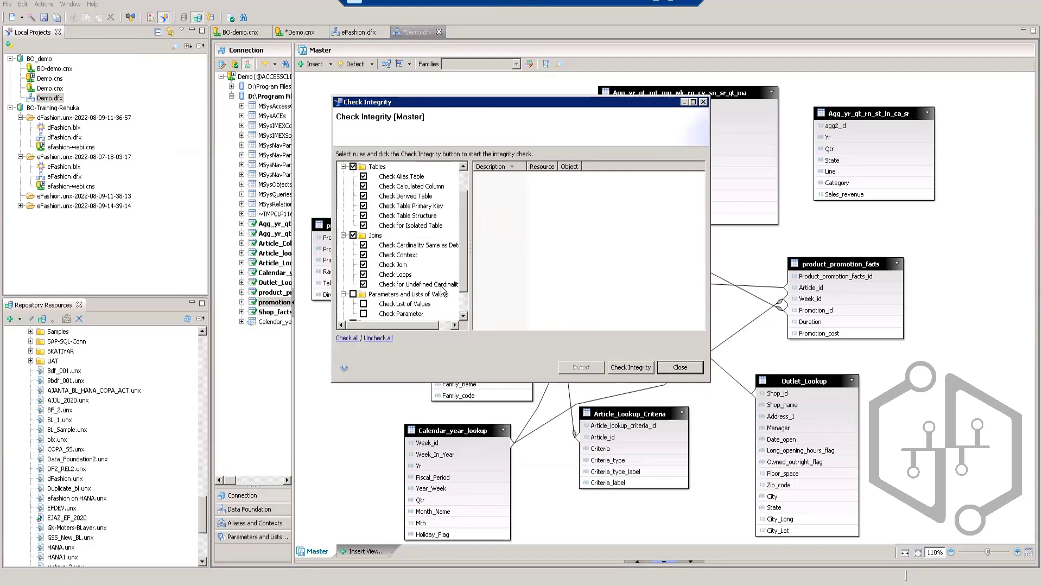
scroll(415, 287, down, 1)
scroll(418, 268, up, 2)
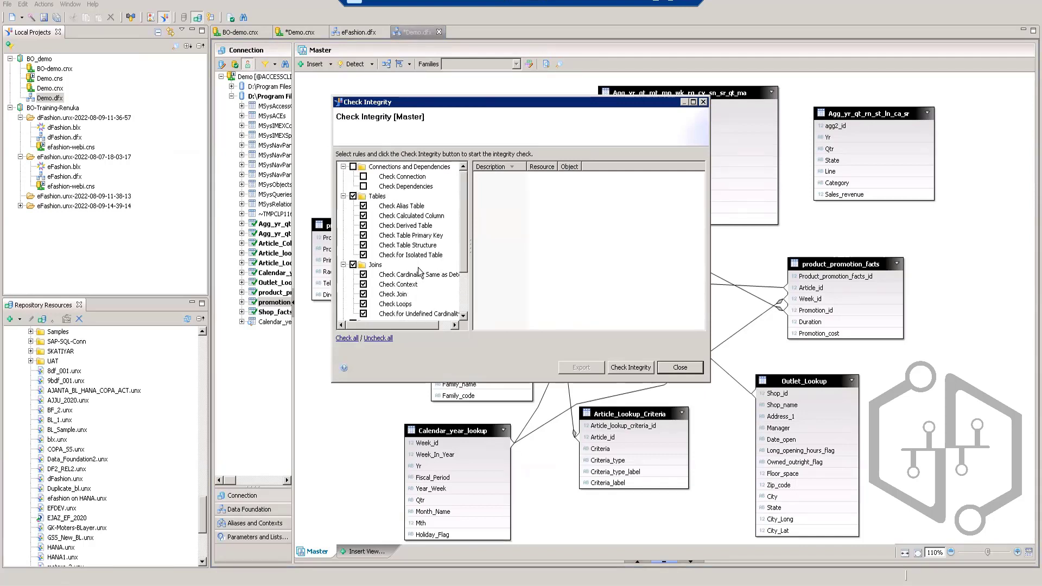
scroll(402, 223, down, 2)
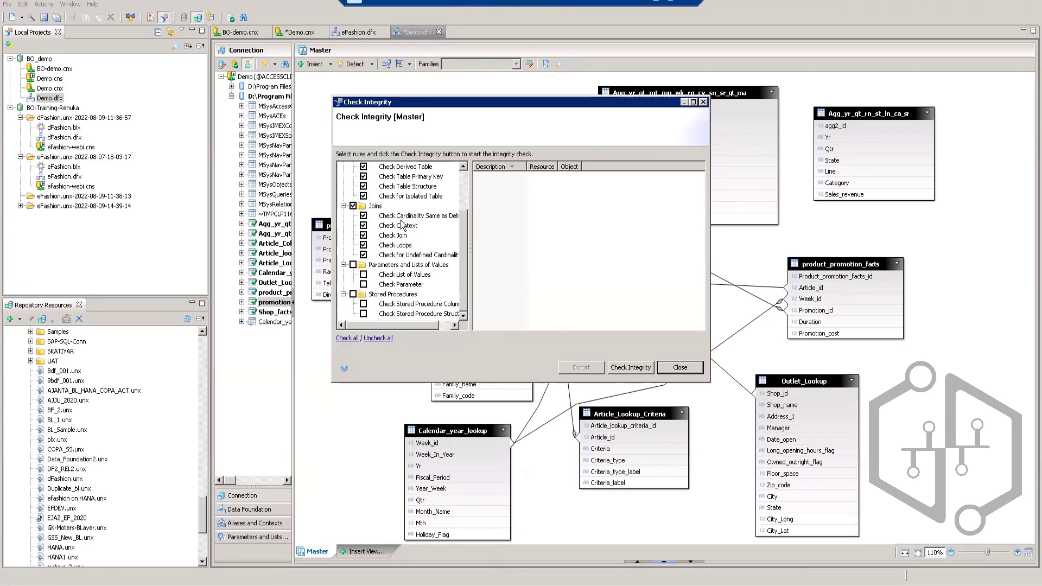
click(614, 366)
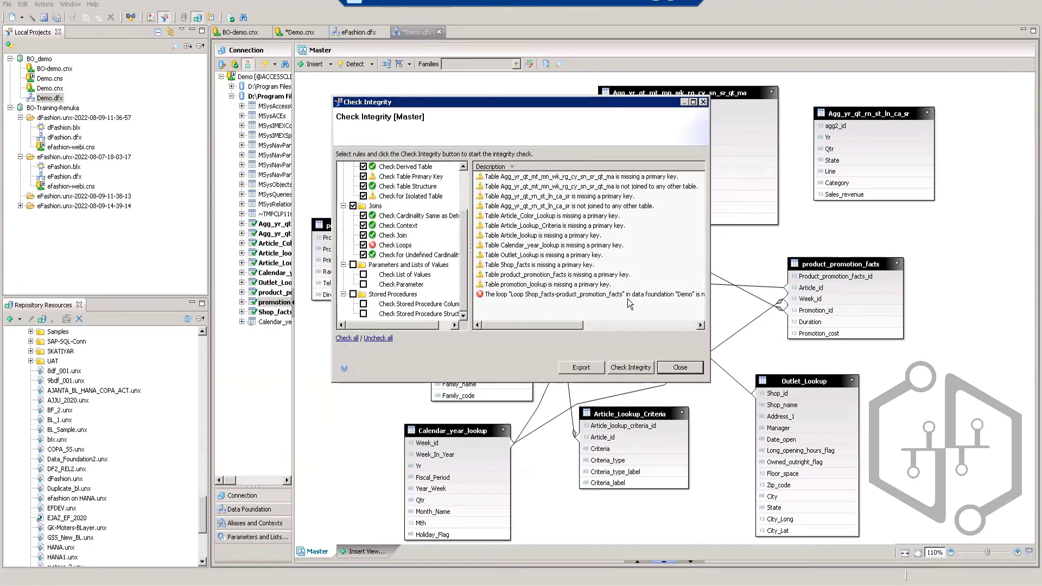
drag(567, 327, 535, 307)
click(679, 368)
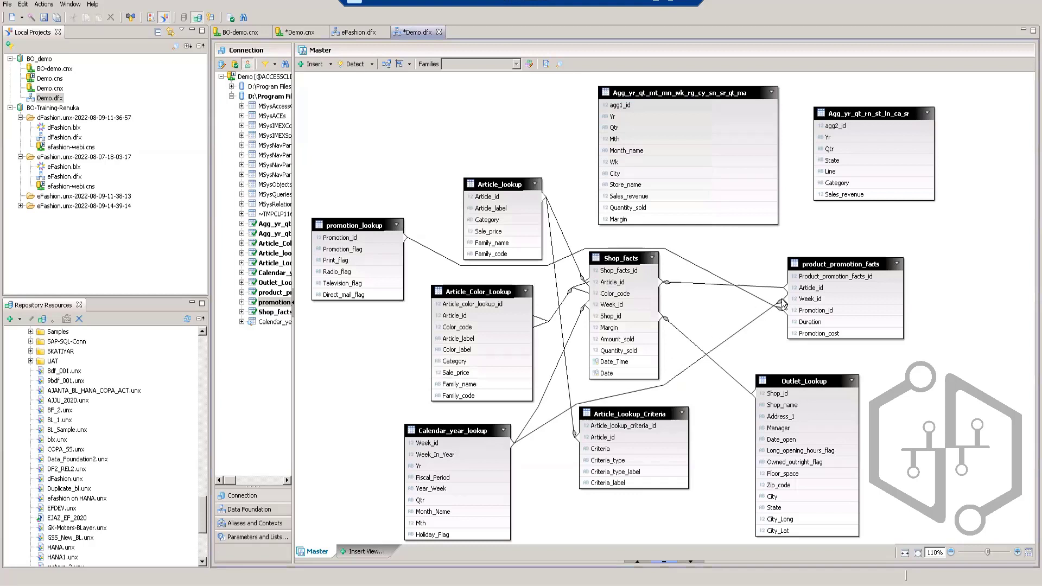
Insert an alias table of product_promotion_facts without duplicating its joins
mouse_move(823, 263)
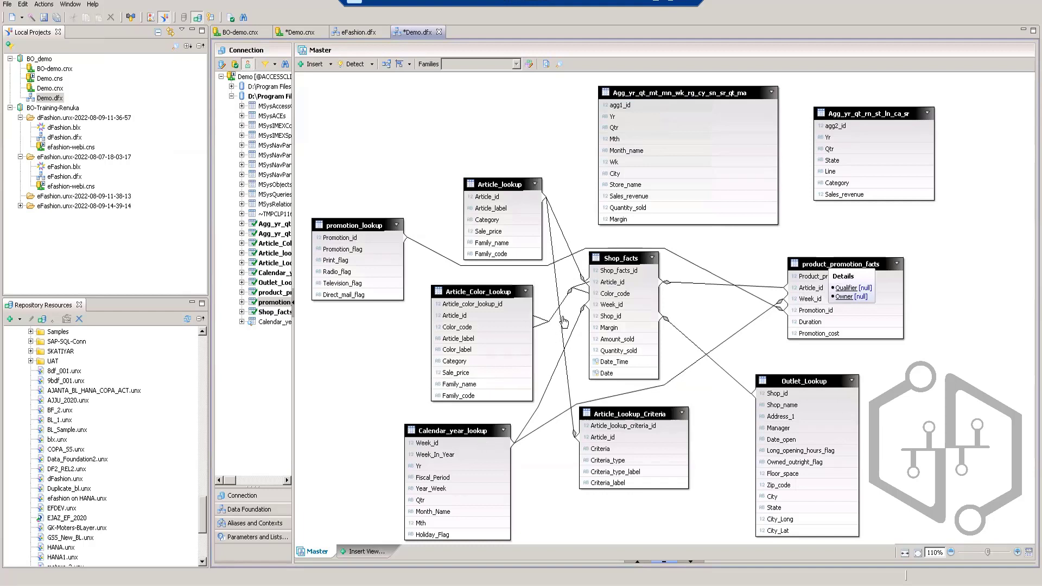
right_click(820, 259)
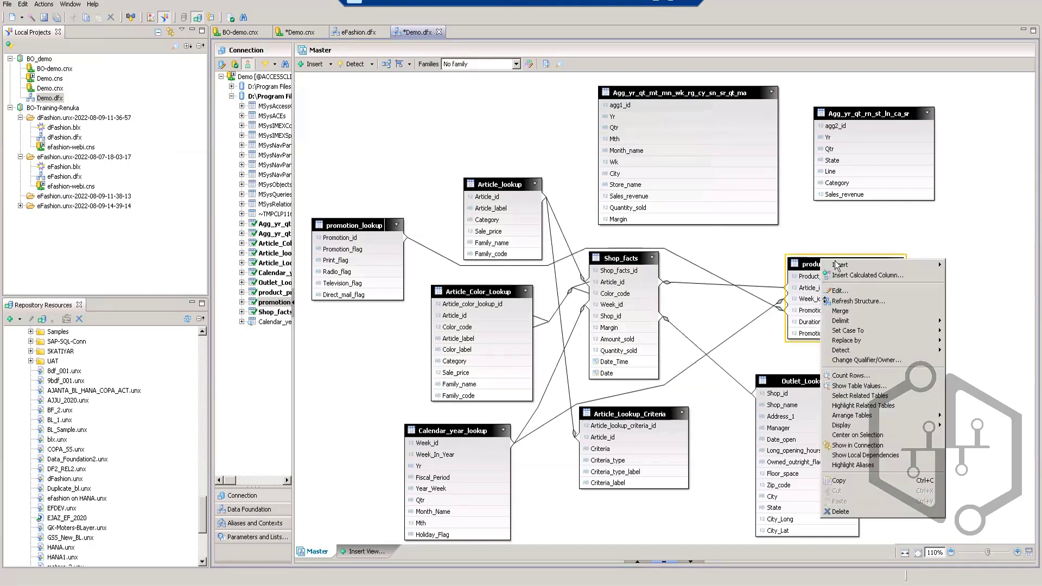
mouse_move(837, 266)
click(957, 265)
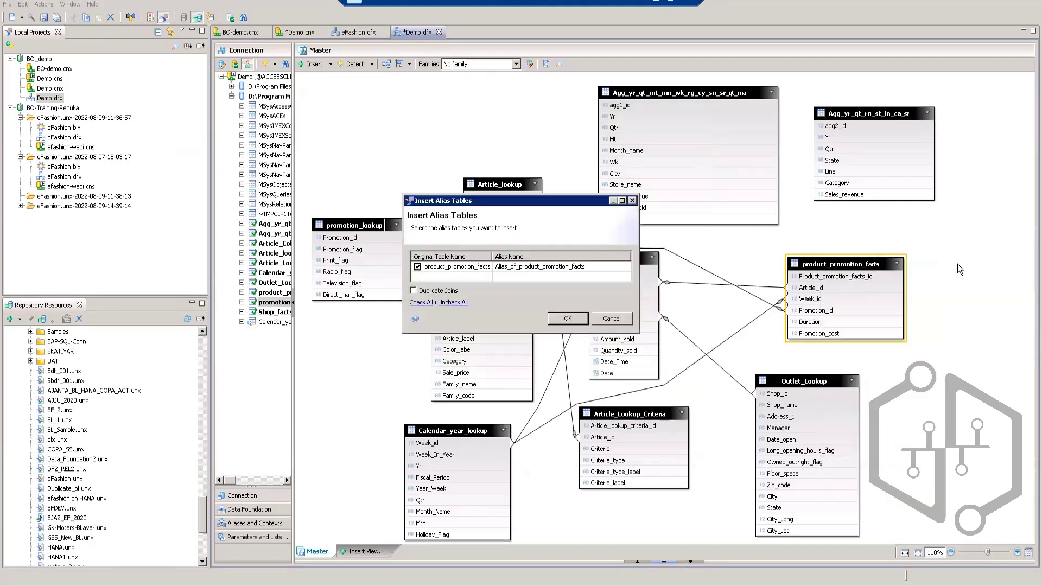
click(558, 319)
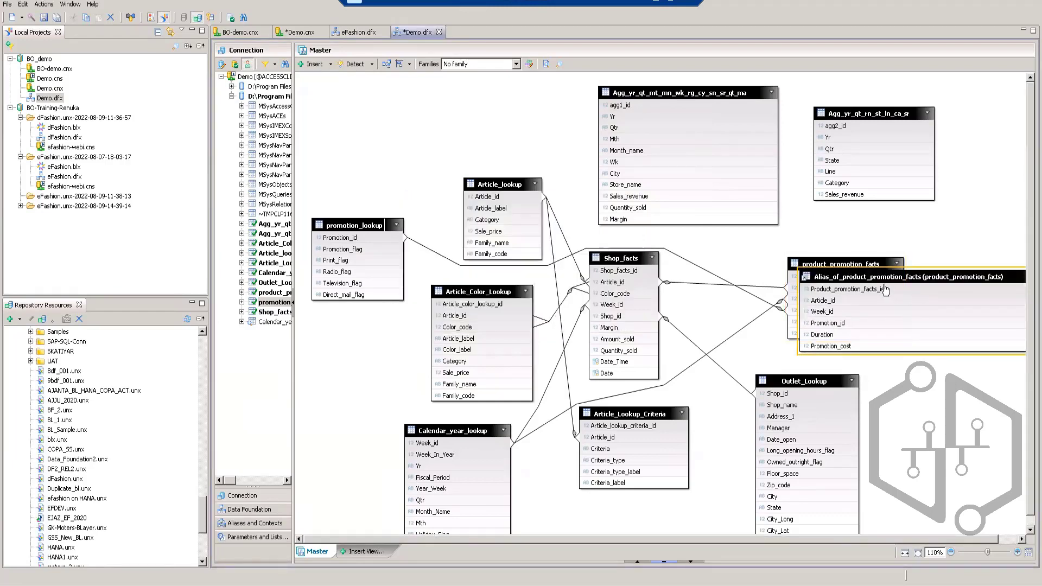
Separate the overlapping tables by moving product_promotion_facts slightly up and its alias table below it, above Outlet_Lookup
drag(883, 274, 903, 302)
drag(816, 260, 810, 247)
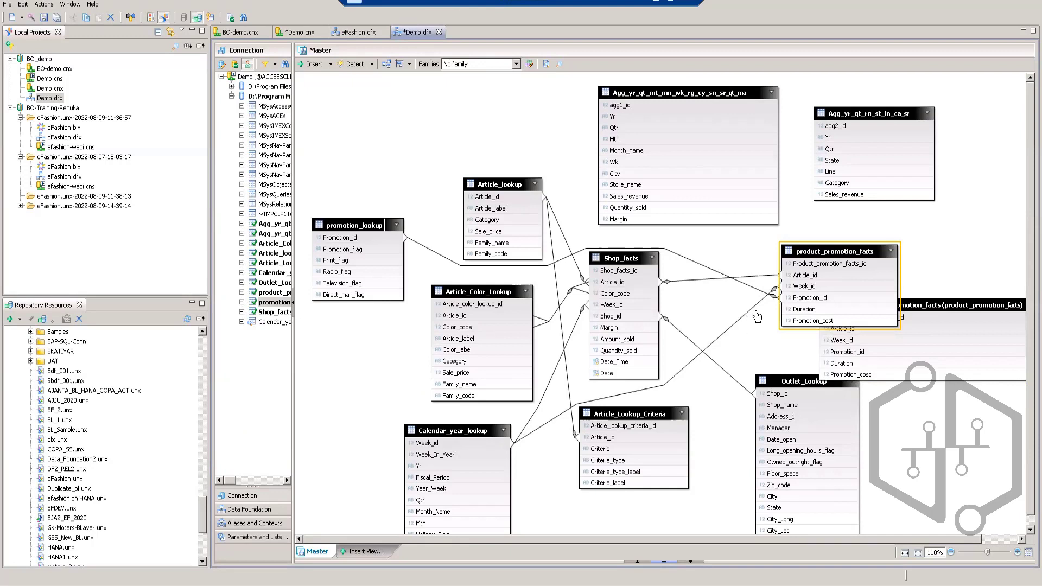
mouse_move(519, 442)
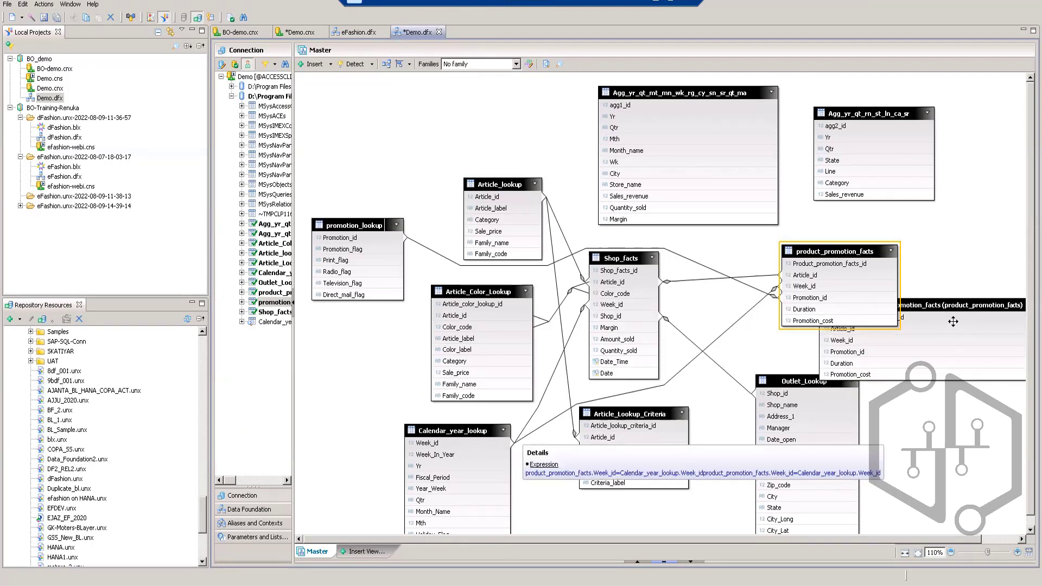
drag(950, 304, 955, 330)
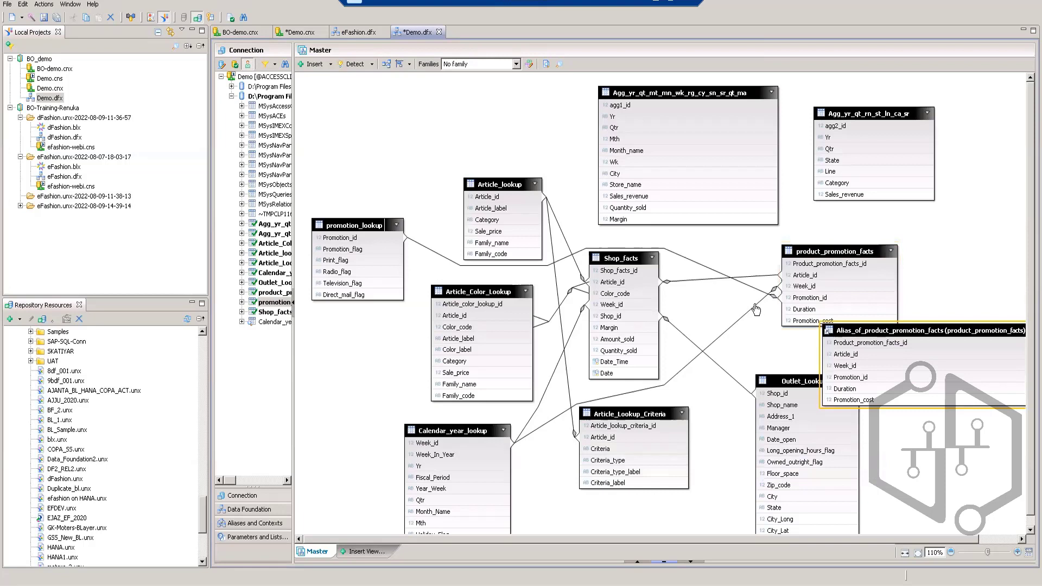
Join Calendar_year_lookup to Alias_of_product_promotion_facts on Week_id, and delete the Calendar_year_lookup join to the original product_promotion_facts table
drag(477, 445, 827, 368)
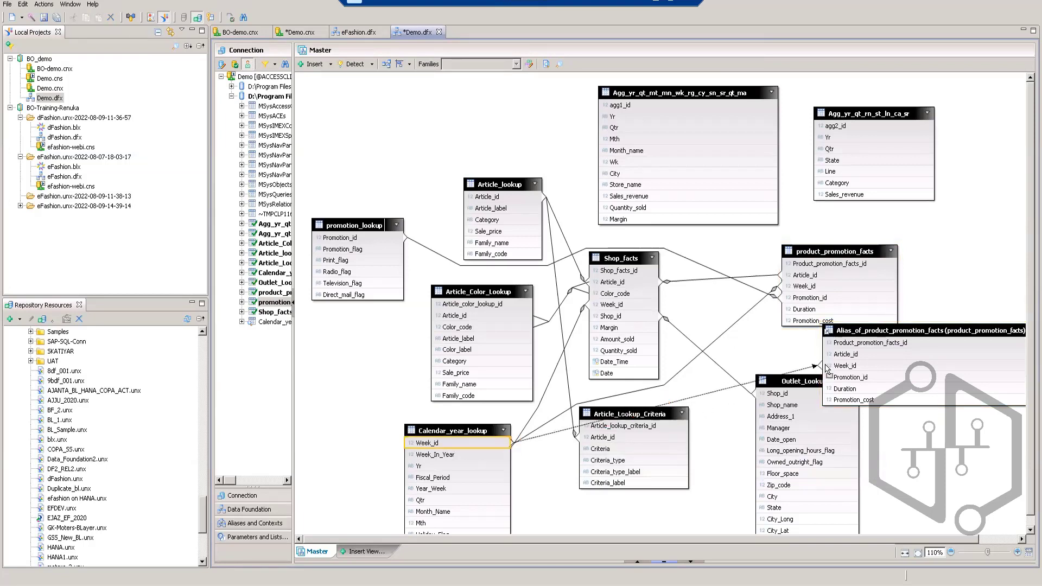
click(743, 320)
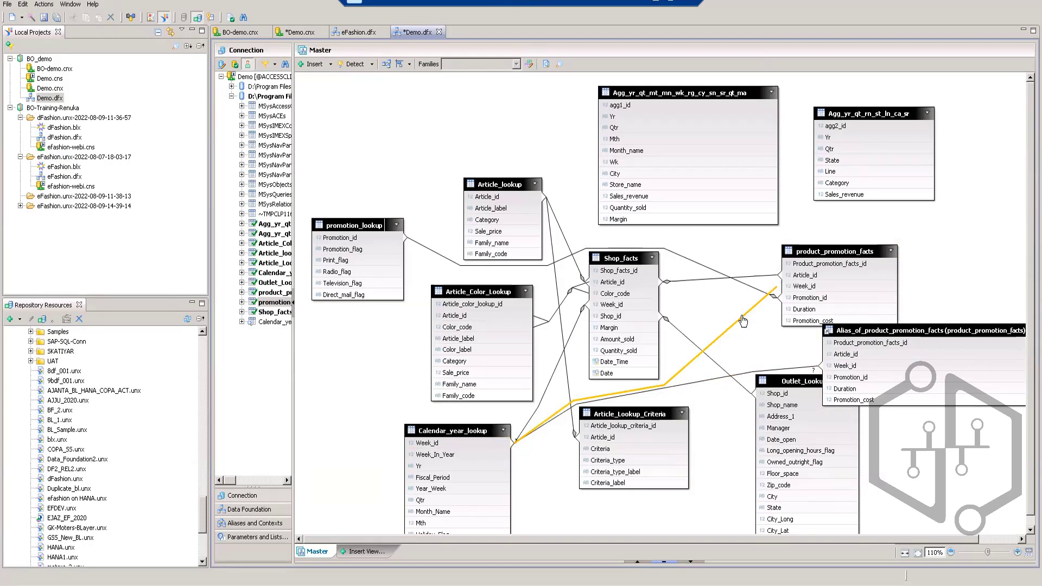
click(736, 360)
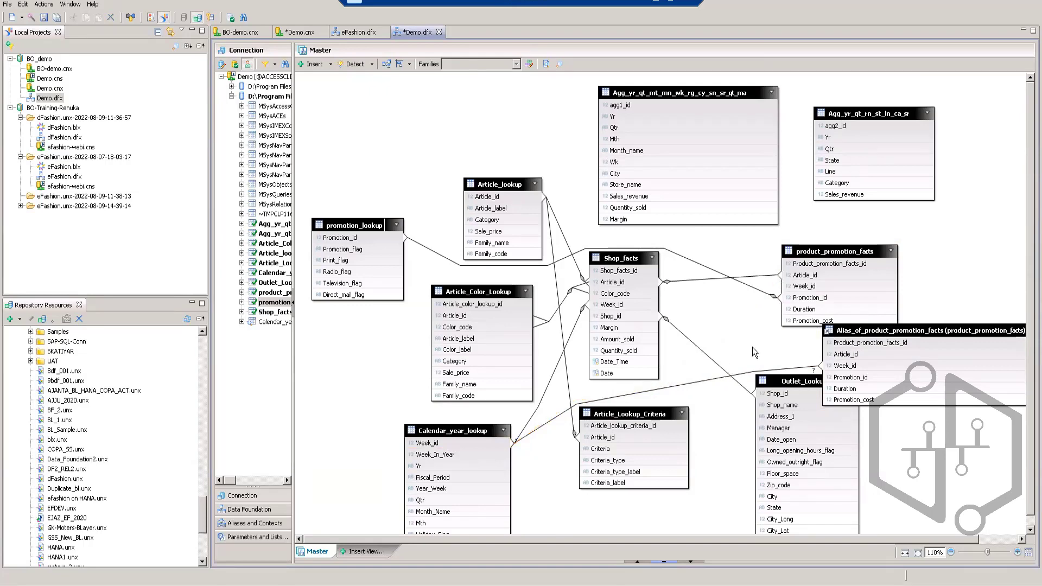
Detect and apply the cardinality of the Week_id join between Calendar_year_lookup and Alias_of_product_promotion_facts
double_click(751, 376)
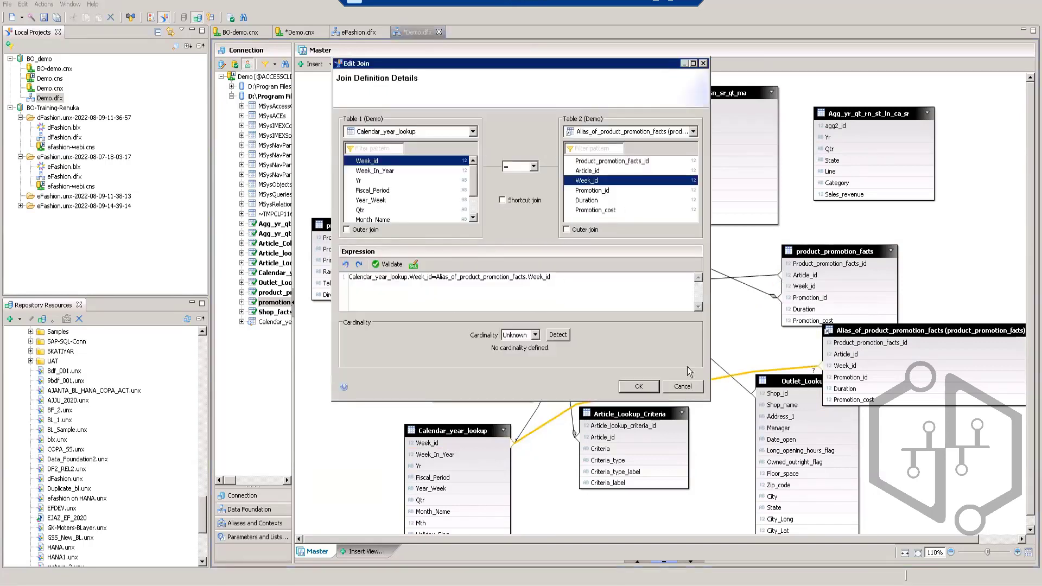
click(557, 335)
click(631, 387)
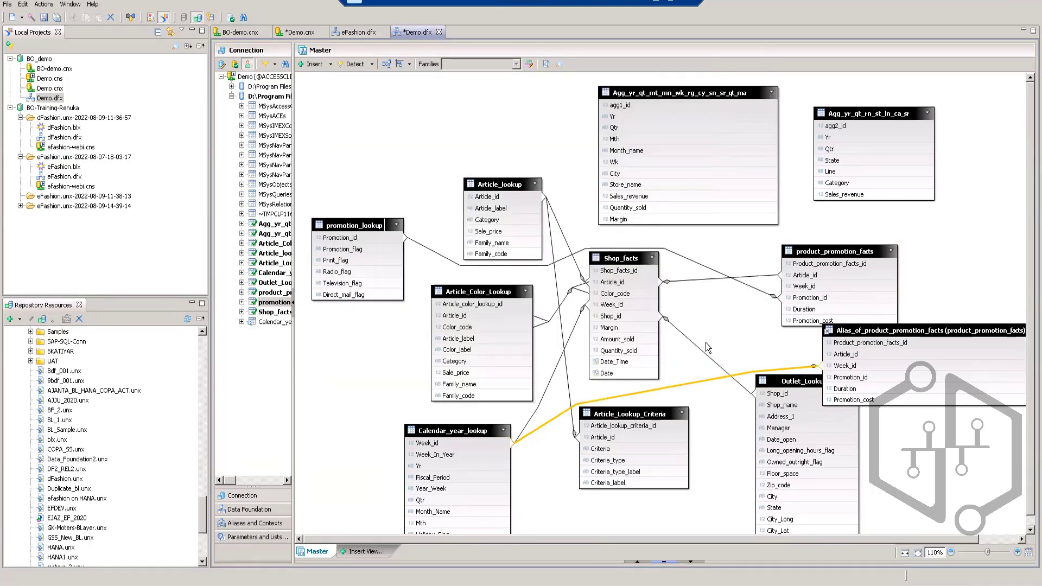
Run an integrity check with all Joins rules on the Week_id join between Calendar_year_lookup and the alias table
click(231, 17)
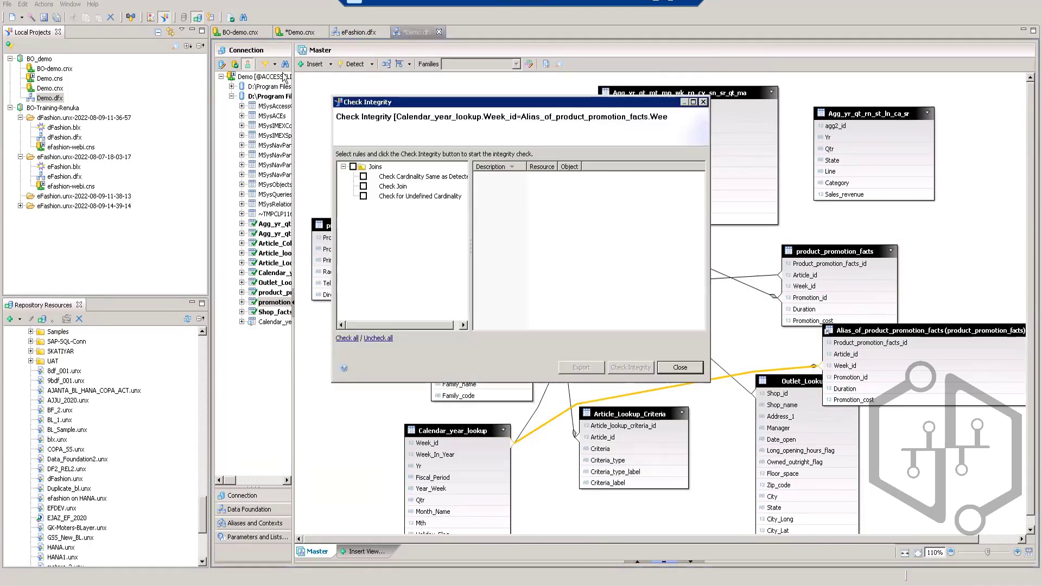
click(353, 166)
click(625, 366)
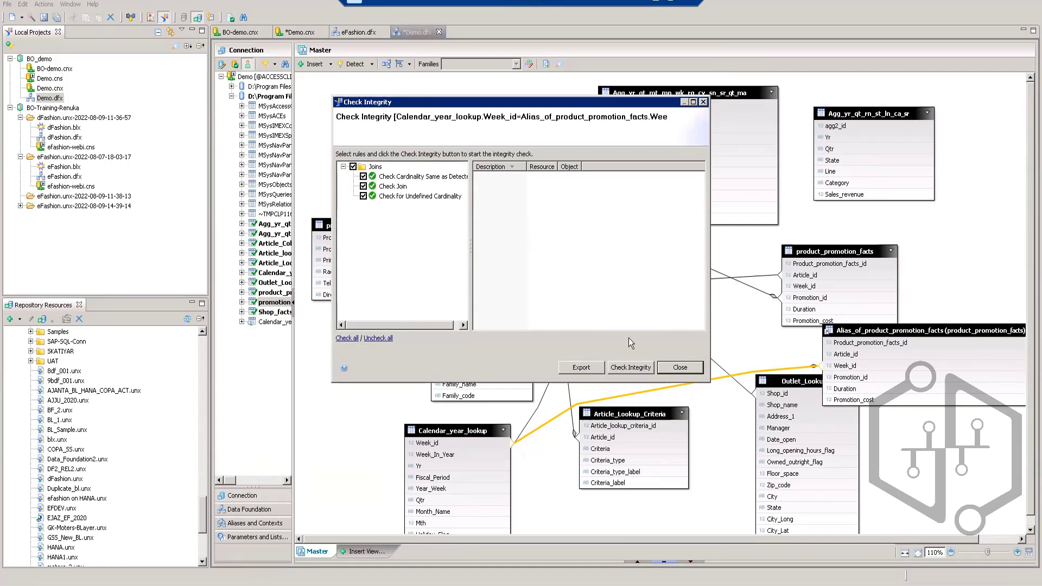
click(669, 367)
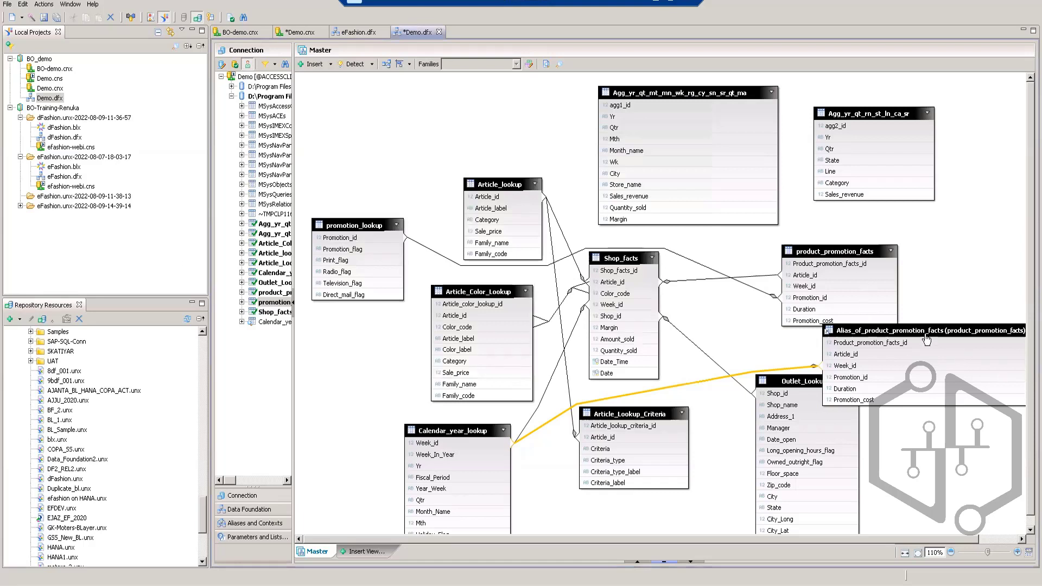
right_click(829, 250)
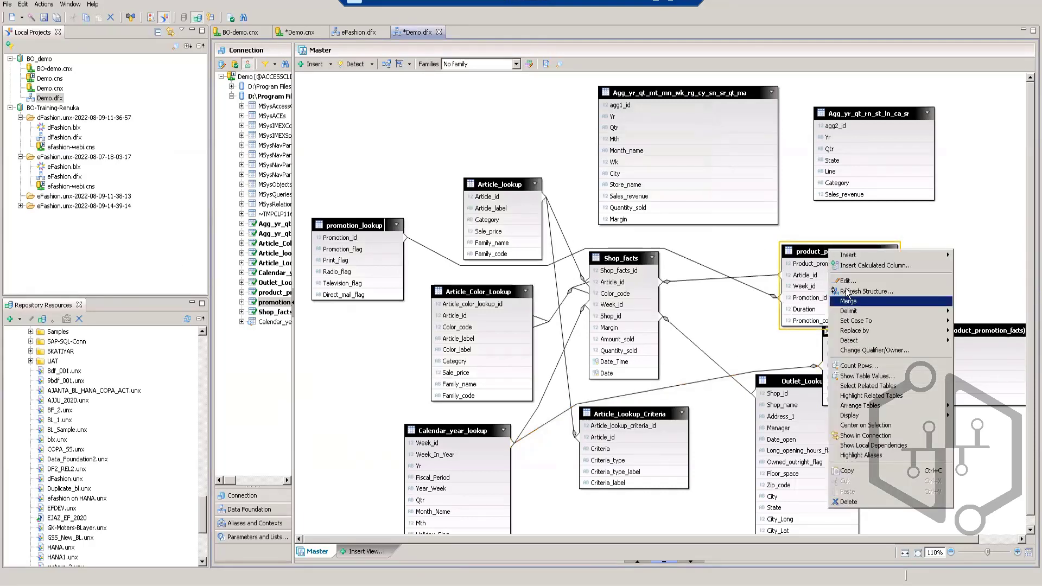
mouse_move(855, 256)
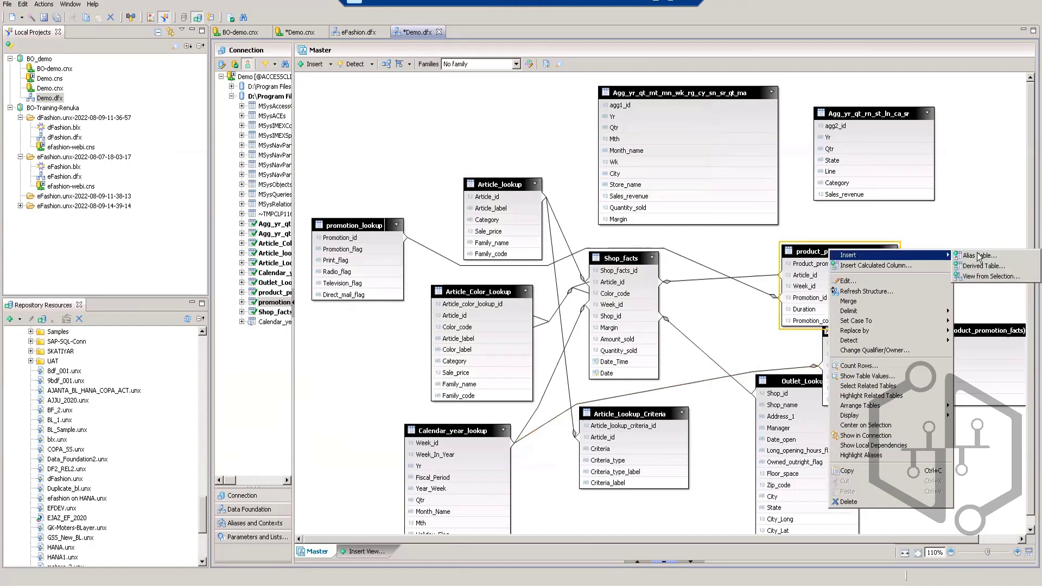
click(984, 208)
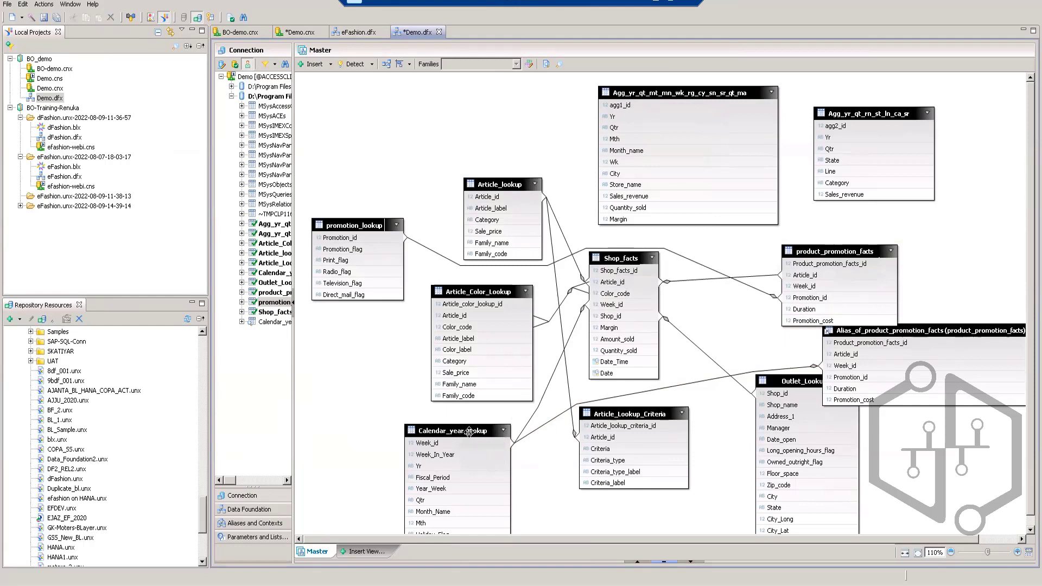
View the parameters, aliases and contexts, and data foundation structure, and enlarge the Master diagram again
mouse_move(853, 251)
click(250, 539)
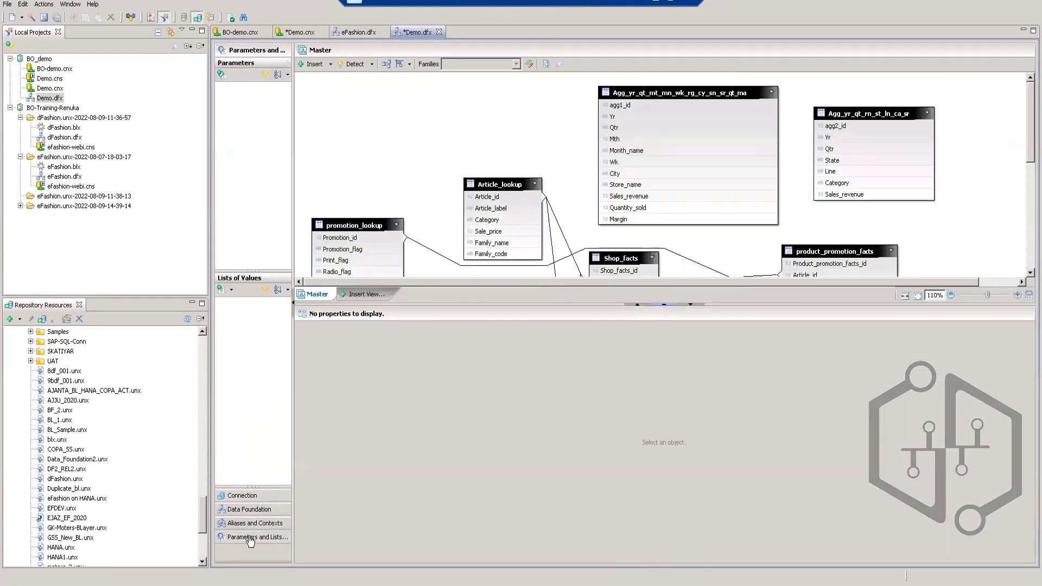
click(253, 524)
click(251, 510)
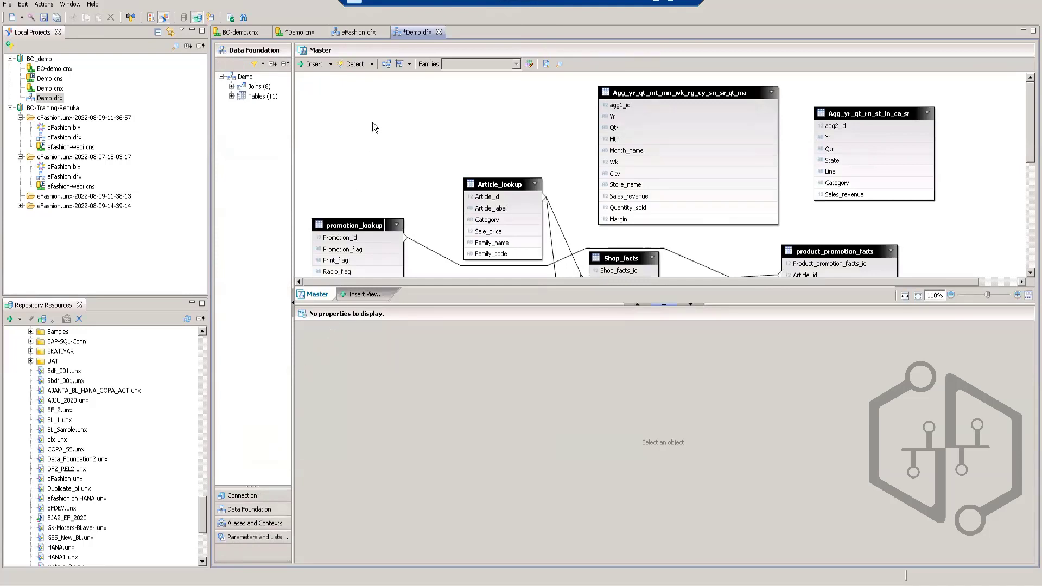
click(691, 305)
mouse_move(584, 280)
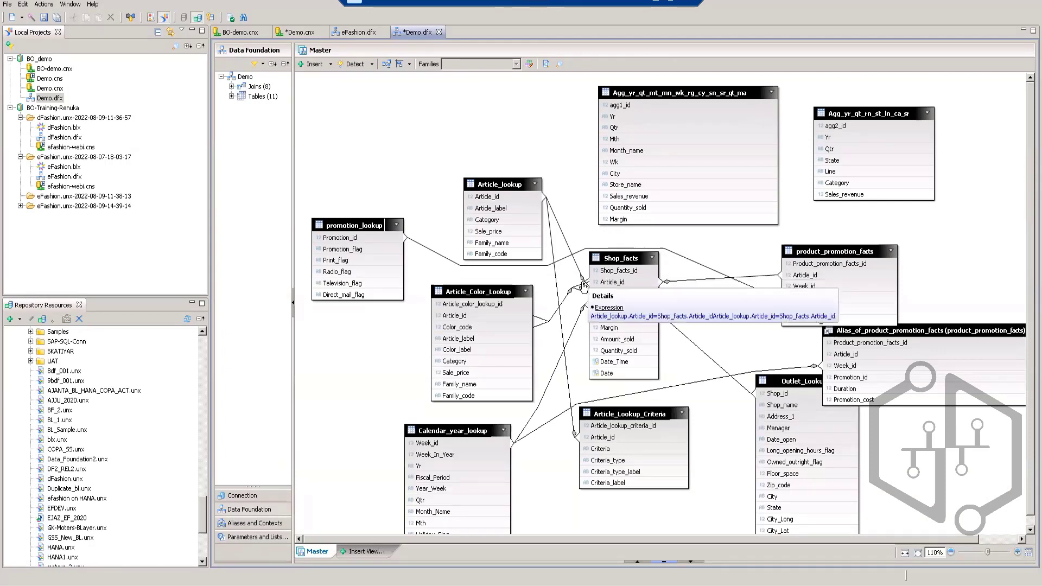
Highlight the two unjoined aggregate tables, Agg_yr_qt_mt_mn_wk_rg_cy_sn_sr_qt_ma and Agg_yr_qt_rn_st_ln_ca_sr, to examine them
click(668, 92)
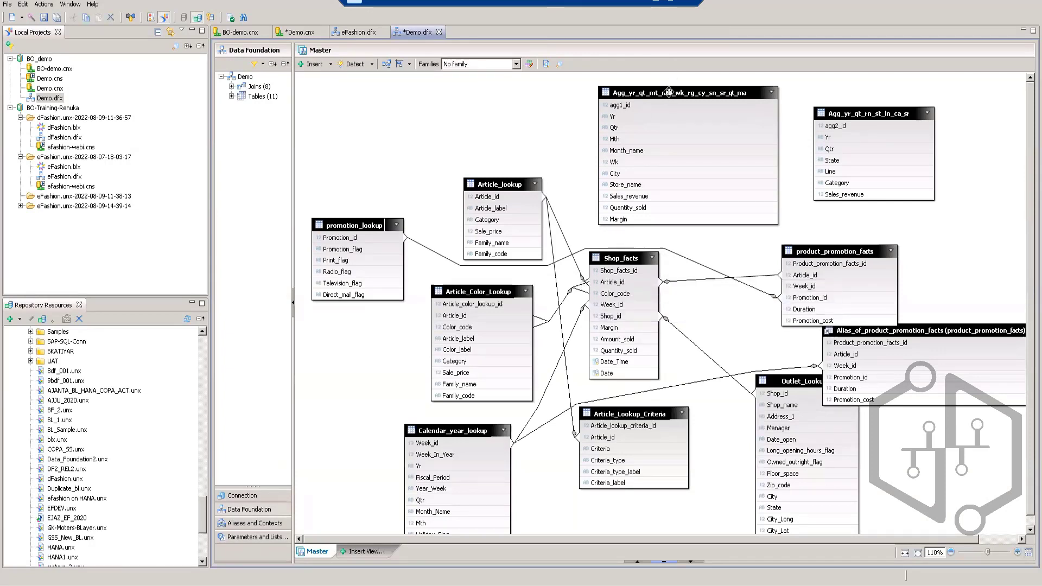
click(868, 109)
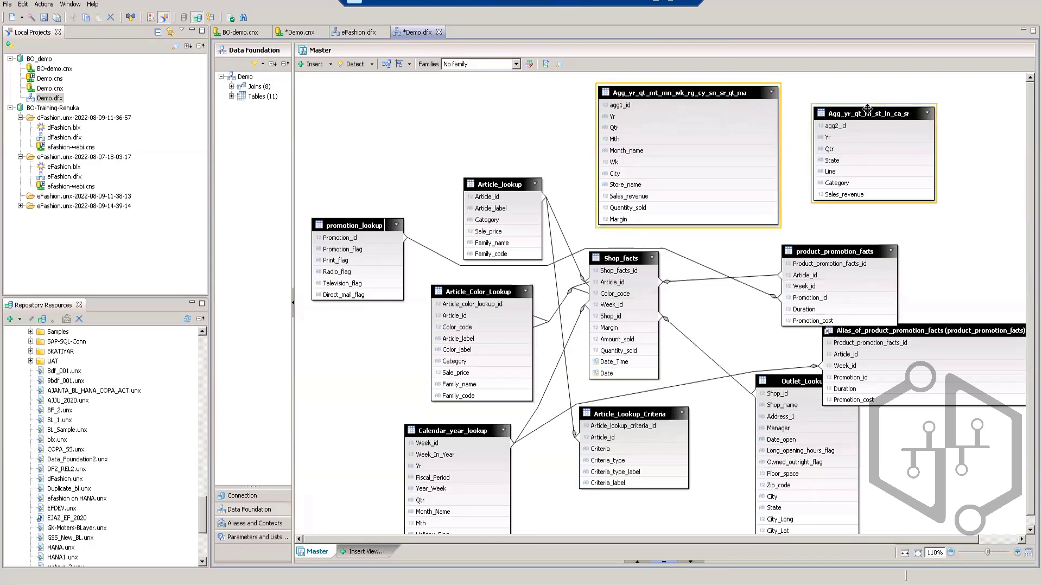
click(997, 126)
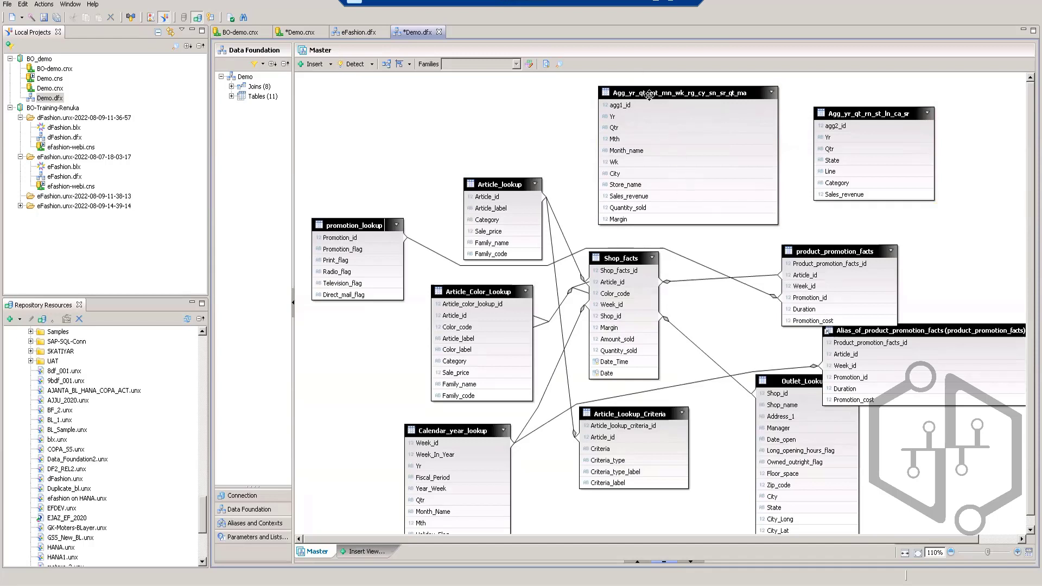
mouse_move(650, 92)
mouse_move(667, 110)
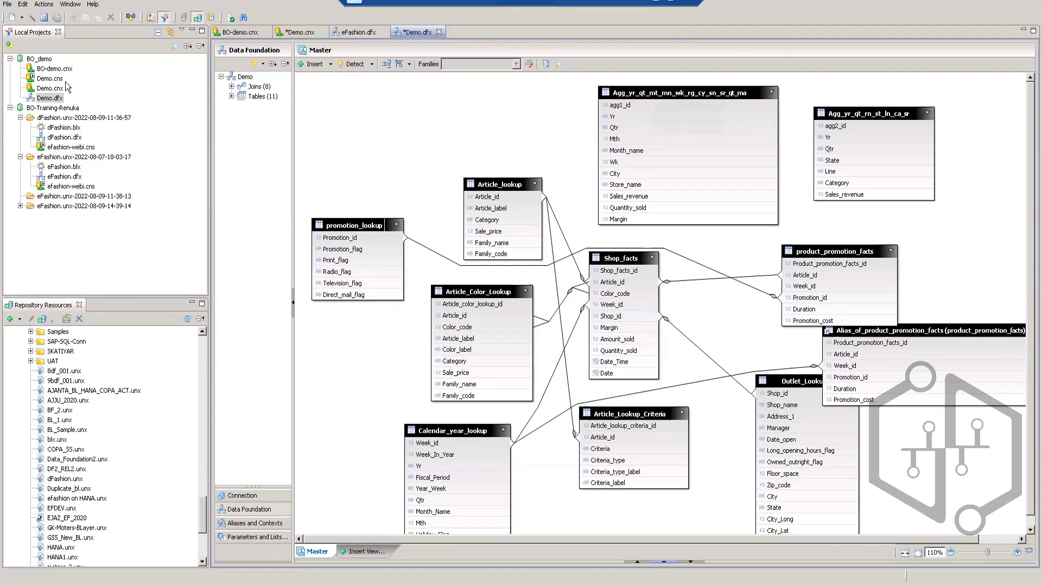
Open the eFashion.blx business layer and display the SELECT expression of the Sales revenue measure in the SQL Expression Editor
click(74, 168)
double_click(74, 168)
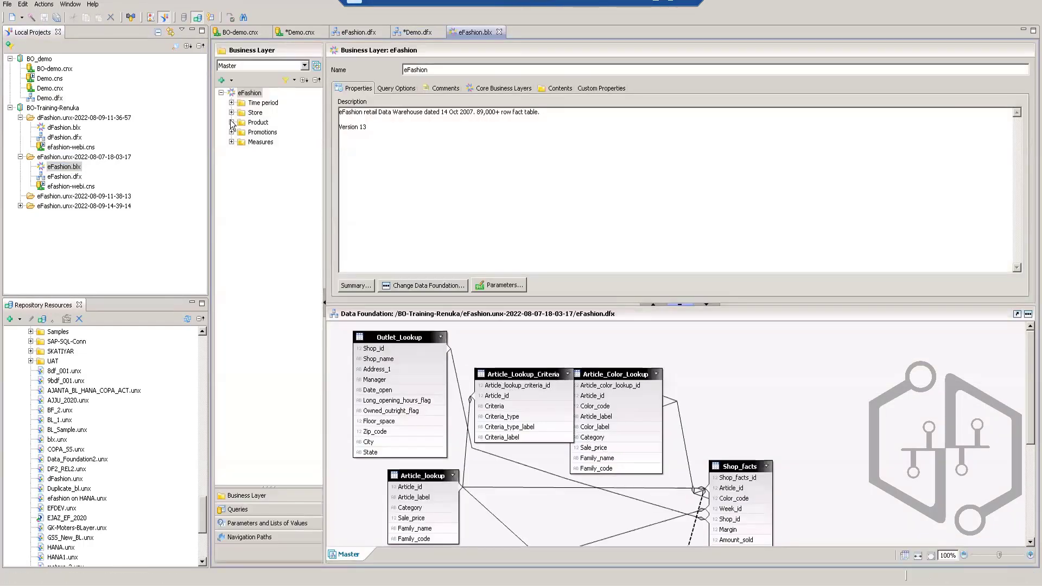
click(231, 142)
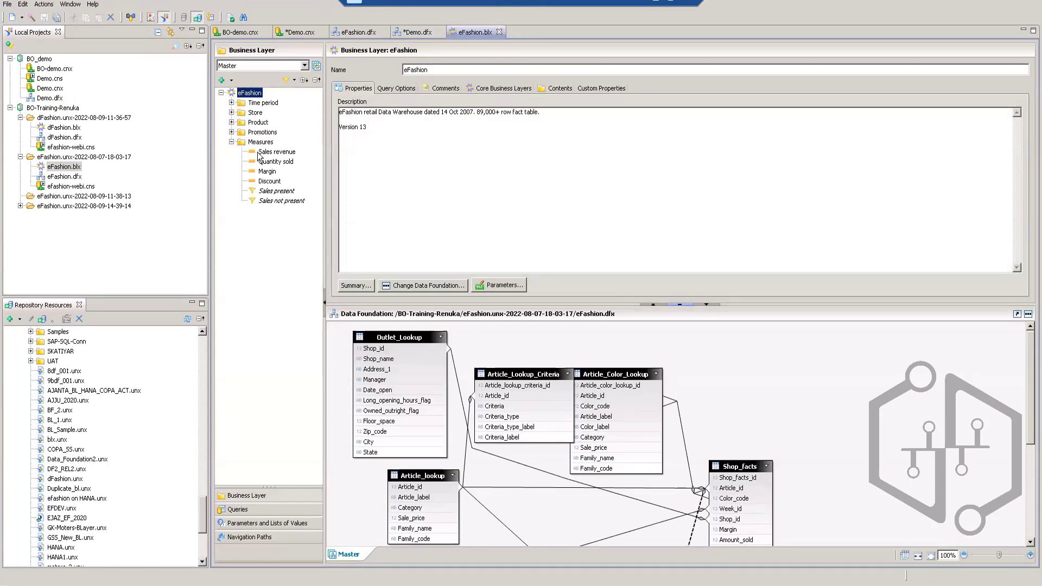
click(277, 152)
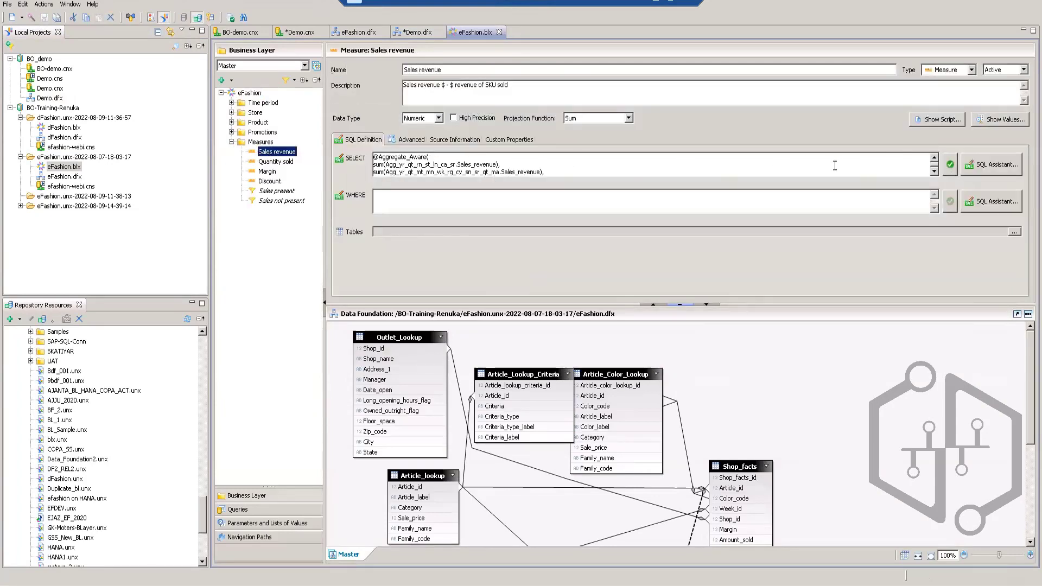
click(994, 167)
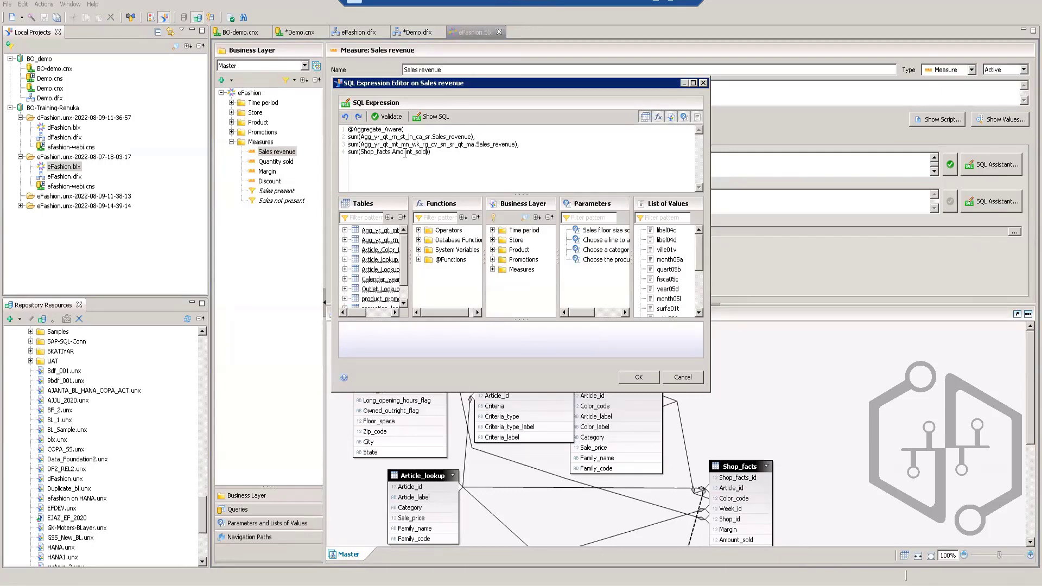
drag(427, 153, 360, 156)
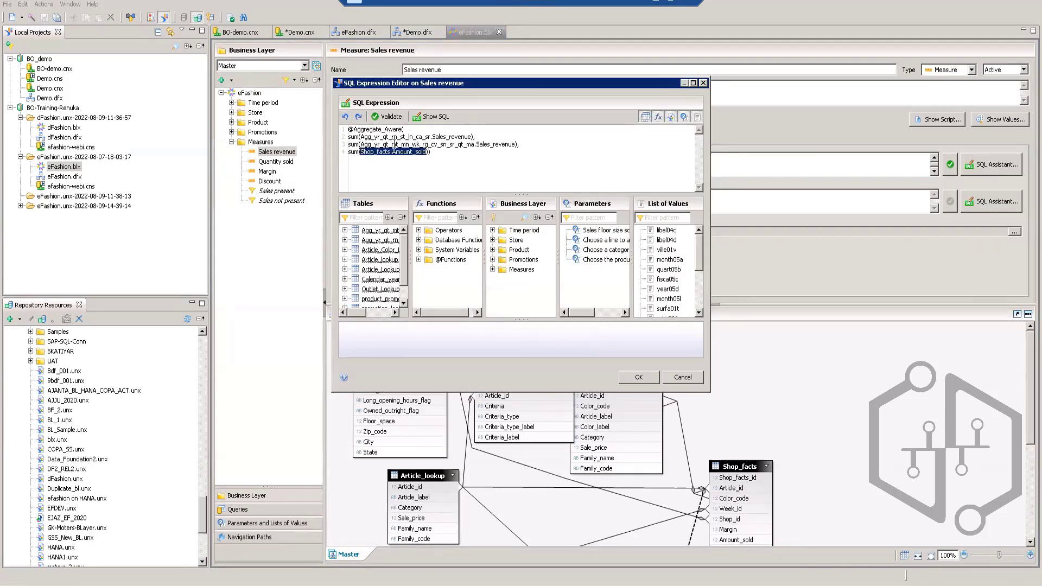
click(473, 134)
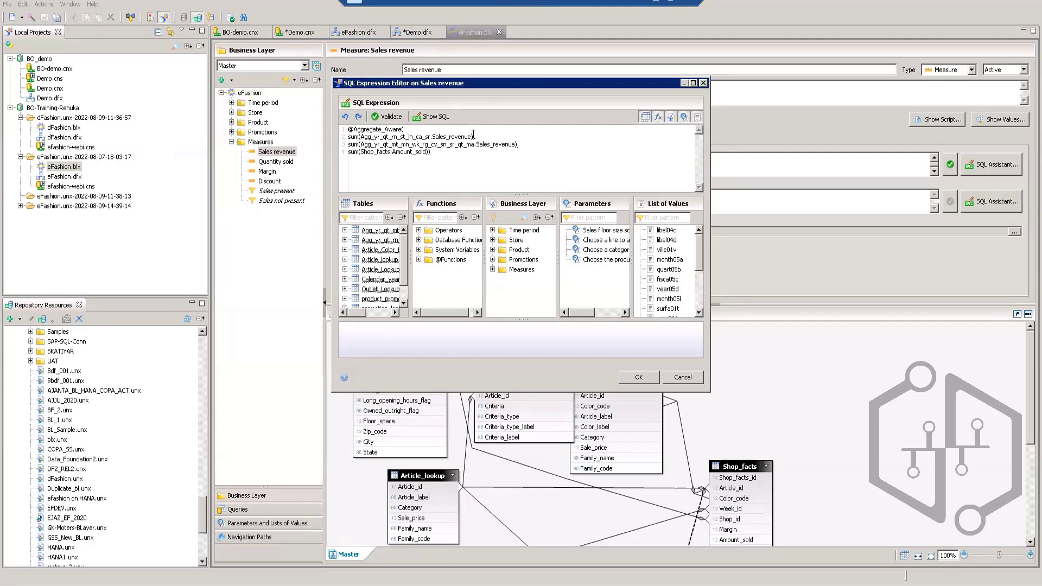
drag(473, 136, 347, 138)
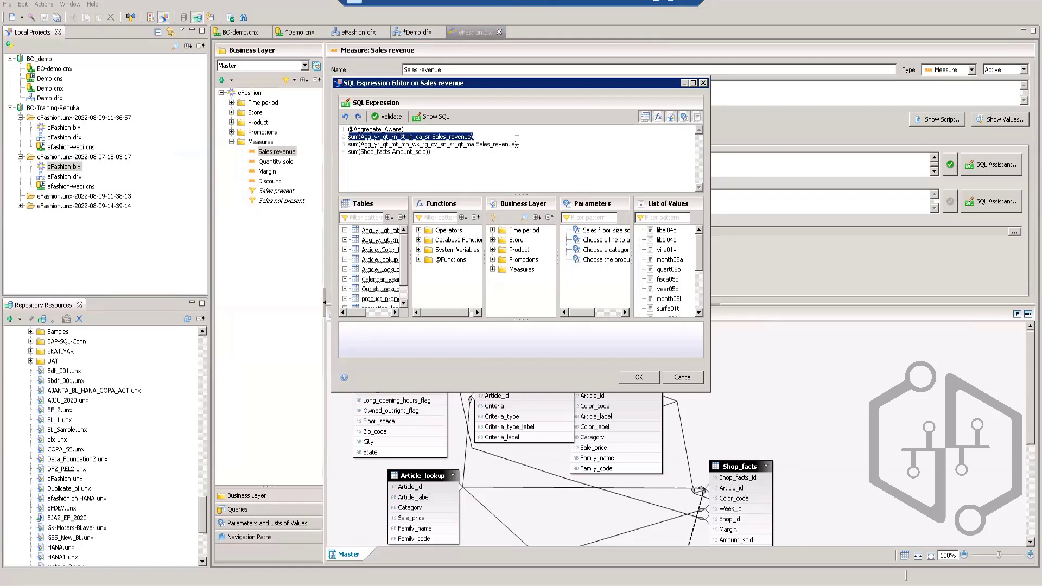
click(450, 154)
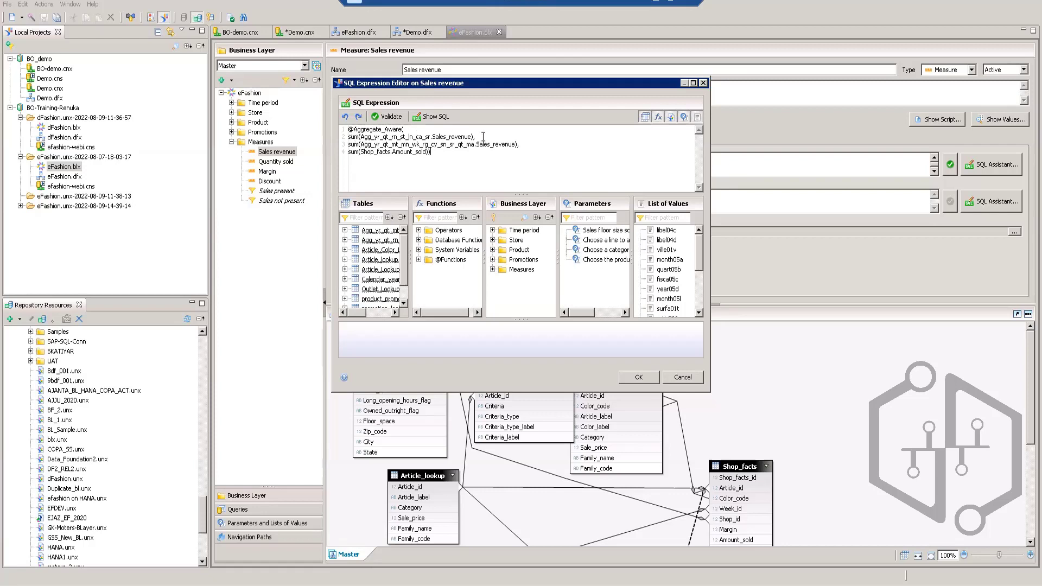
drag(483, 137, 348, 130)
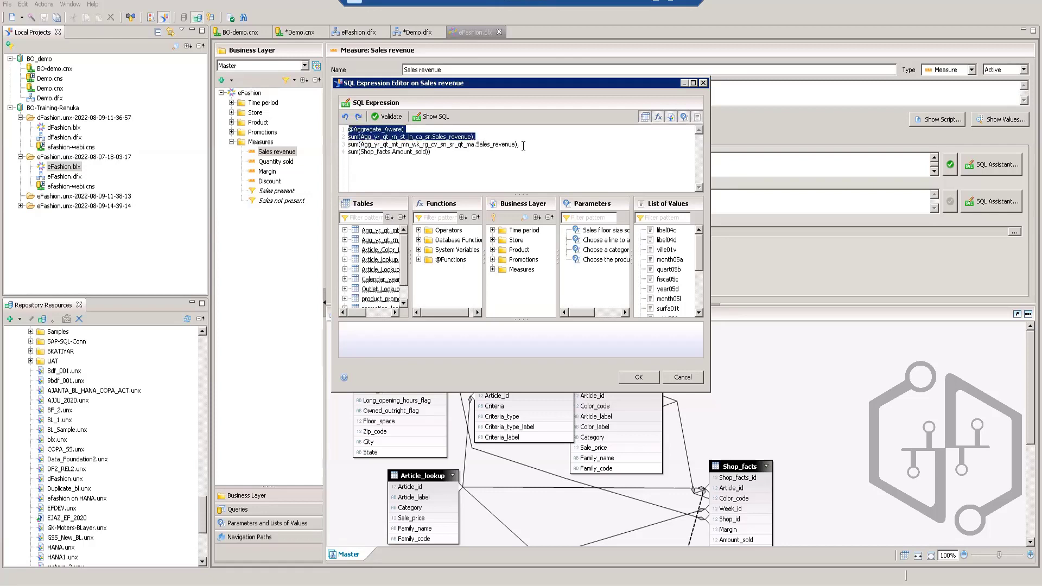
drag(522, 145, 345, 144)
drag(433, 152, 347, 152)
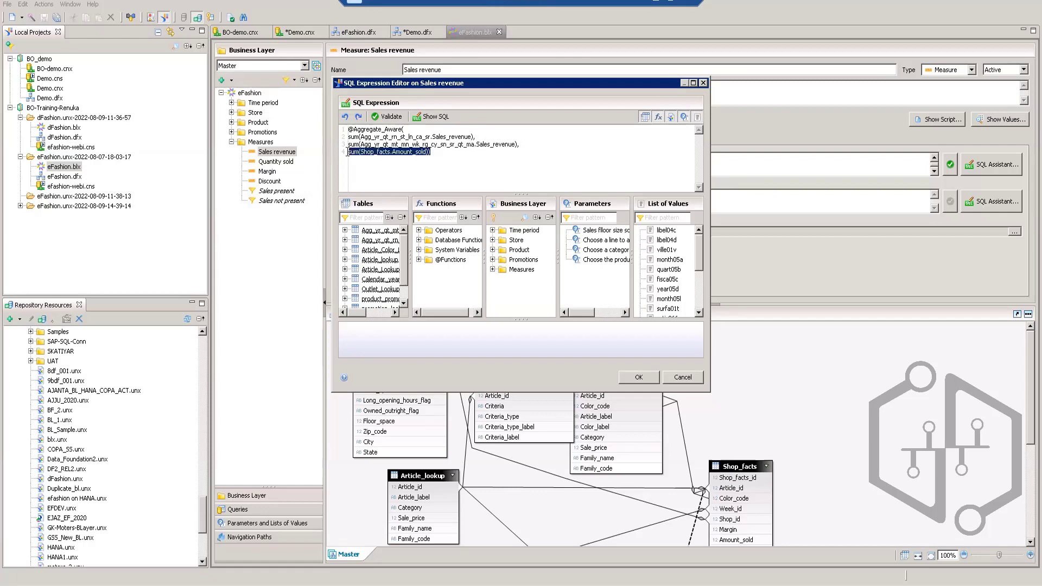
click(438, 154)
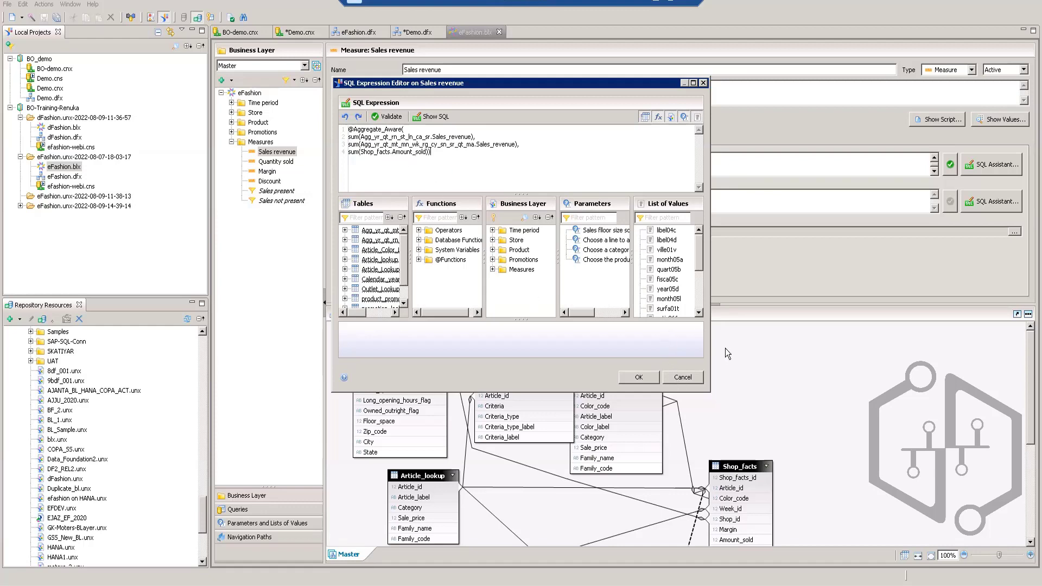
click(697, 378)
click(277, 162)
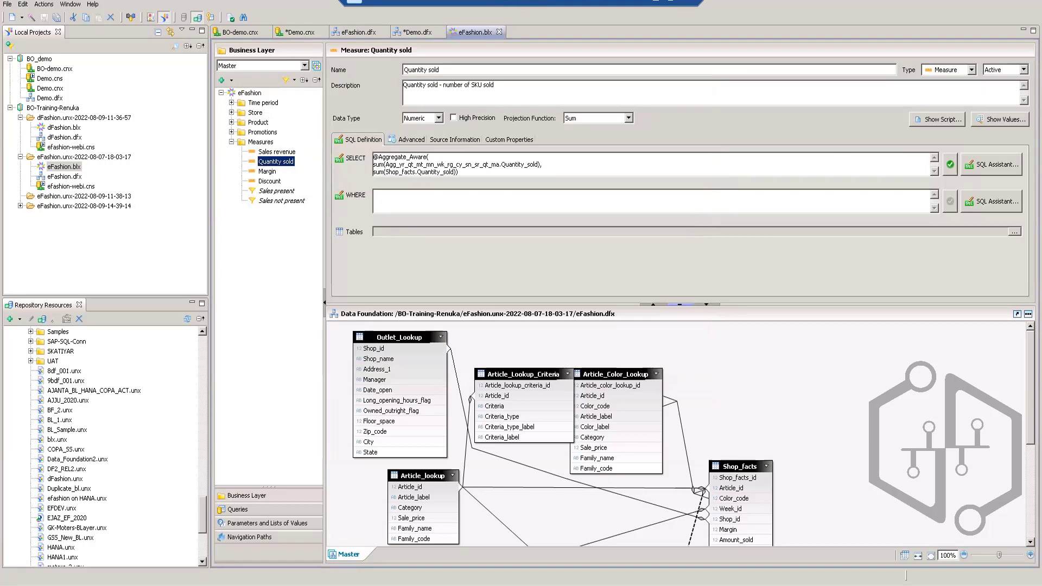
click(992, 164)
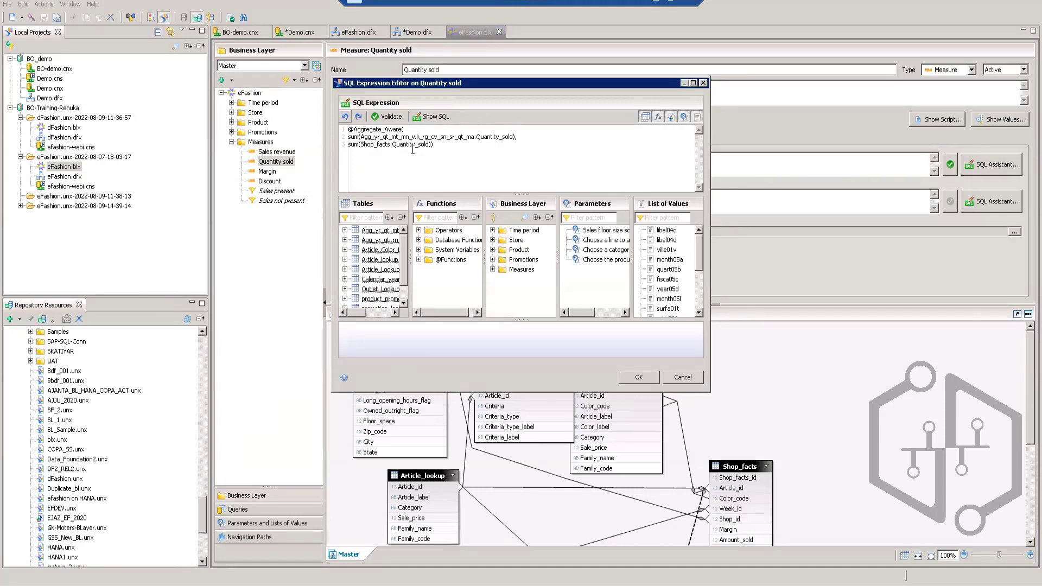
click(685, 378)
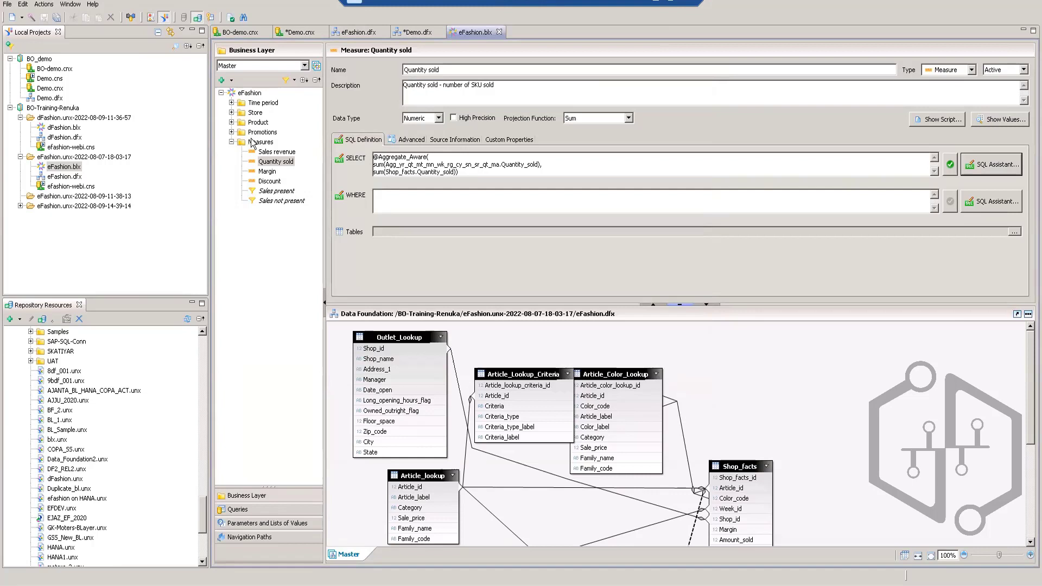
click(232, 142)
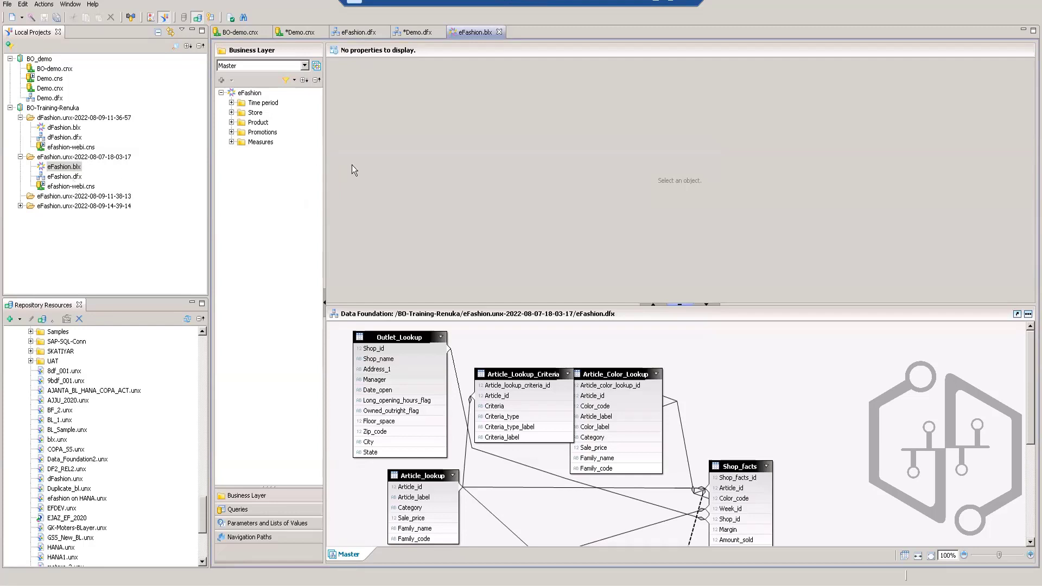
Create a new attribute named year-name under the Year dimension in the Time period folder
click(231, 102)
click(264, 113)
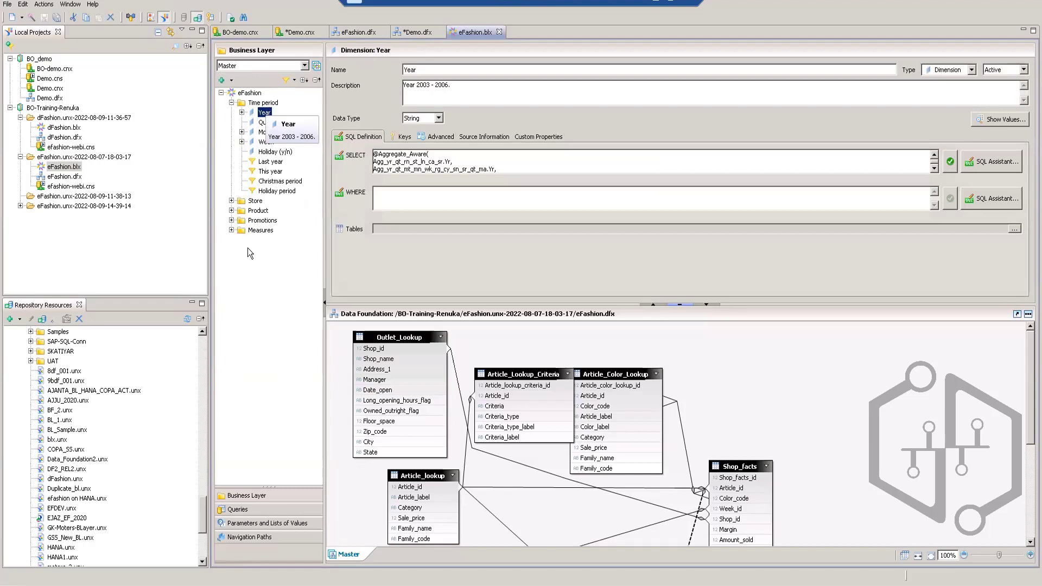
right_click(234, 260)
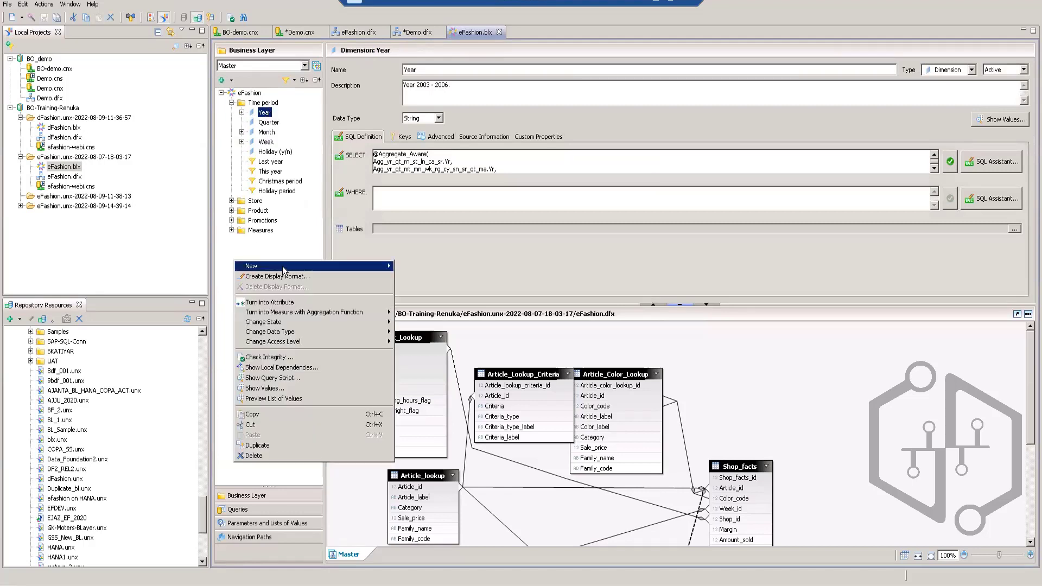
mouse_move(284, 267)
click(405, 269)
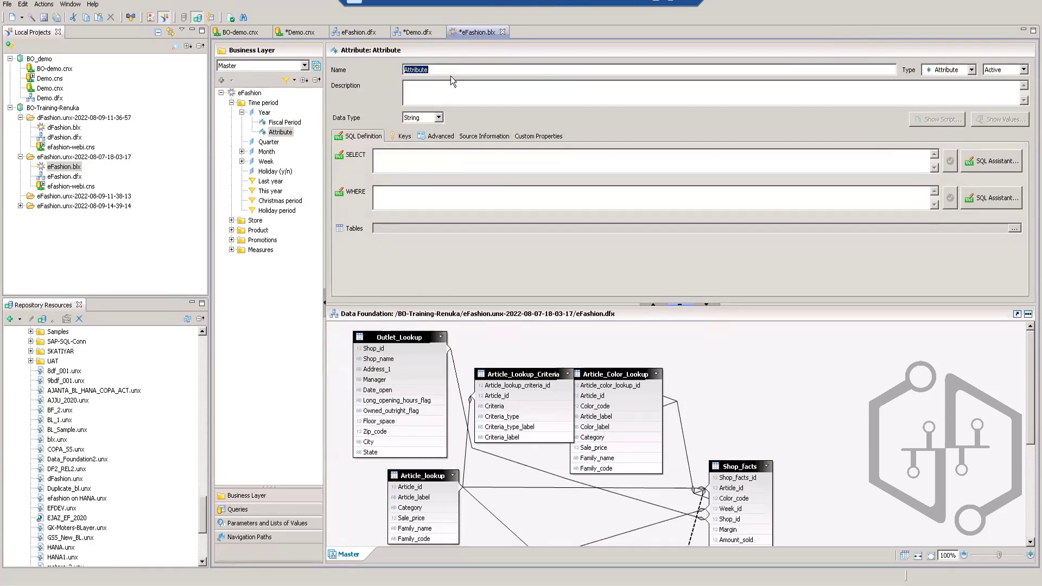
text(year-name)
click(639, 83)
Change the type of the year-name object to Dimension
click(971, 70)
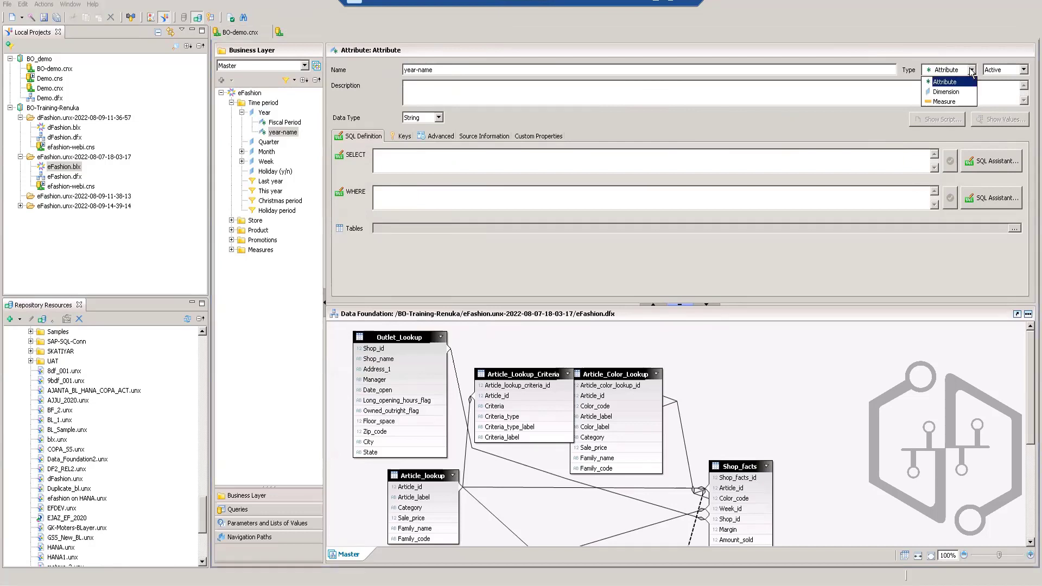
click(951, 96)
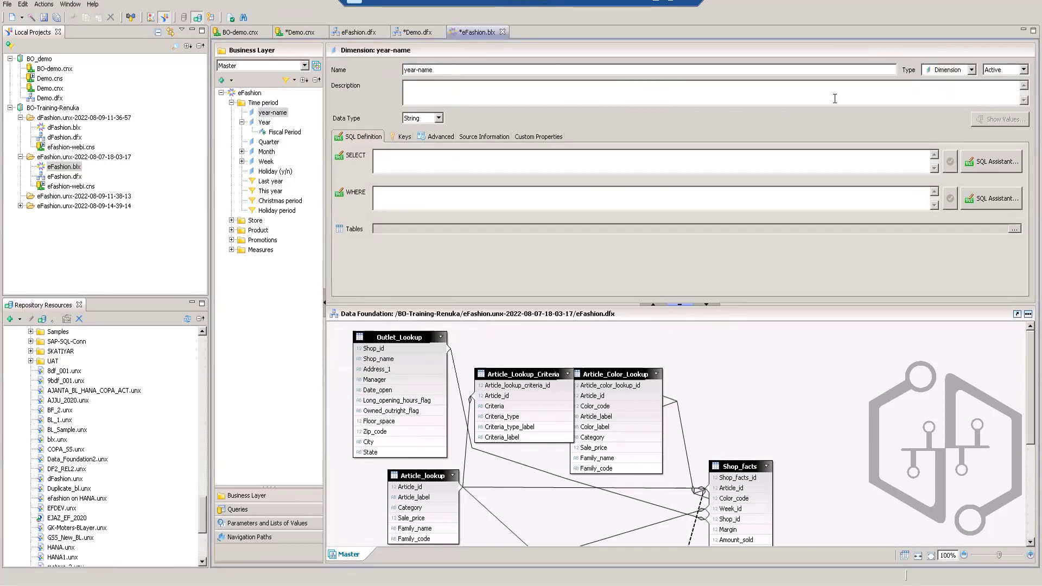
click(975, 68)
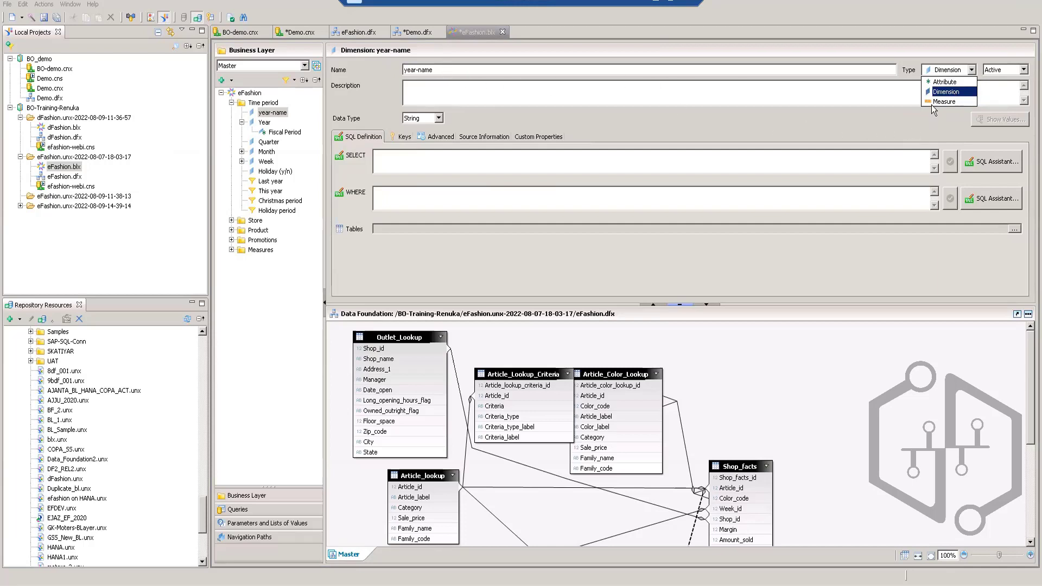
click(945, 93)
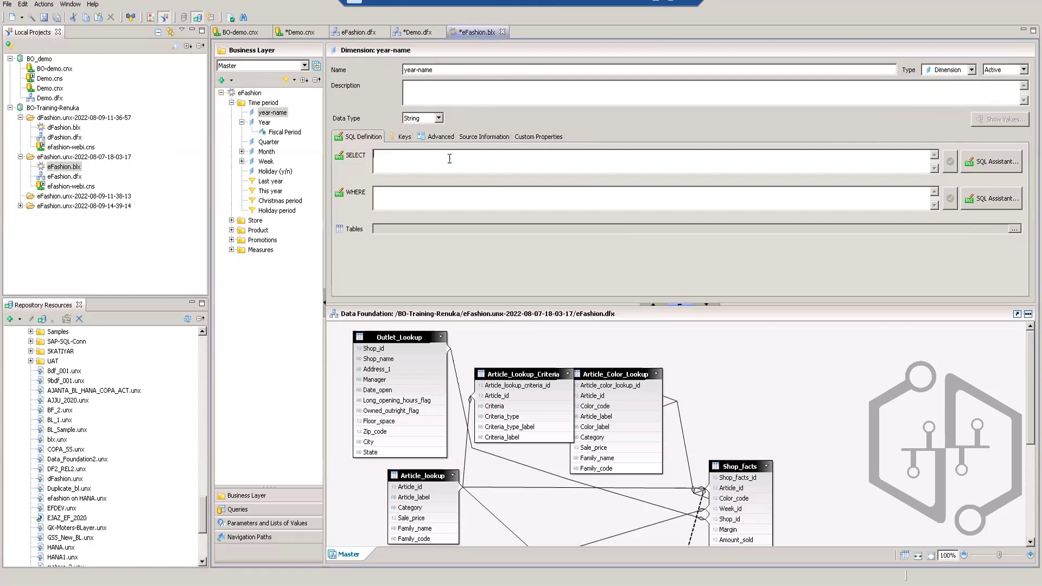
Try to define and validate Calendar_year_lookup.Yr as the SELECT expression of year-name, then cancel the editor and collapse the Time period folder
click(989, 166)
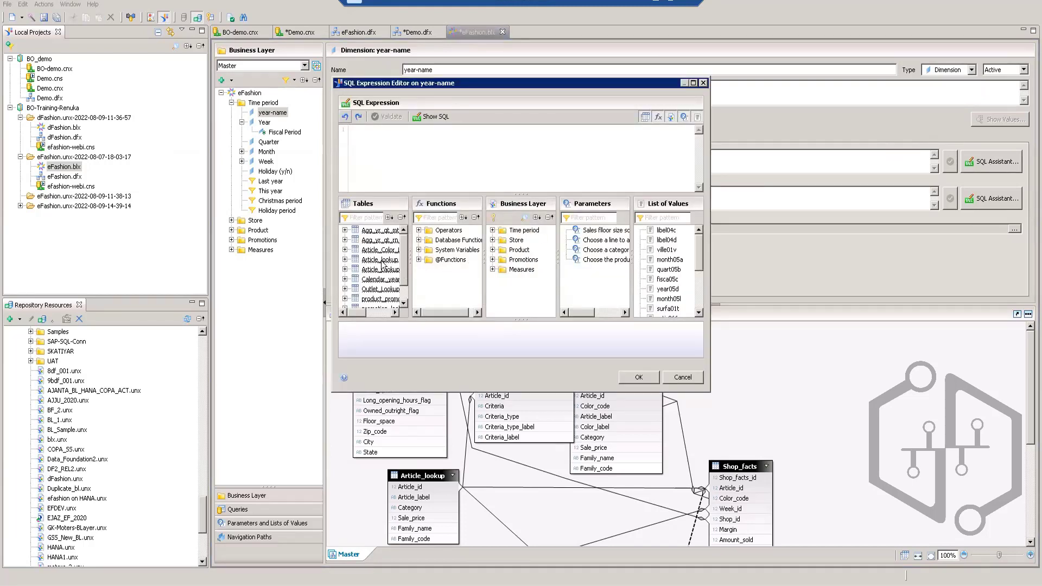
click(354, 291)
click(345, 279)
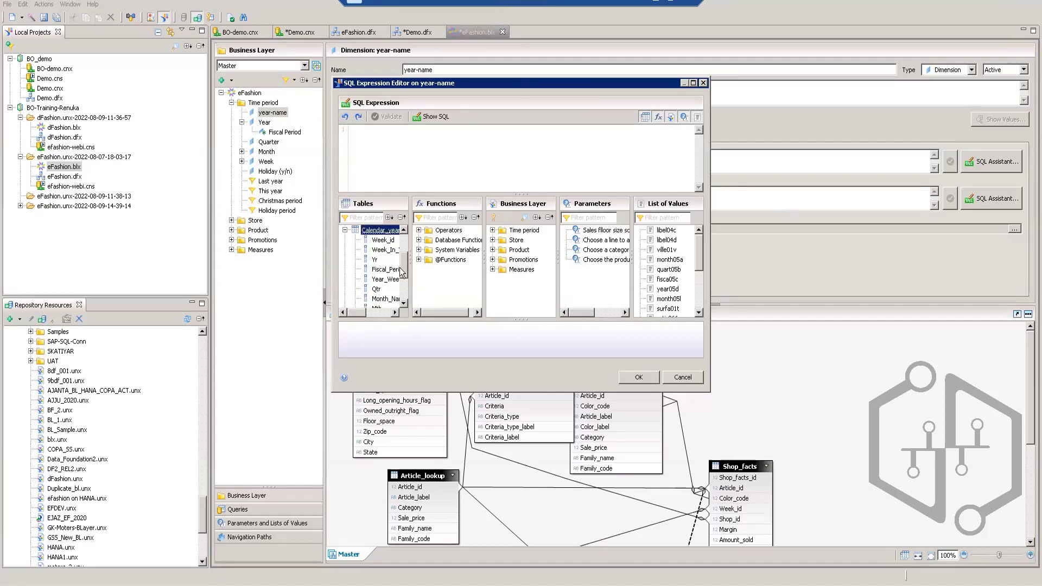
double_click(375, 260)
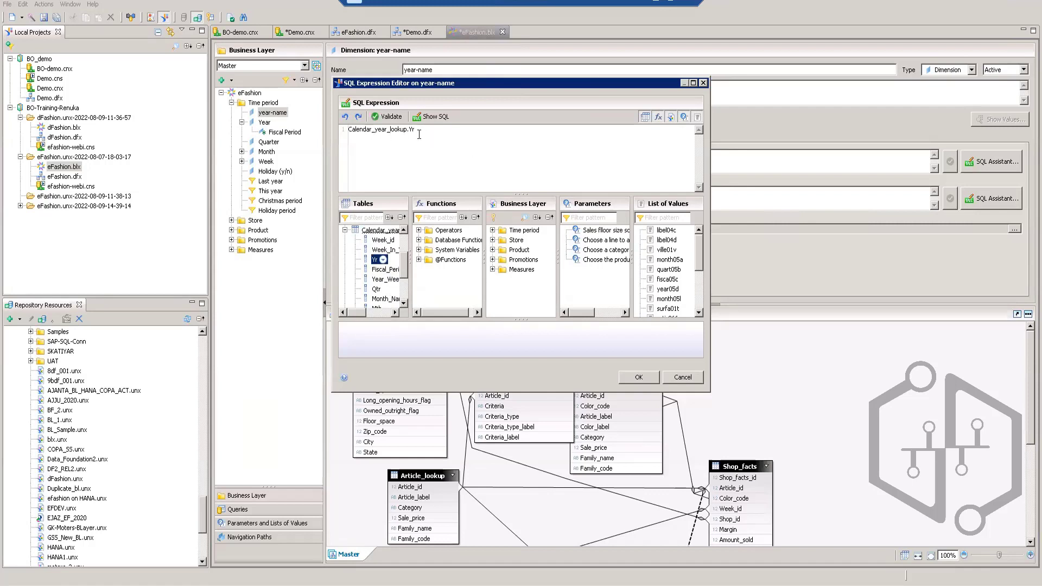
click(386, 117)
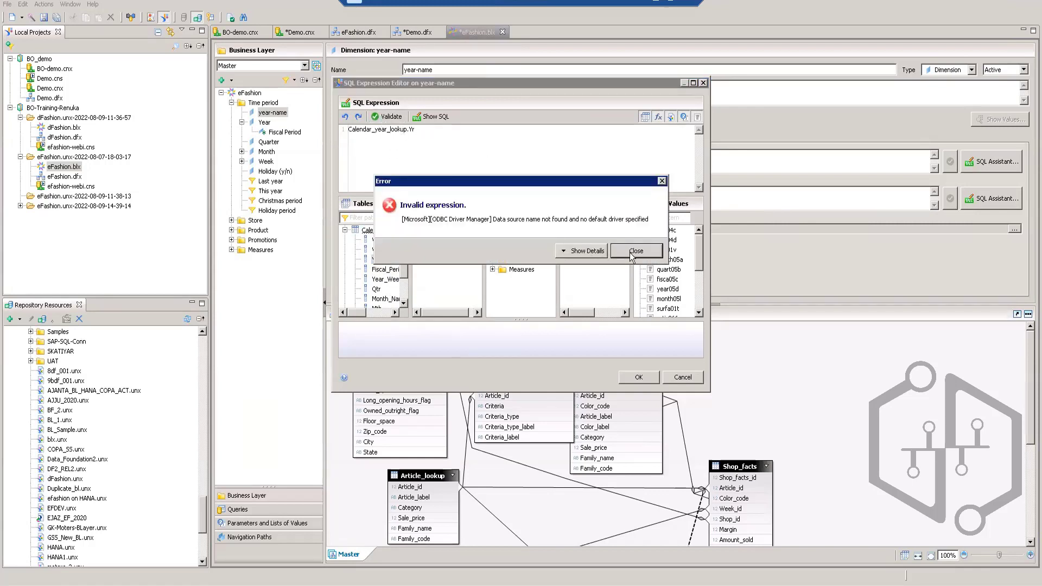
click(632, 254)
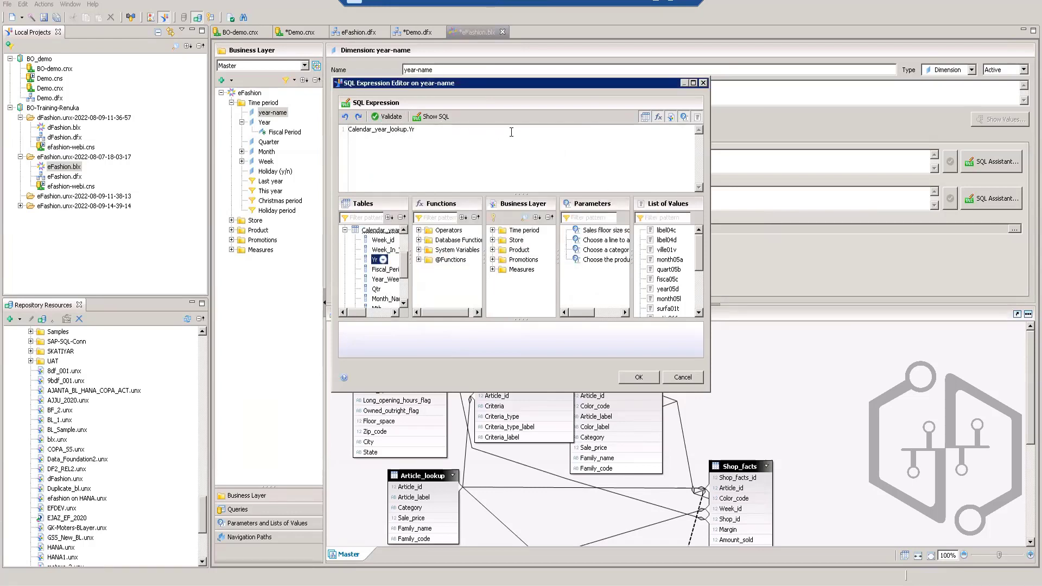
click(681, 378)
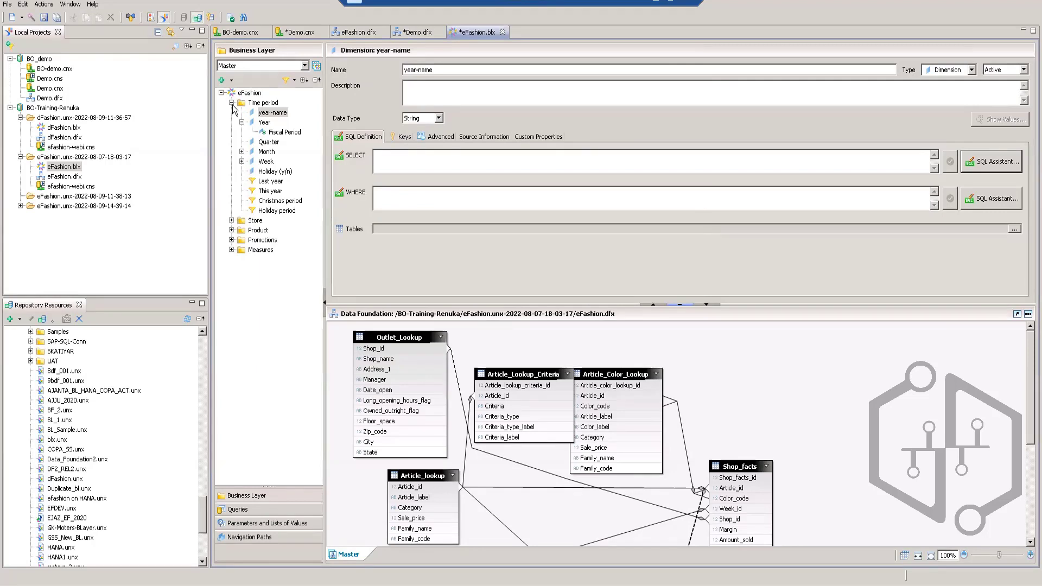
click(232, 103)
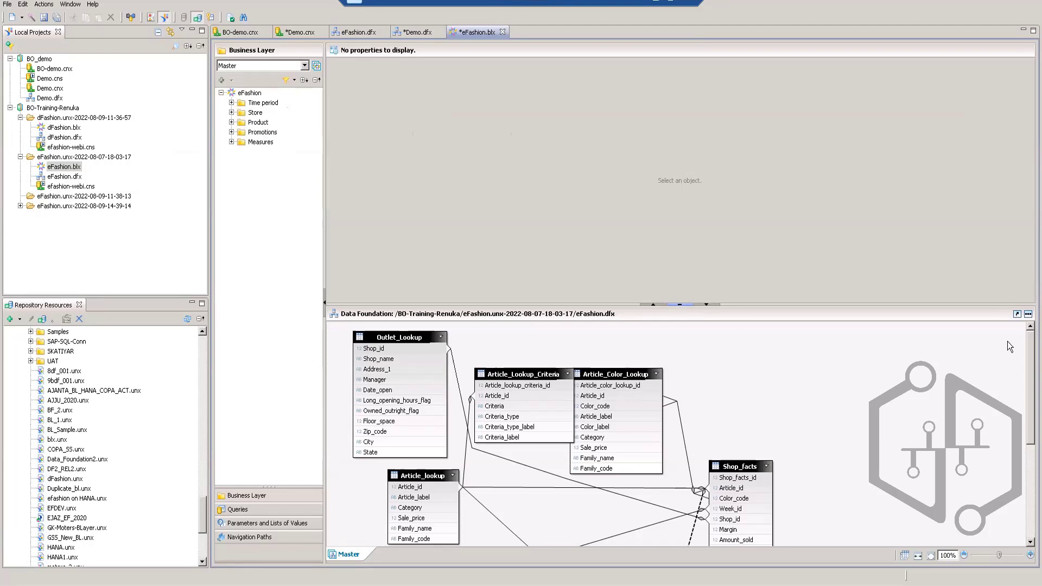
Check which commands are available for the Outlet_Lookup table in the business layer's data foundation view
drag(1031, 372, 1032, 348)
mouse_move(453, 350)
mouse_move(462, 403)
right_click(414, 339)
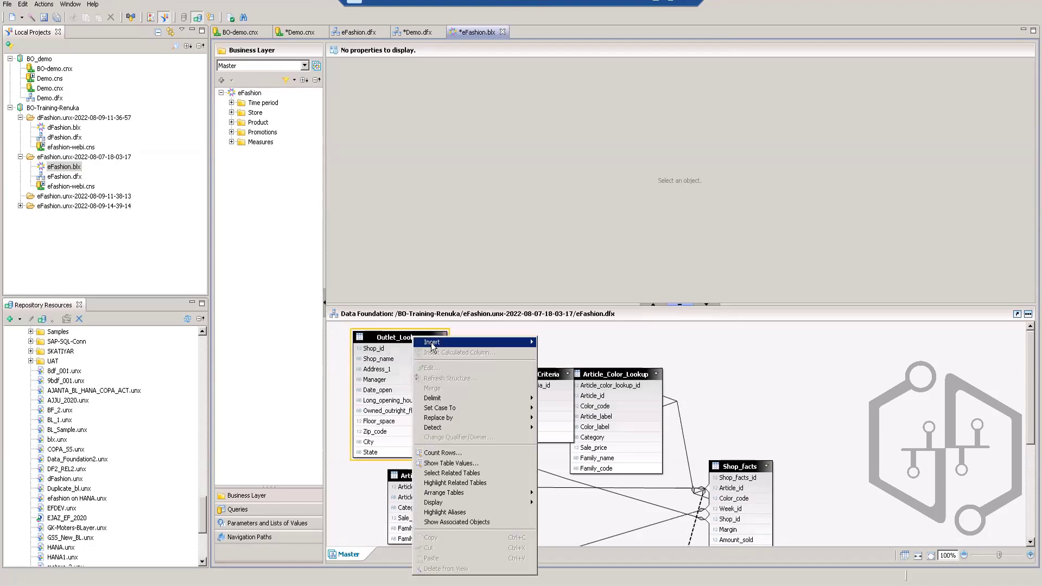
mouse_move(432, 347)
click(857, 359)
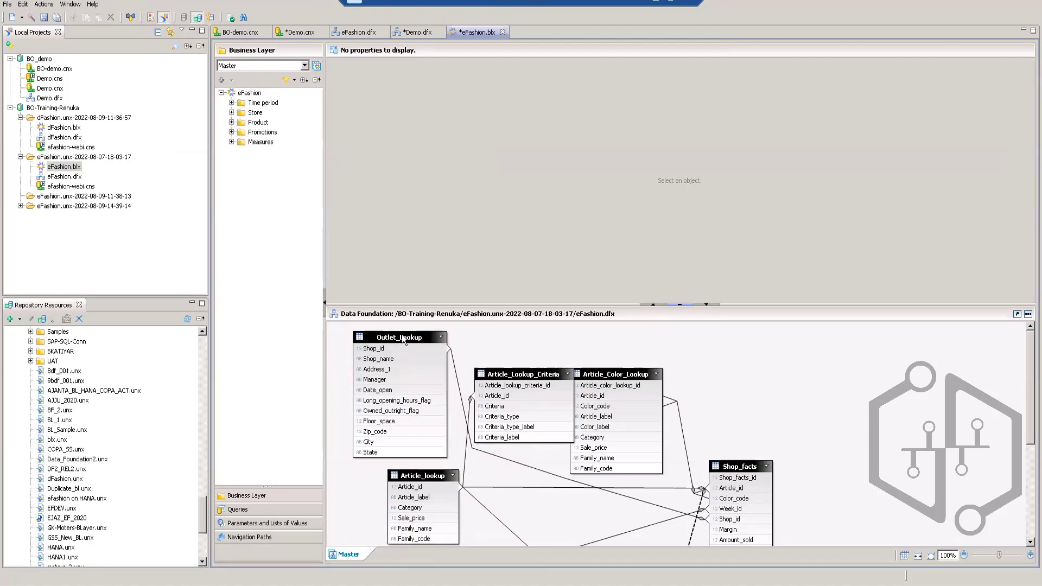
Switch to the Demo.dfx data foundation and open the promotion_lookup table for editing, leaving it without changes
click(64, 129)
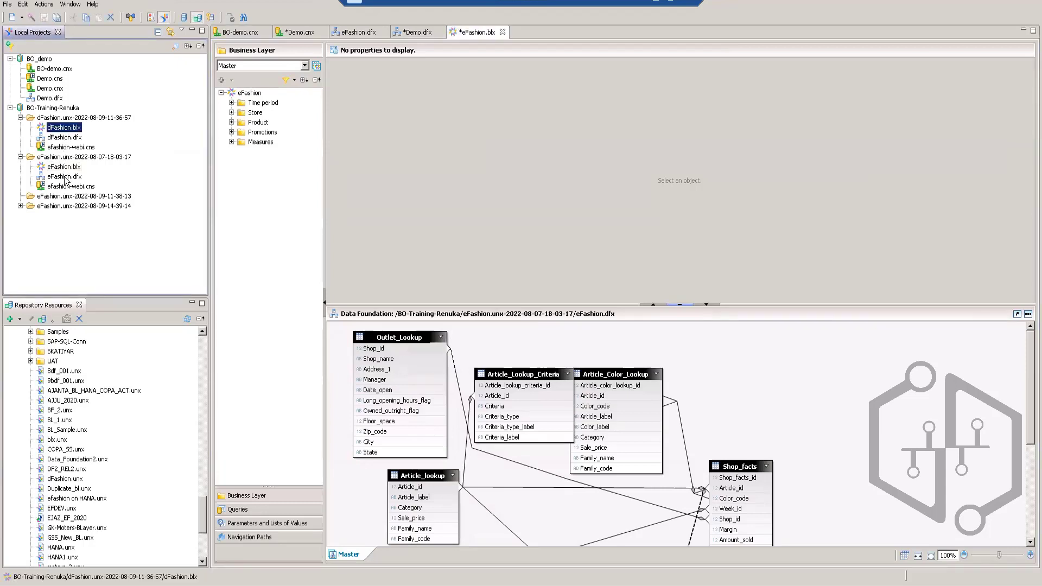
click(50, 100)
double_click(50, 99)
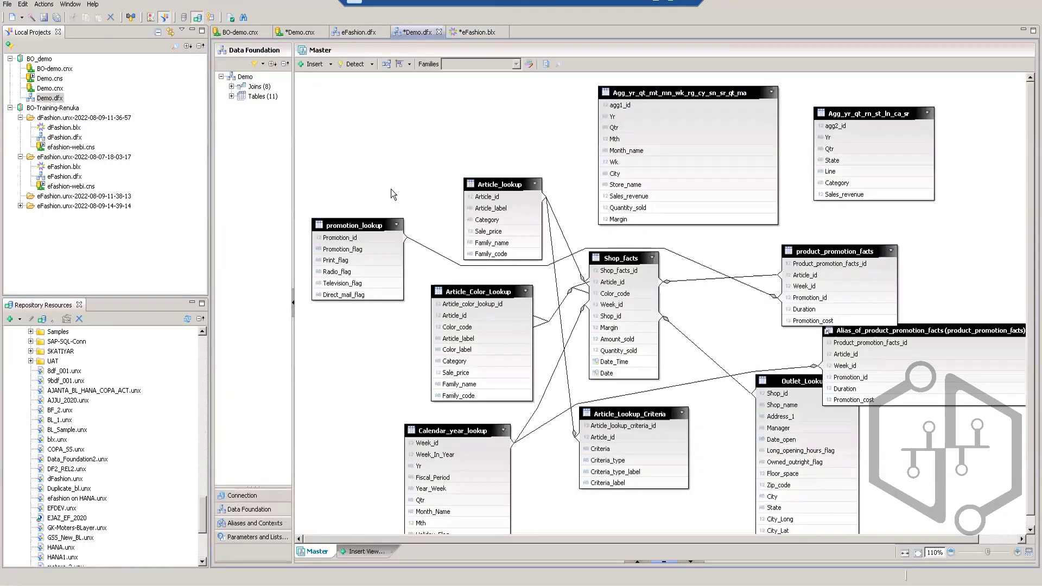
right_click(354, 224)
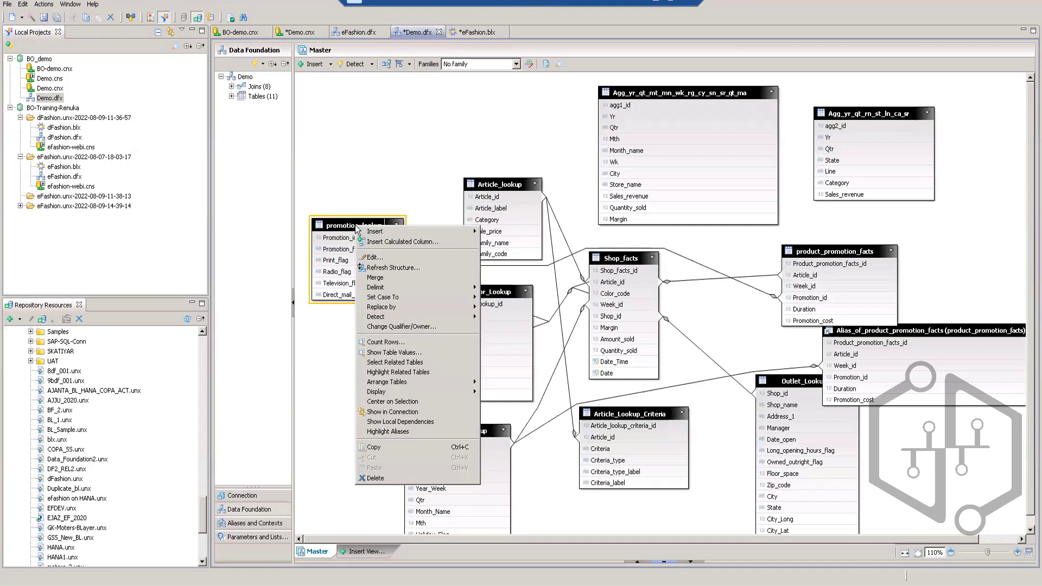
click(372, 257)
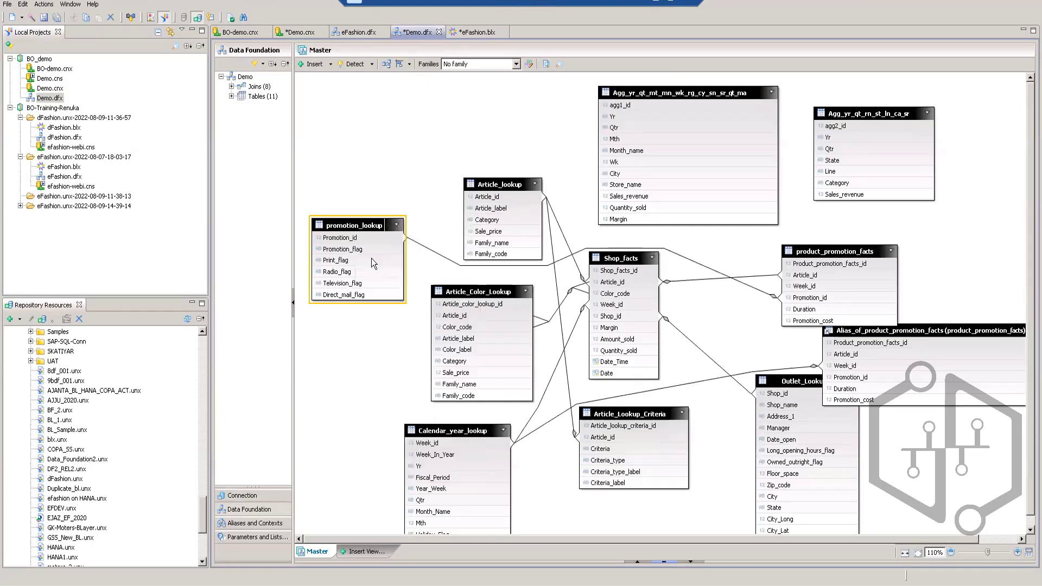
click(628, 356)
Examine the table types that can replace the promotion_lookup table, and leave the options without replacing it
right_click(366, 224)
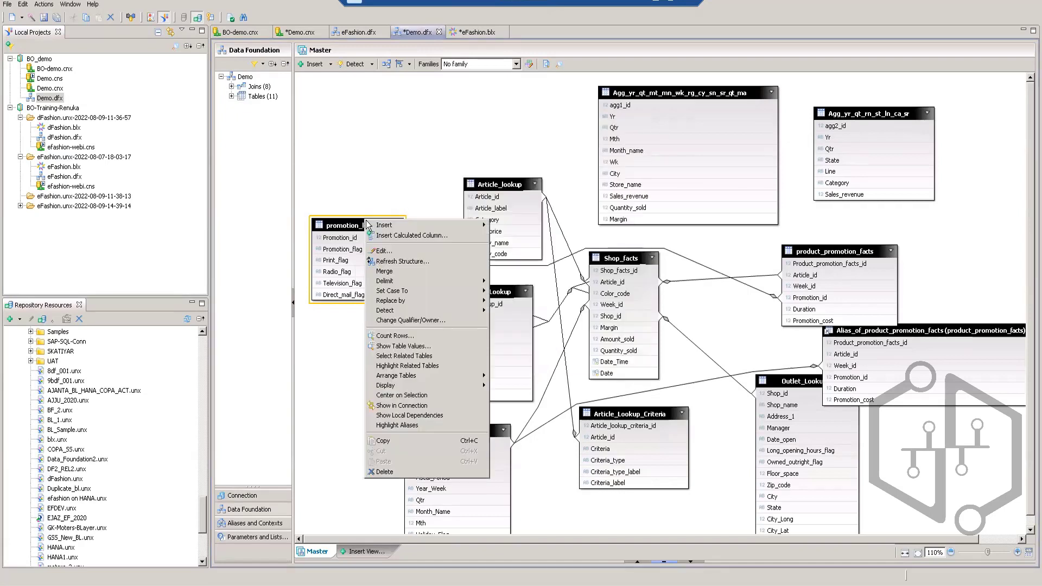
mouse_move(402, 305)
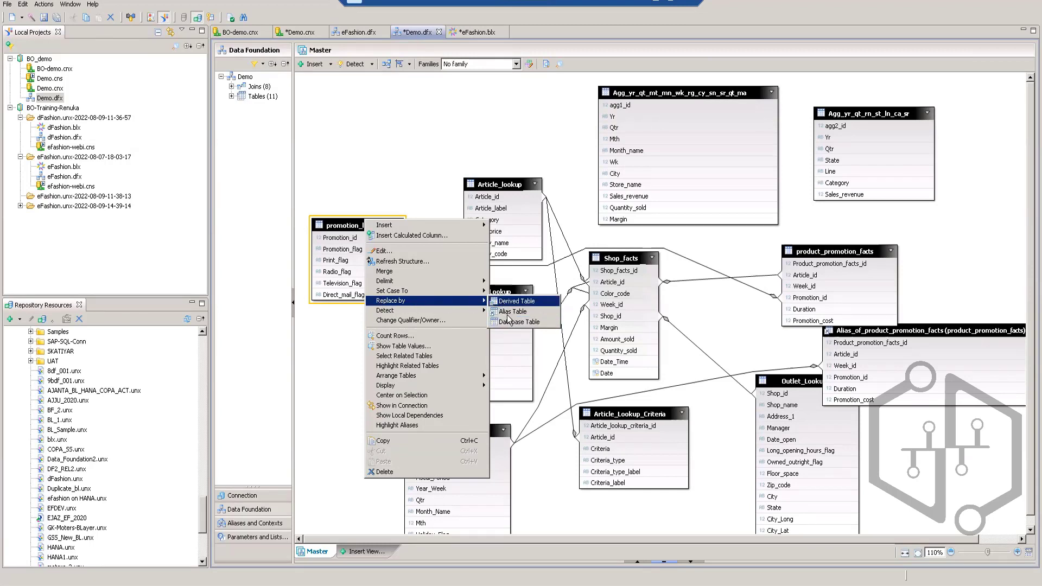
click(419, 163)
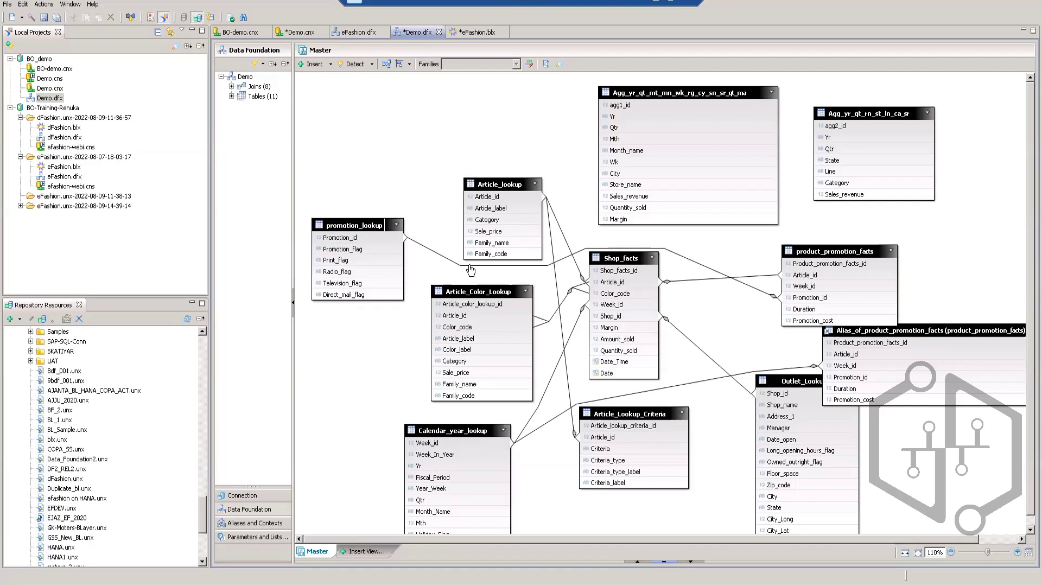
mouse_move(468, 265)
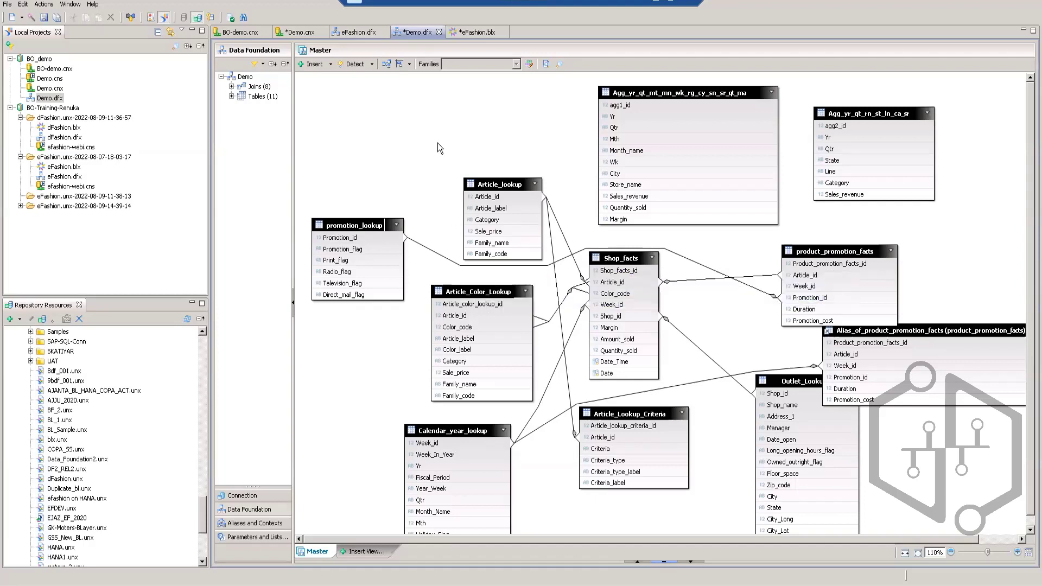